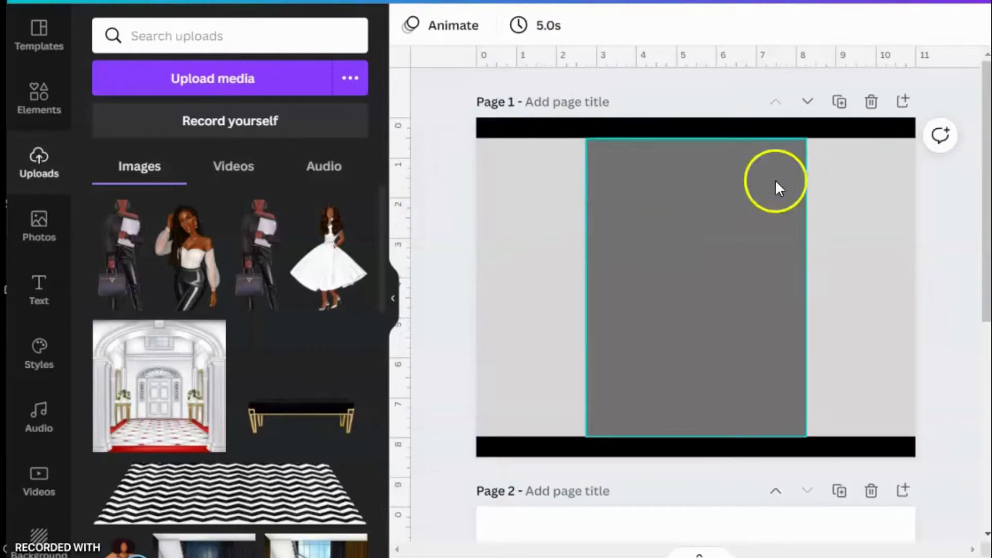
# Add a square shape to page 2 and stretch it into a full-width strip along the page's top edge.
pyautogui.scroll(-6, 454, 321)
pyautogui.scroll(-2, 532, 347)
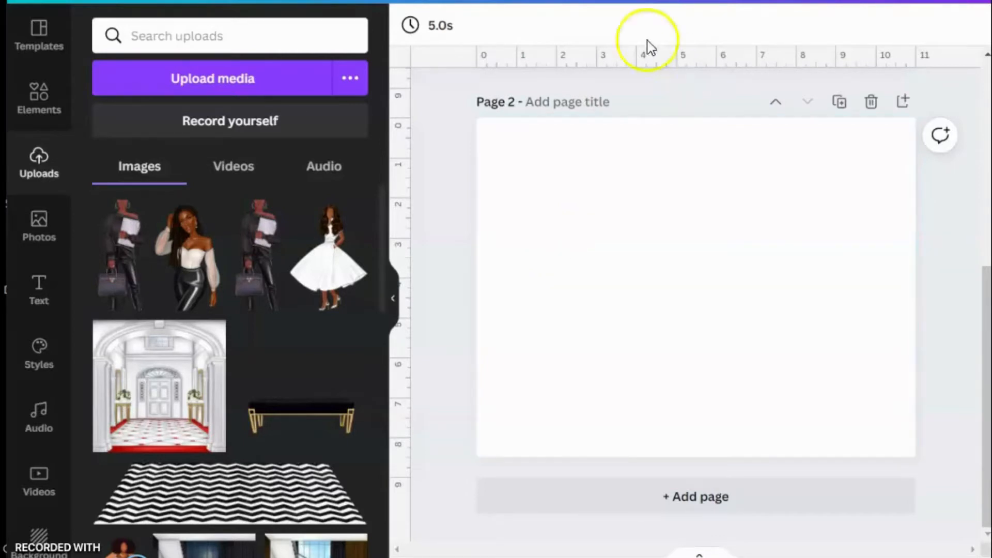
pyautogui.click(32, 107)
pyautogui.click(131, 174)
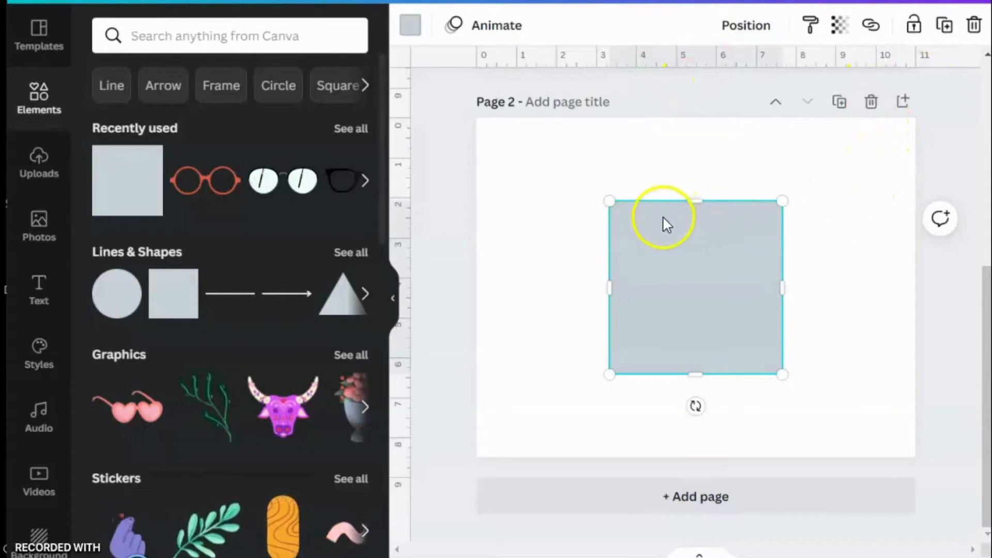
pyautogui.moveTo(662, 216); pyautogui.dragTo(532, 140)
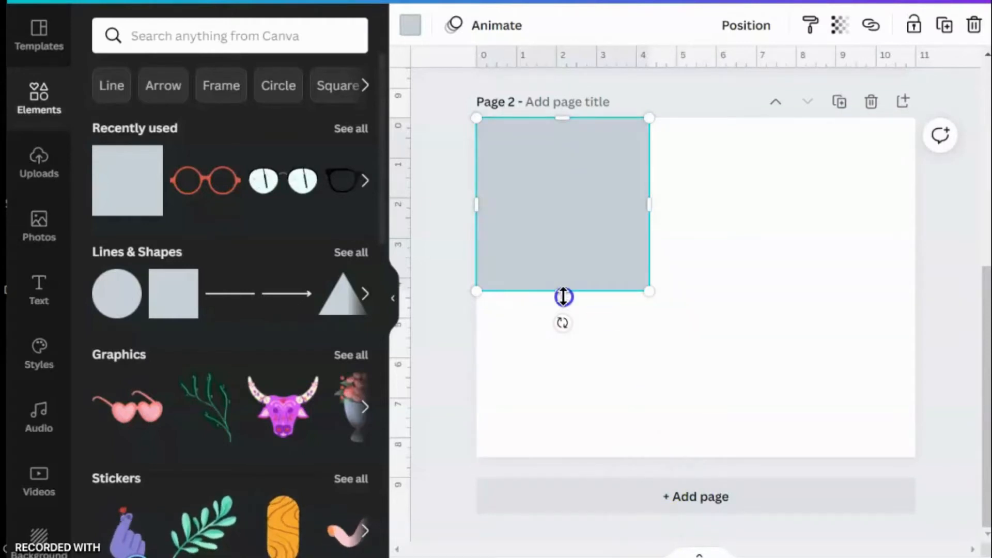
pyautogui.moveTo(564, 296); pyautogui.dragTo(583, 141)
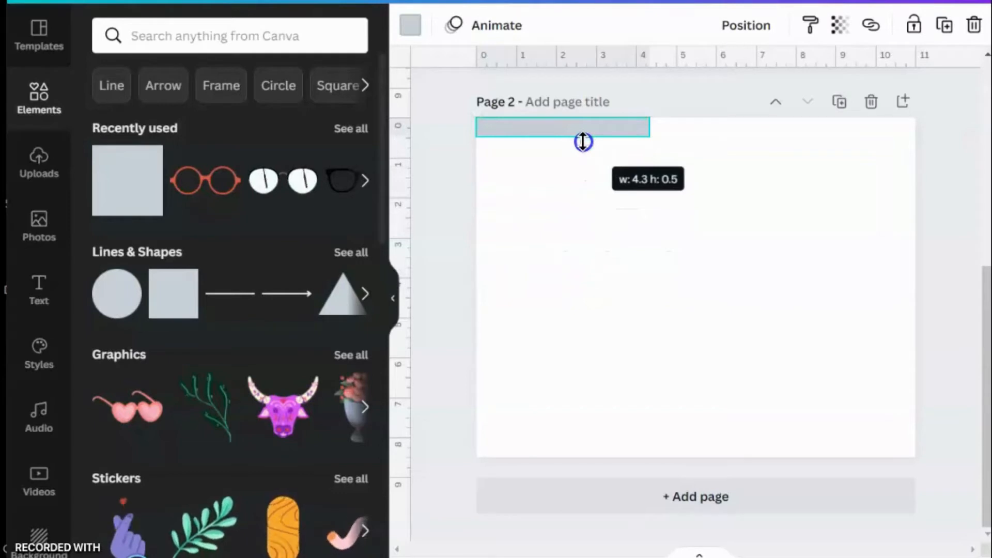
pyautogui.moveTo(583, 141); pyautogui.dragTo(582, 139)
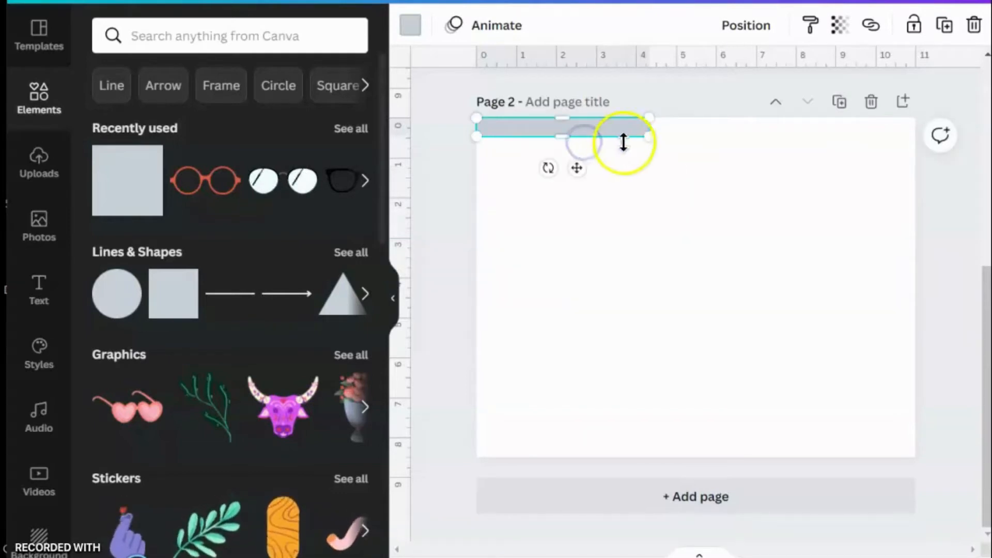
pyautogui.moveTo(652, 139); pyautogui.dragTo(918, 166)
pyautogui.moveTo(702, 164); pyautogui.dragTo(731, 147)
pyautogui.click(777, 233)
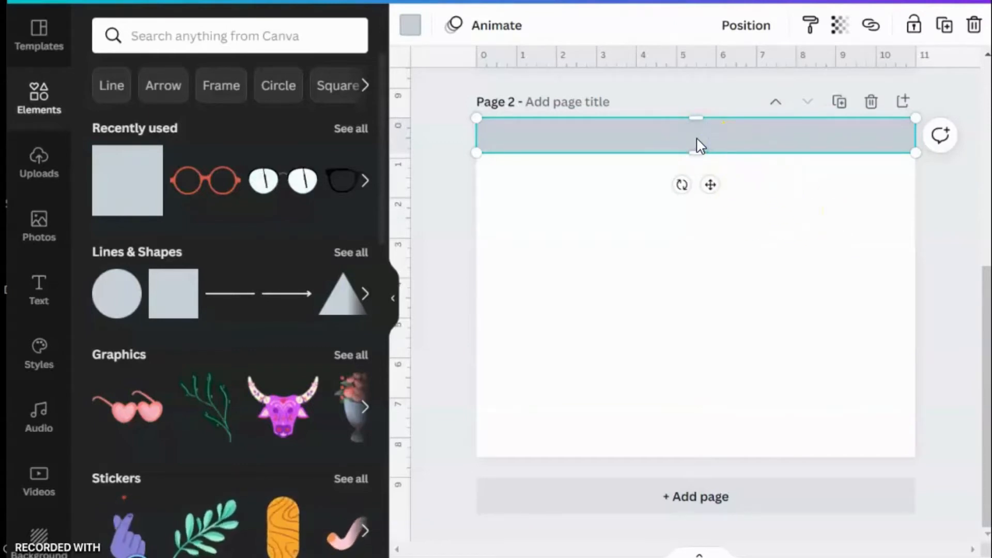
# Add another square to page 2 and reshape it into a thin full-width strip along the page's bottom edge.
pyautogui.click(222, 182)
pyautogui.click(107, 199)
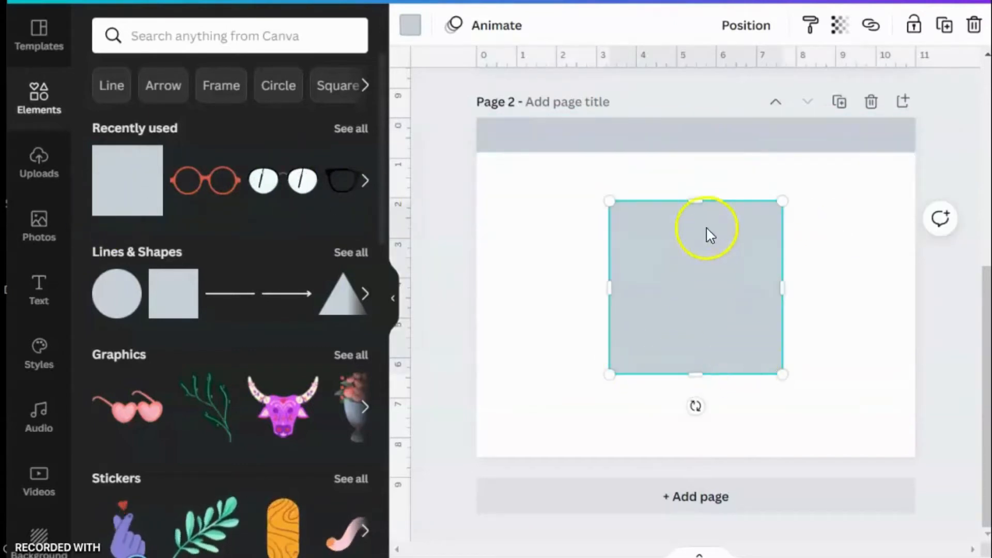
pyautogui.moveTo(694, 198); pyautogui.dragTo(698, 339)
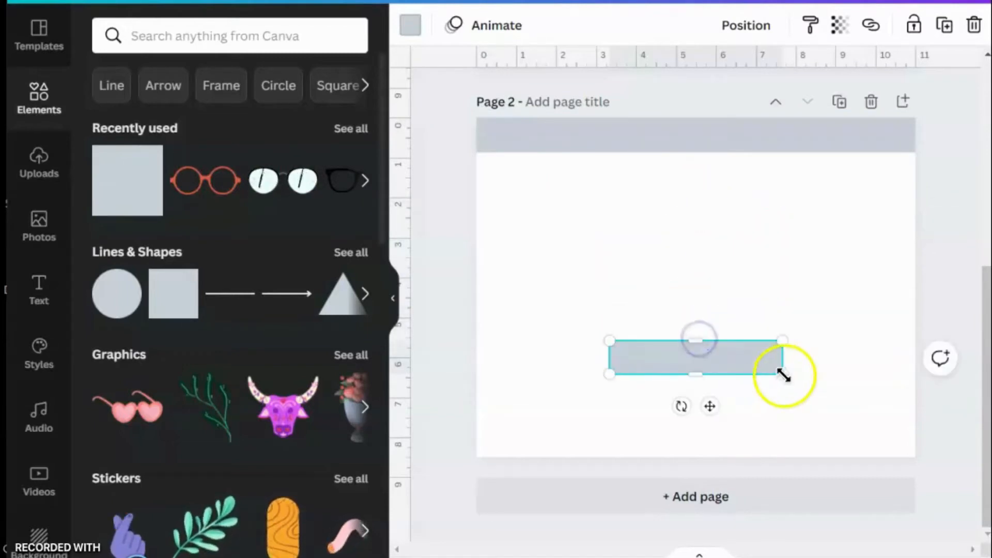
pyautogui.moveTo(783, 376); pyautogui.dragTo(918, 392)
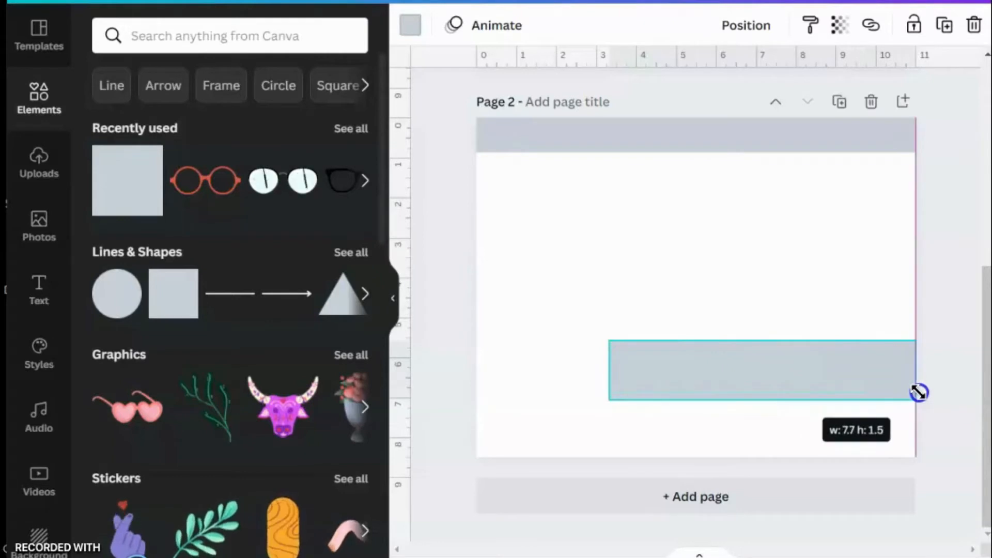
pyautogui.moveTo(608, 365); pyautogui.dragTo(482, 366)
pyautogui.moveTo(697, 340); pyautogui.dragTo(731, 450)
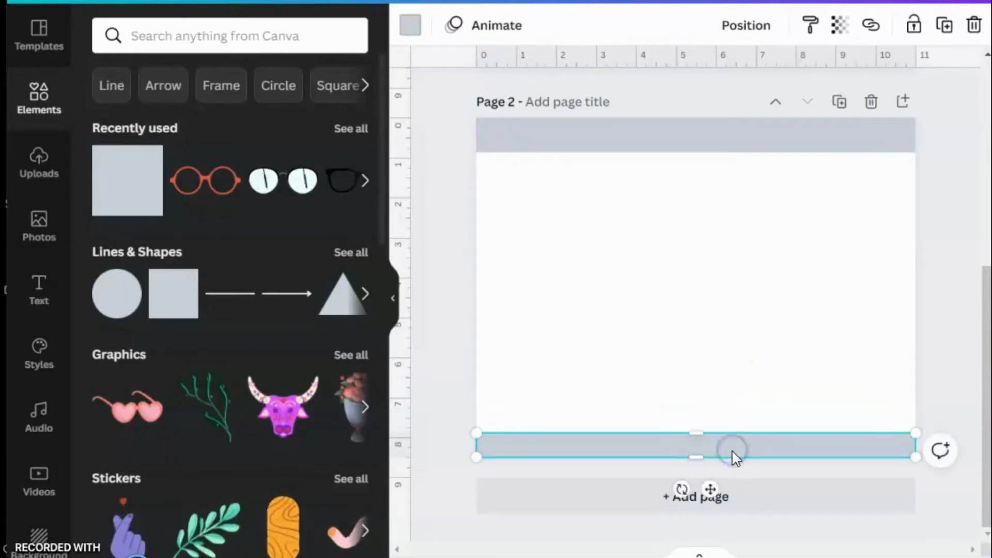
# Delete the top strip and replace it with a duplicate of the bottom strip aligned to the page's top edge.
pyautogui.click(684, 134)
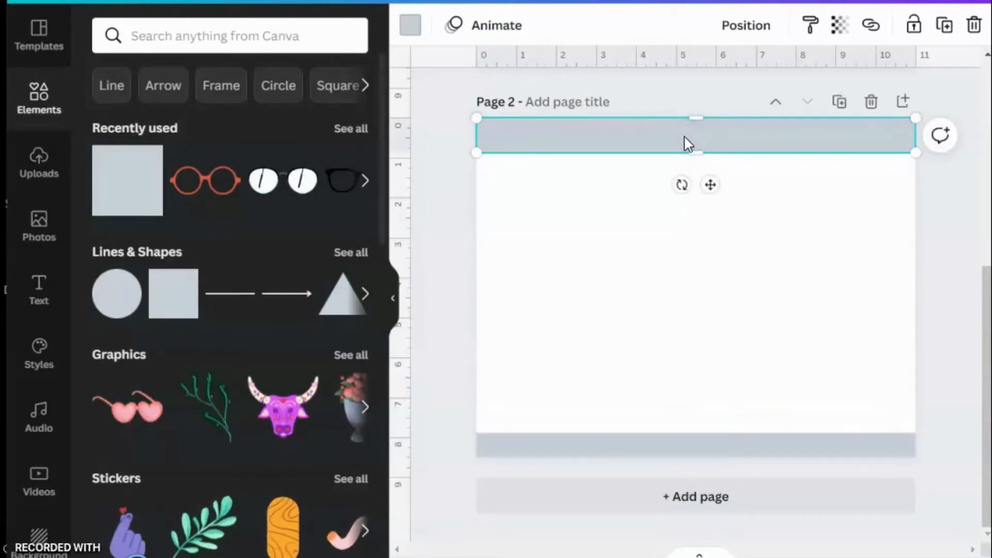
pyautogui.press('Delete')
pyautogui.click(690, 447)
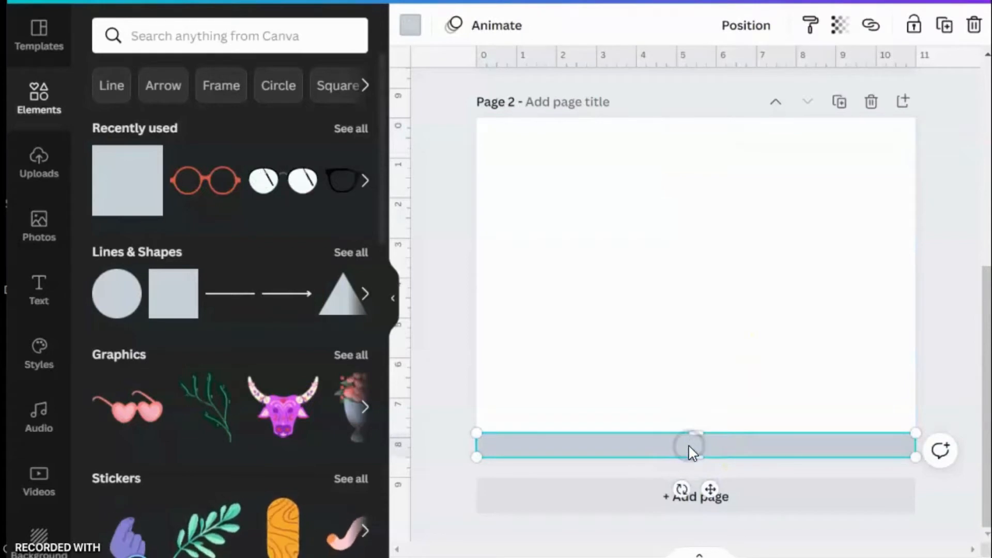
pyautogui.moveTo(692, 453); pyautogui.dragTo(738, 128)
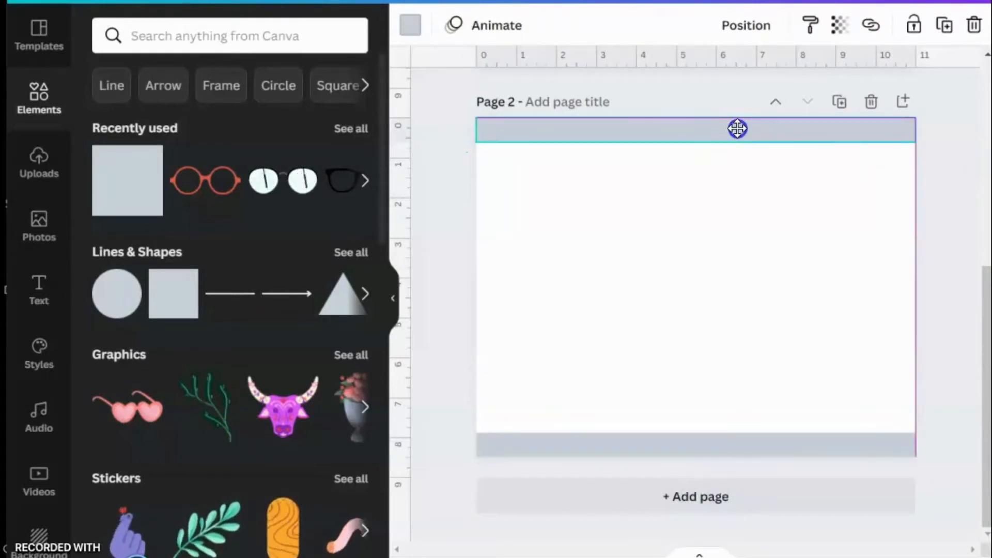
pyautogui.click(779, 224)
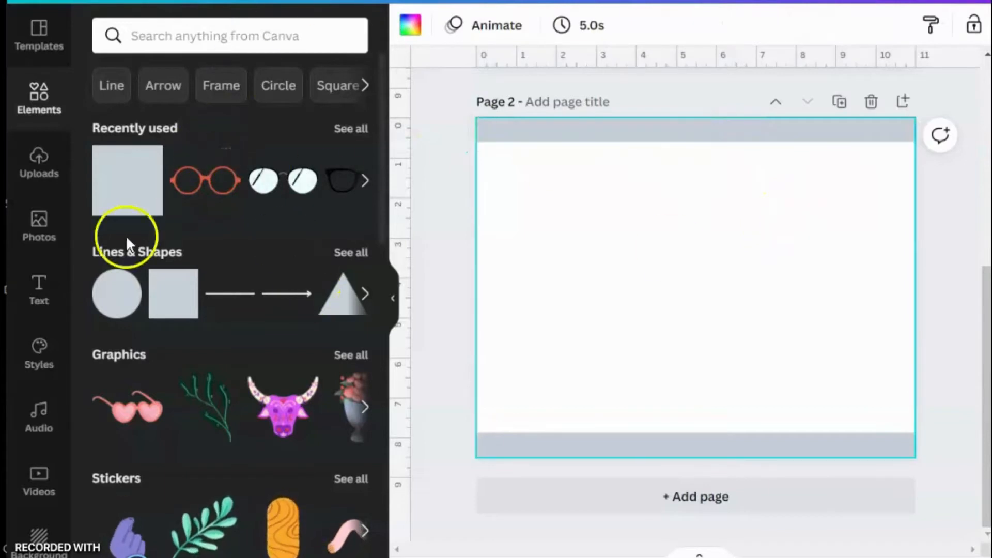
# Add a square and shape it into a tall panel along page 2's left edge, spanning between the two strips.
pyautogui.click(632, 136)
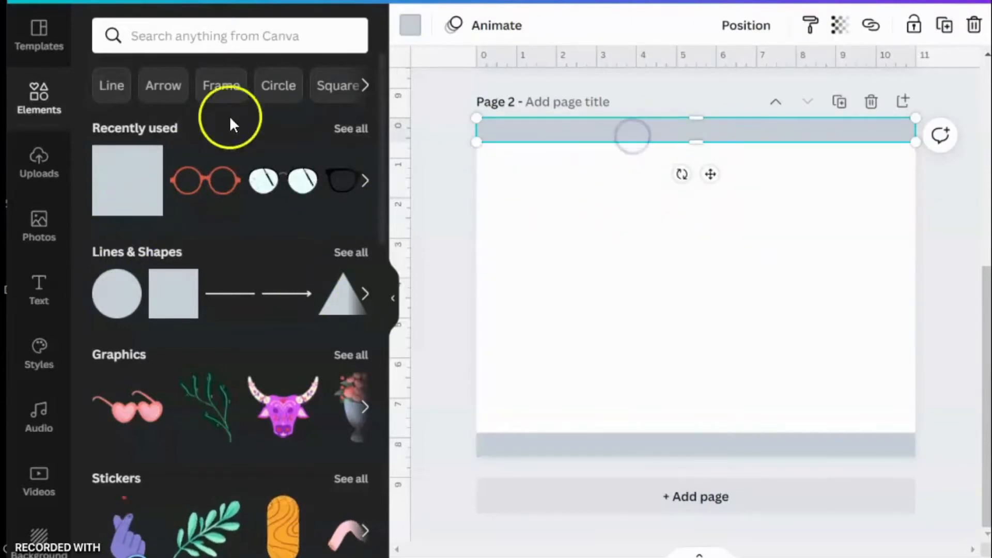
pyautogui.click(127, 201)
pyautogui.moveTo(743, 301); pyautogui.dragTo(587, 236)
pyautogui.moveTo(529, 318); pyautogui.dragTo(526, 438)
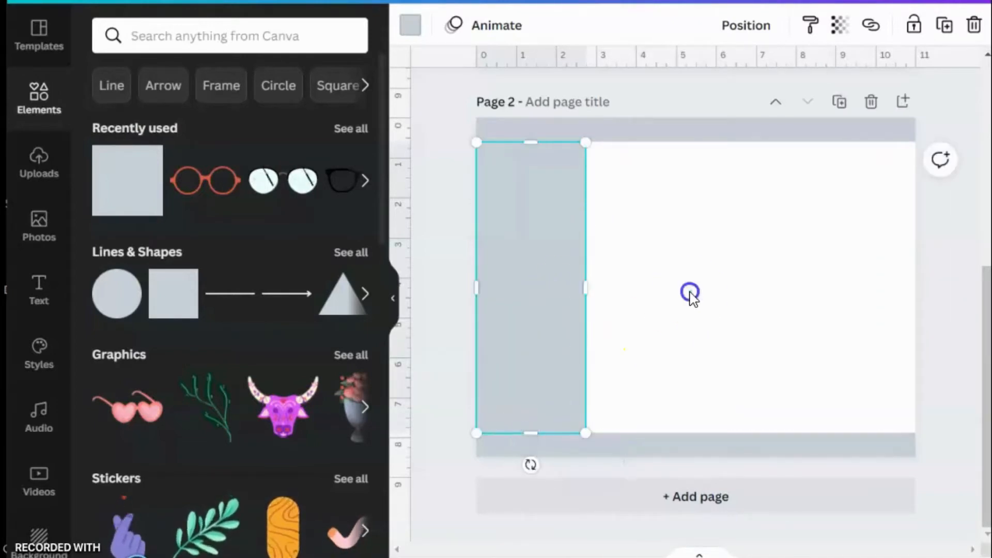
# Extend the left panel's height slightly and adjust its position so it overlaps the top and bottom strips.
pyautogui.click(688, 291)
pyautogui.click(543, 233)
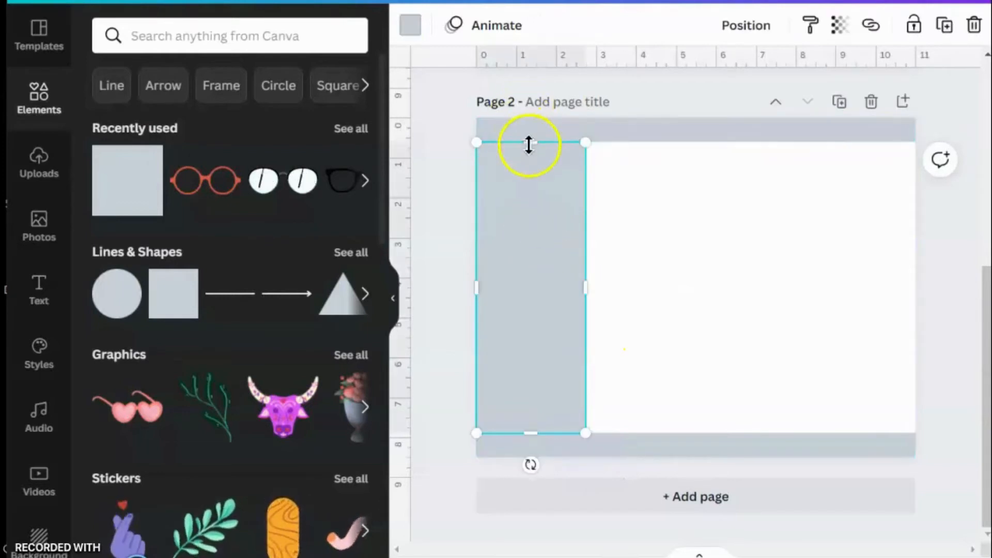
pyautogui.moveTo(528, 142); pyautogui.dragTo(528, 137)
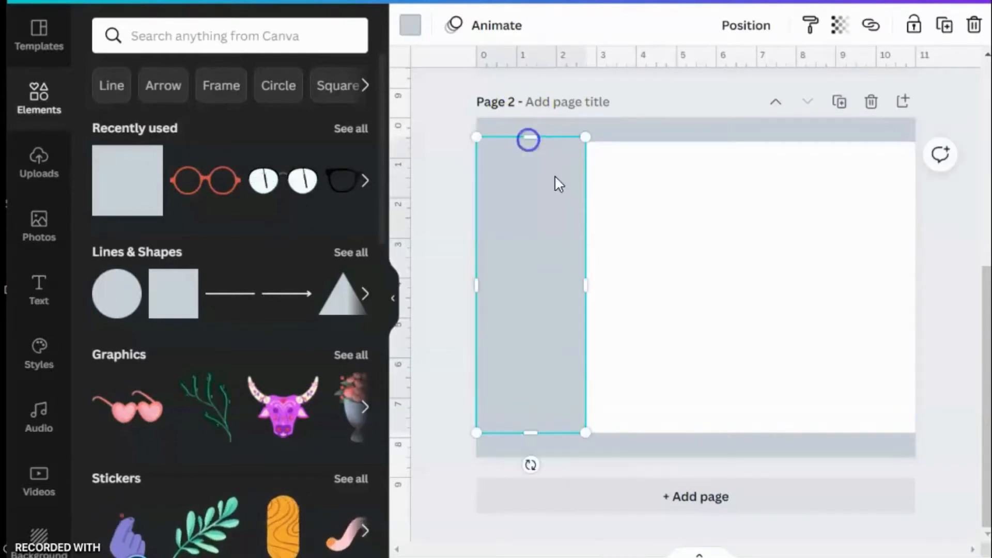
pyautogui.click(678, 235)
# Duplicate the left panel and align the copy with page 2's right edge.
pyautogui.click(540, 294)
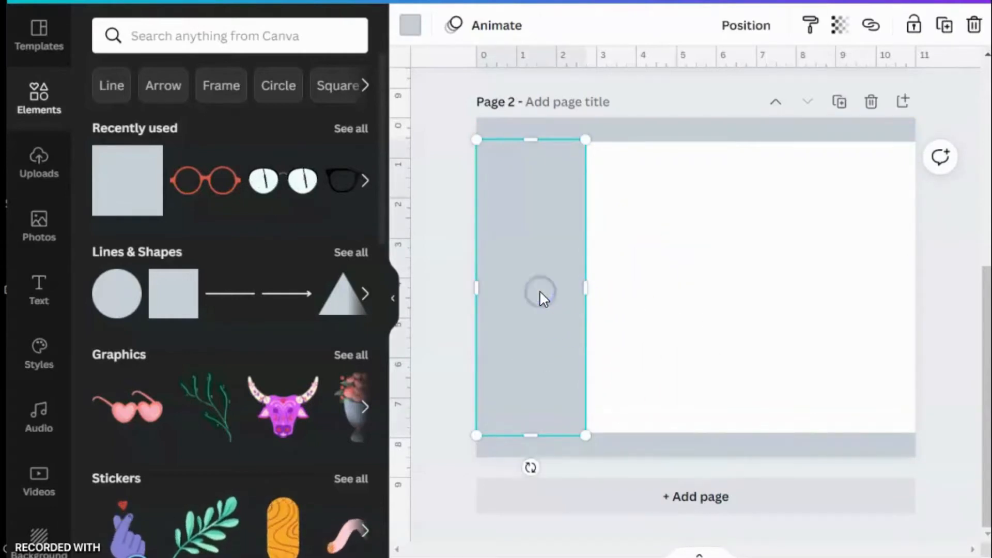
pyautogui.moveTo(568, 268); pyautogui.dragTo(885, 261)
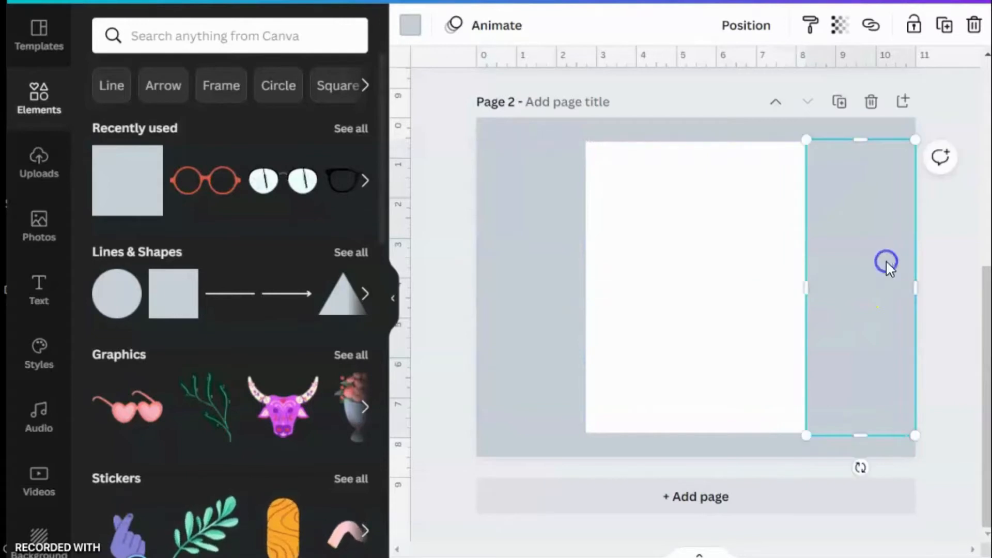
pyautogui.click(932, 253)
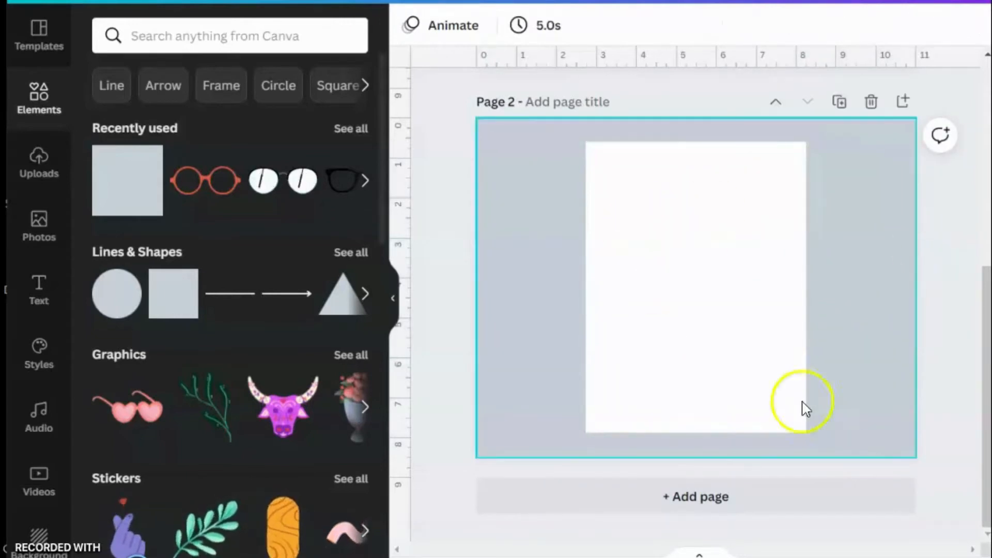
pyautogui.click(139, 179)
pyautogui.moveTo(715, 317); pyautogui.dragTo(696, 292)
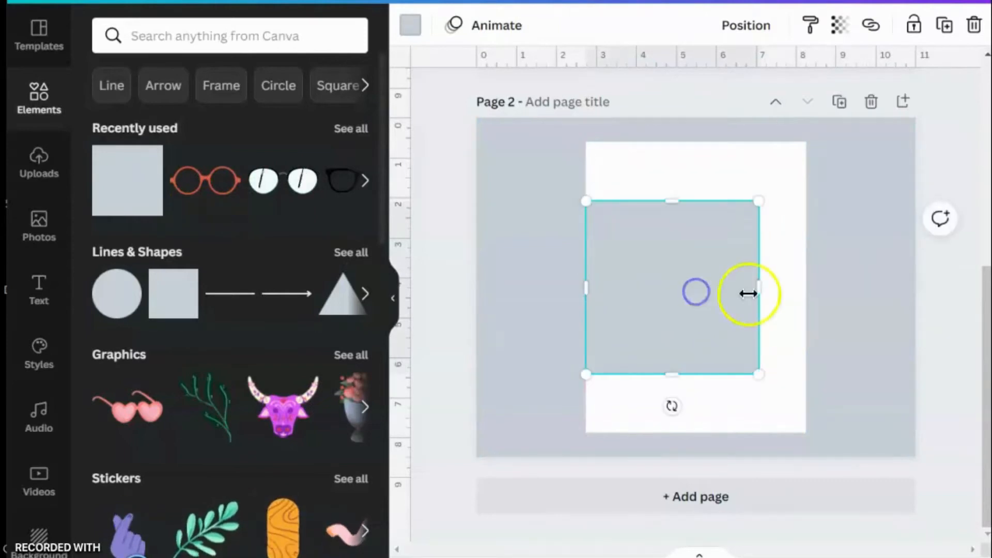
pyautogui.moveTo(759, 292); pyautogui.dragTo(799, 301)
pyautogui.moveTo(692, 201); pyautogui.dragTo(693, 149)
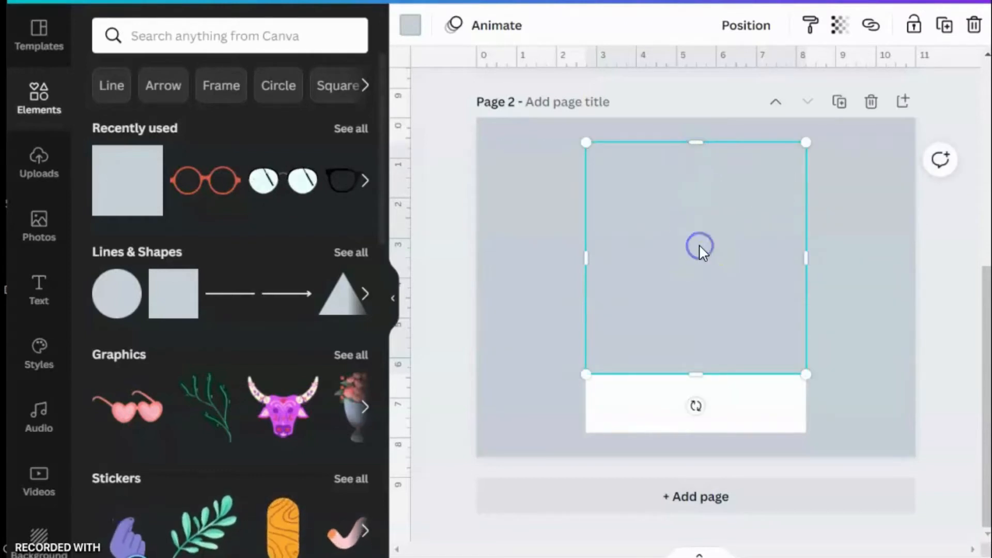
pyautogui.press('Delete')
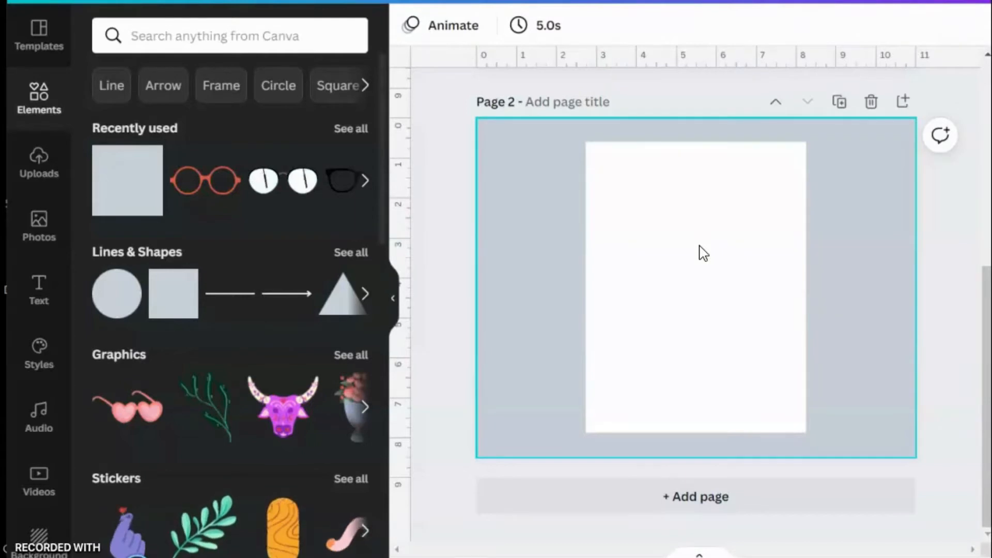
# Examine the side panels, centre panel and top strip of the colored layout on page 1.
pyautogui.scroll(5, 683, 238)
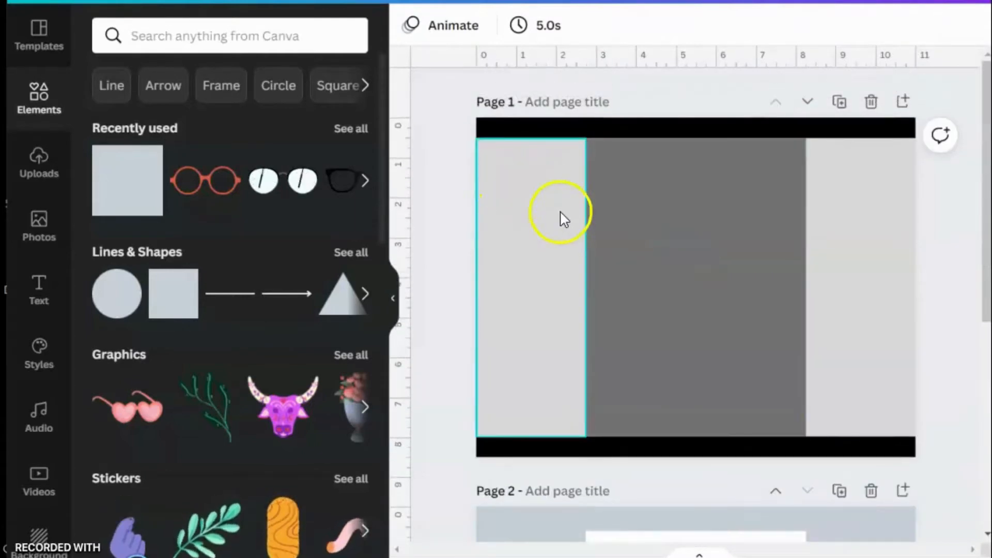
pyautogui.click(560, 213)
pyautogui.click(682, 210)
pyautogui.click(861, 211)
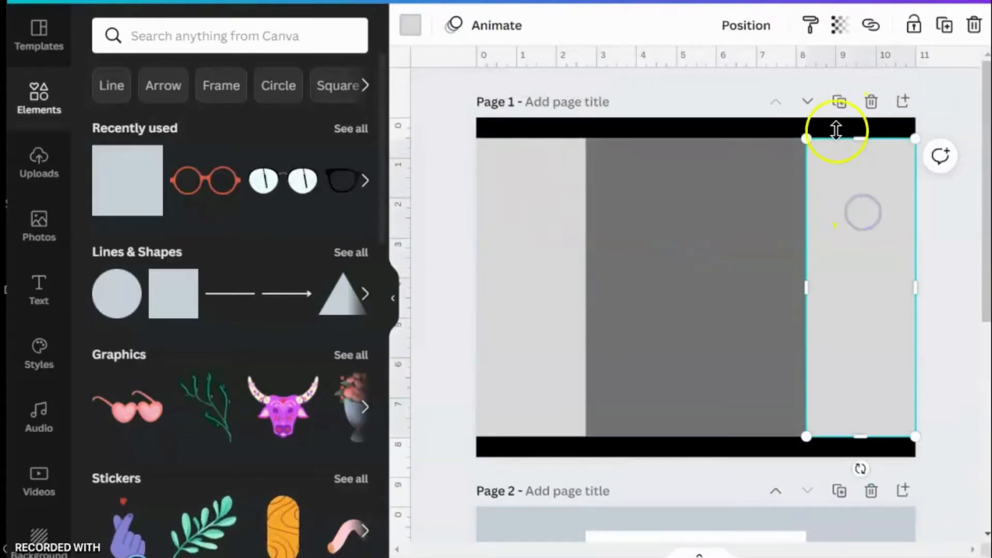
pyautogui.click(727, 127)
pyautogui.click(436, 266)
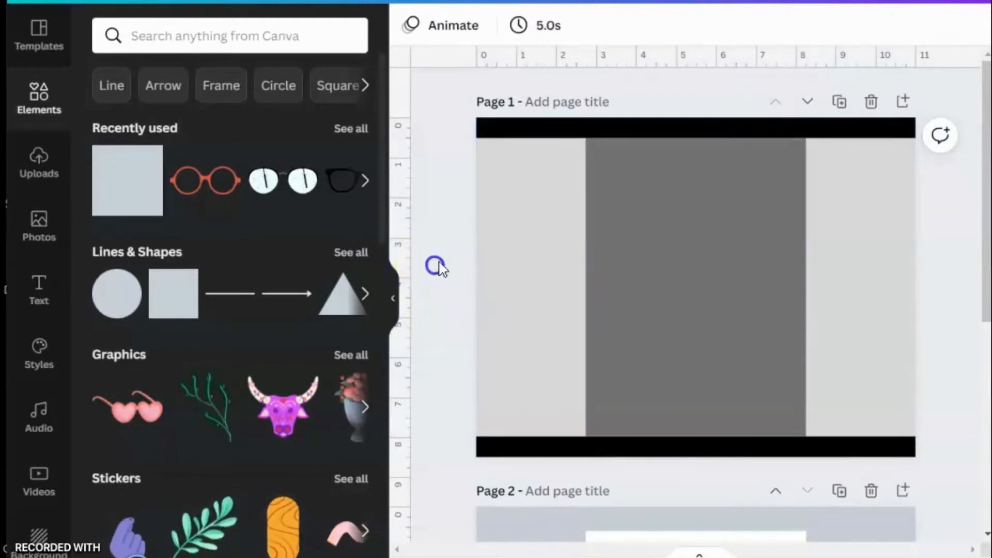
# Select the top and bottom strips on page 2 together and color them pink.
pyautogui.scroll(-2, 693, 200)
pyautogui.scroll(-3, 693, 201)
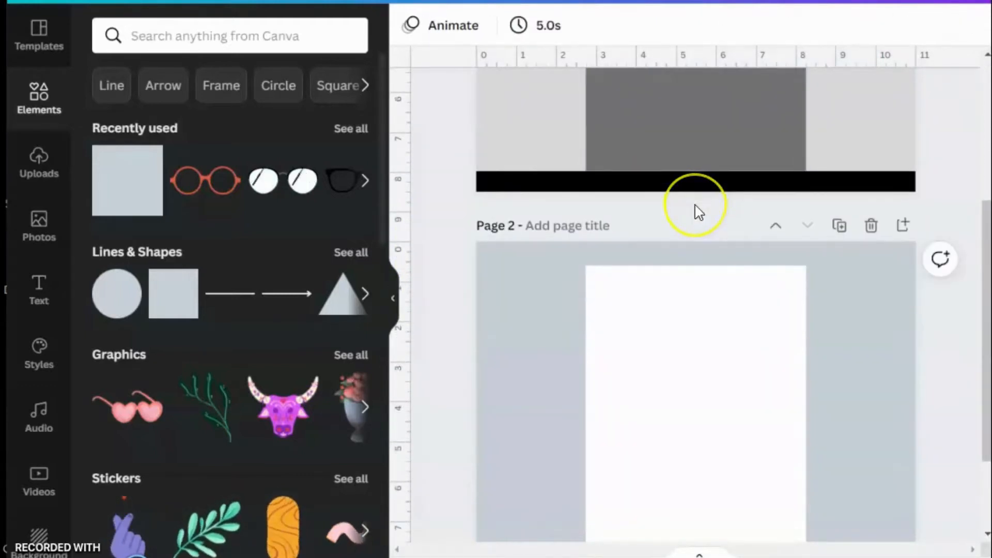
pyautogui.scroll(-2, 692, 211)
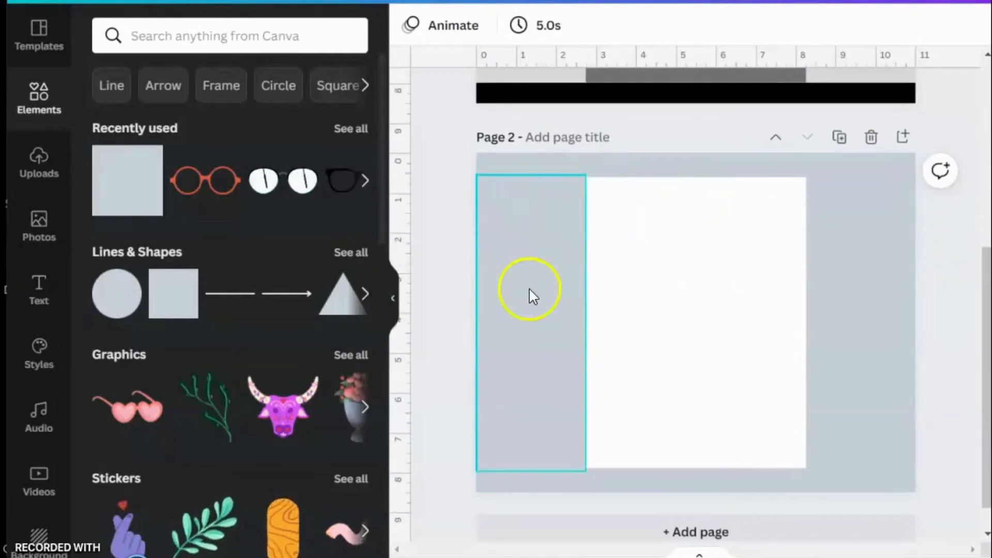
pyautogui.click(585, 162)
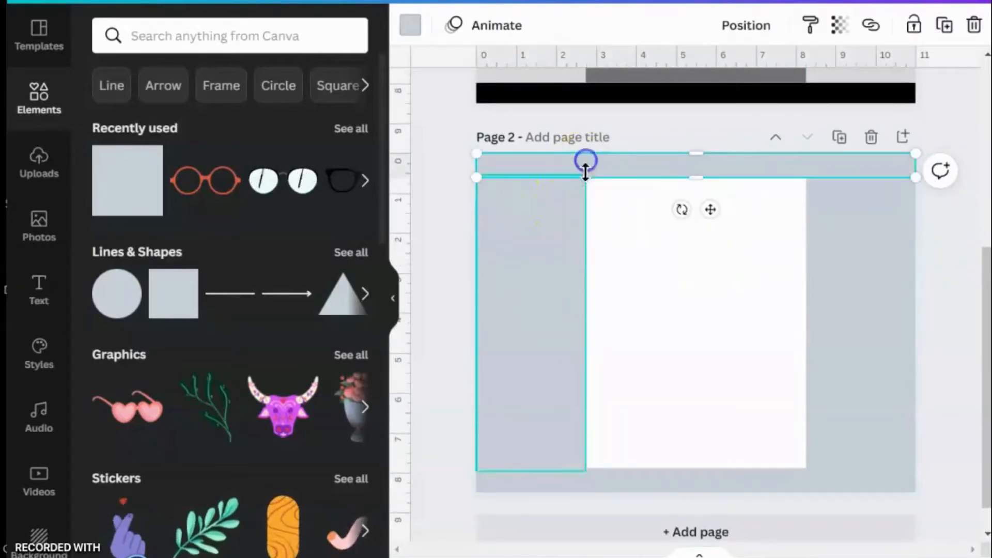
pyautogui.keyDown('shift'); pyautogui.click(575, 480); pyautogui.keyUp('shift')
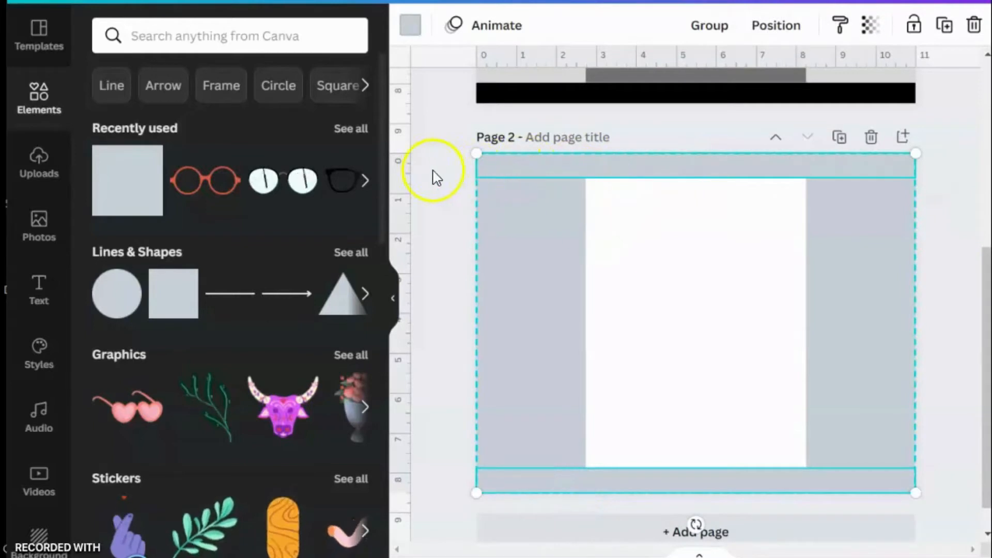
pyautogui.click(433, 171)
pyautogui.click(540, 166)
pyautogui.keyDown('shift'); pyautogui.click(598, 484); pyautogui.keyUp('shift')
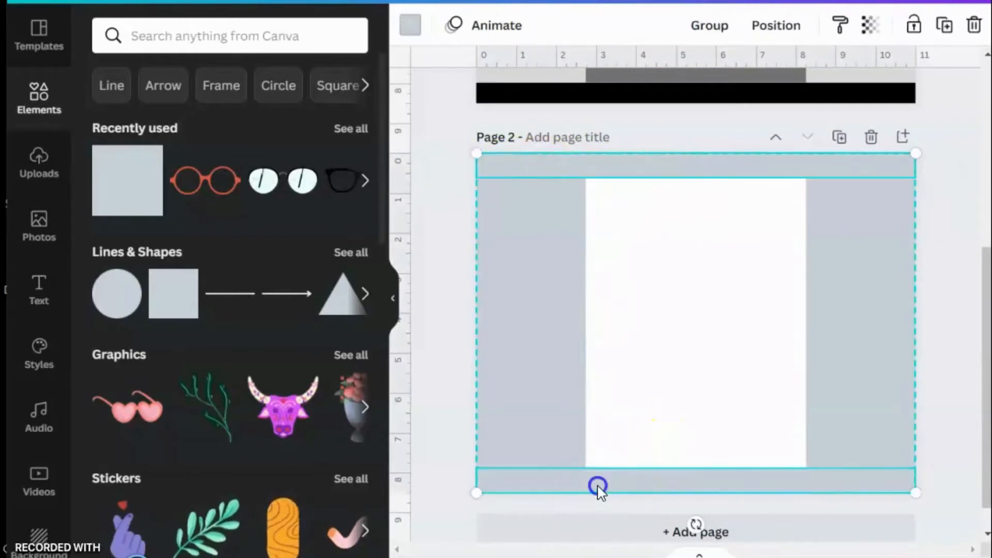
pyautogui.click(410, 25)
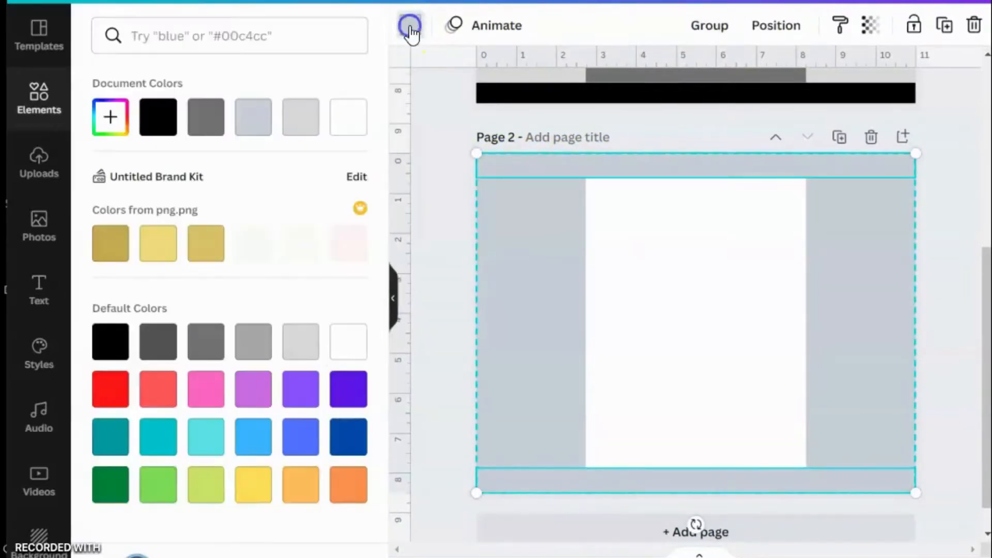
pyautogui.click(205, 388)
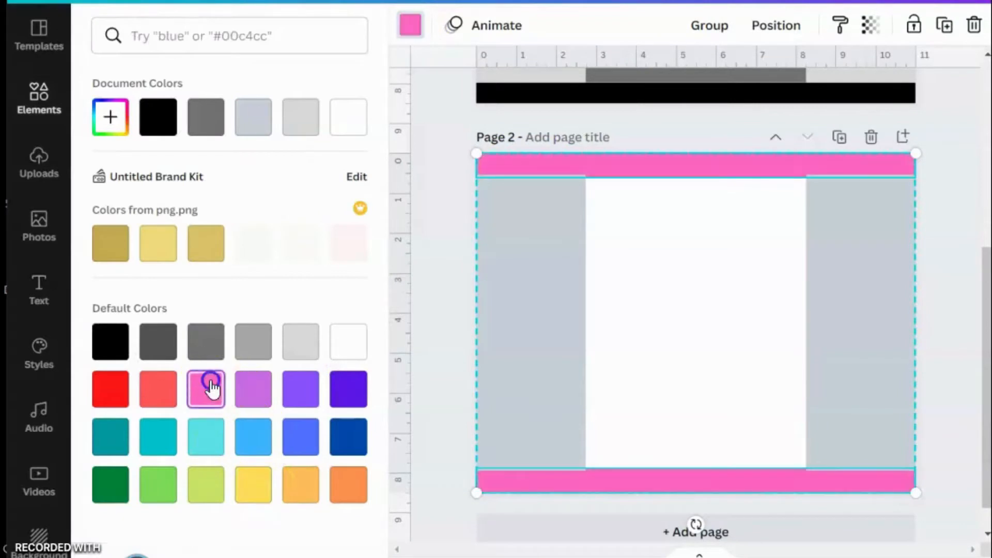
pyautogui.click(455, 216)
pyautogui.click(454, 215)
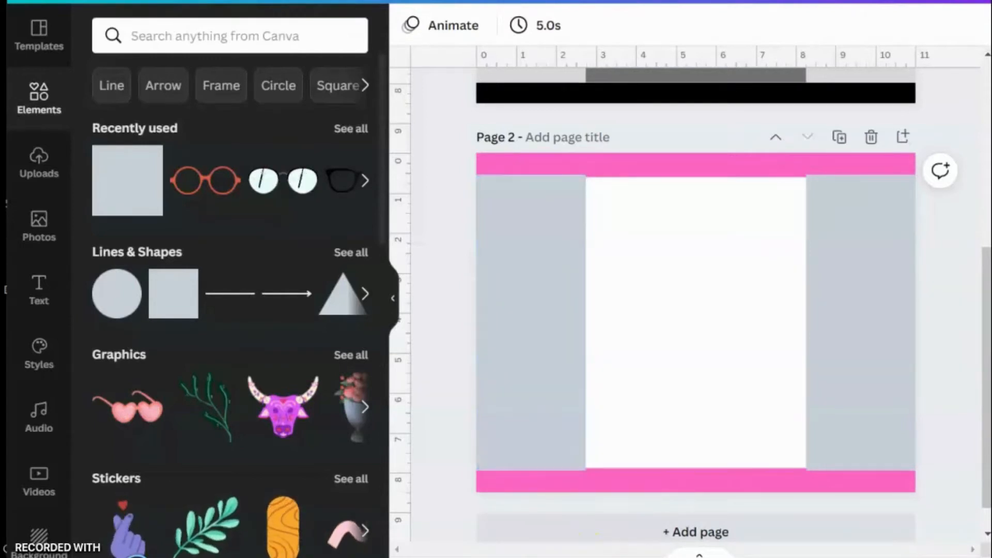
# From Downloads, open CF Easter and its Easter-Background-Set folder, and upload pink egg background image 9 to the Canva design.
pyautogui.click(581, 557)
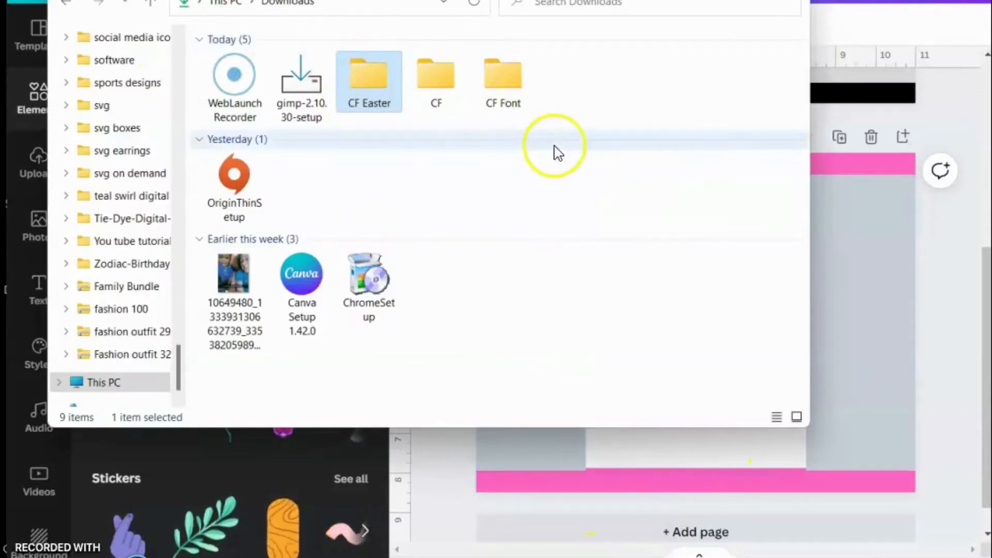
pyautogui.doubleClick(372, 80)
pyautogui.moveTo(481, 0); pyautogui.dragTo(971, 34)
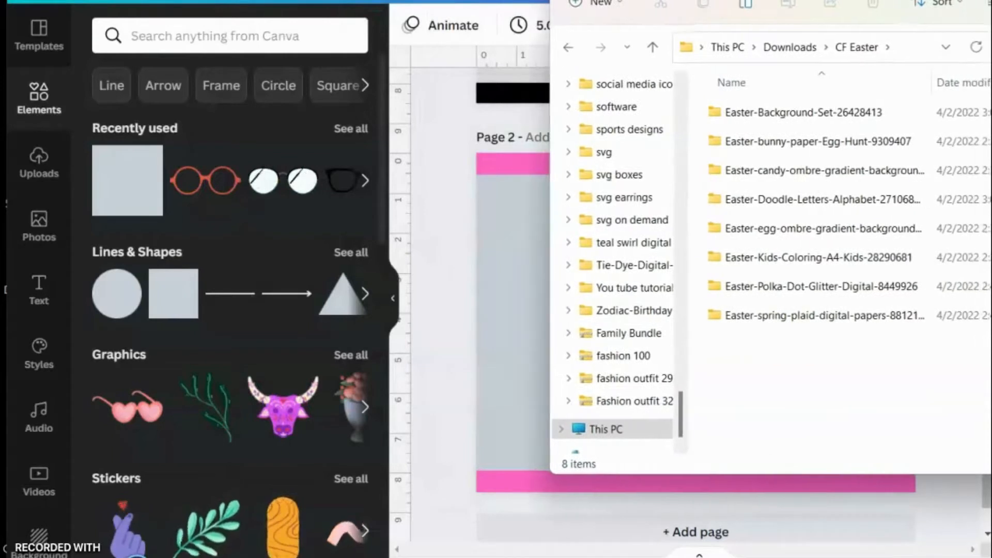
pyautogui.doubleClick(801, 111)
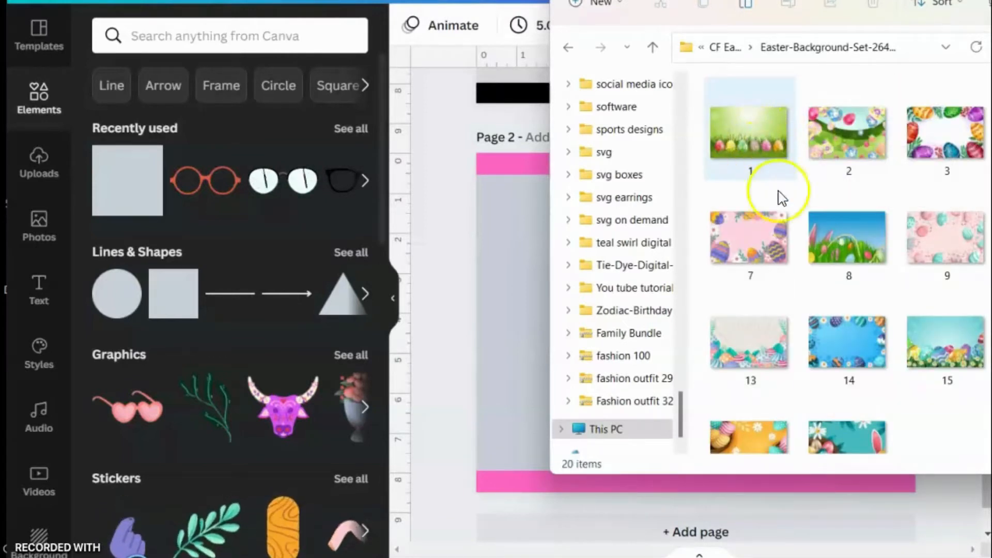
pyautogui.click(908, 209)
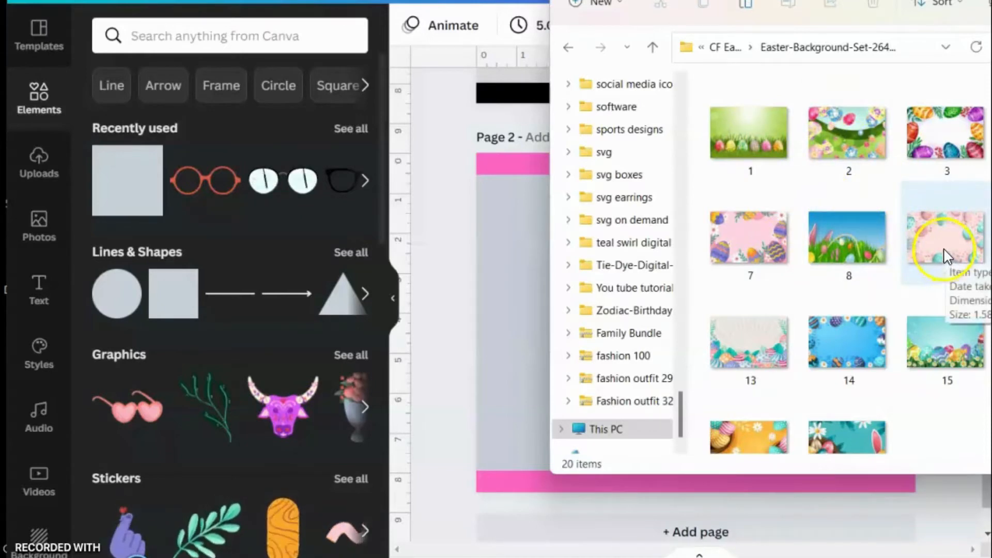
pyautogui.moveTo(944, 256); pyautogui.dragTo(246, 207)
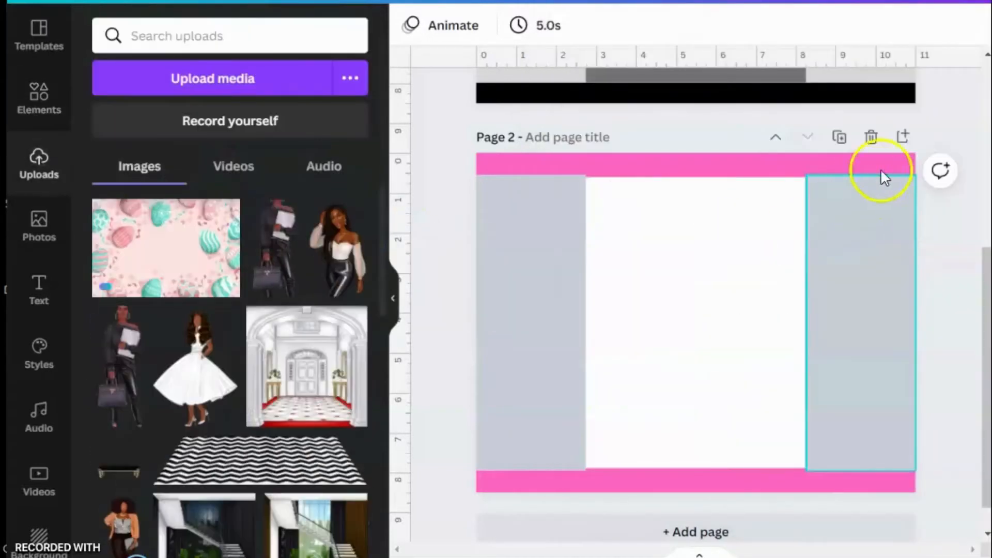
# Browse the patterned papers in the Easter-bunny-paper-Egg-Hunt folder and upload the teal paper beside 9-01 to the Canva design.
pyautogui.hotkey('alt', 'Tab')
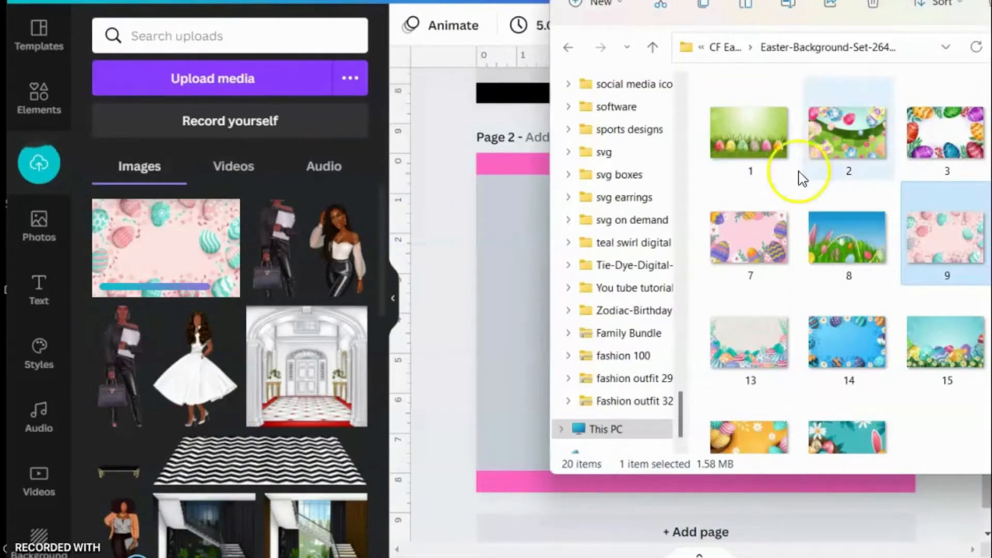
pyautogui.click(652, 47)
pyautogui.doubleClick(775, 143)
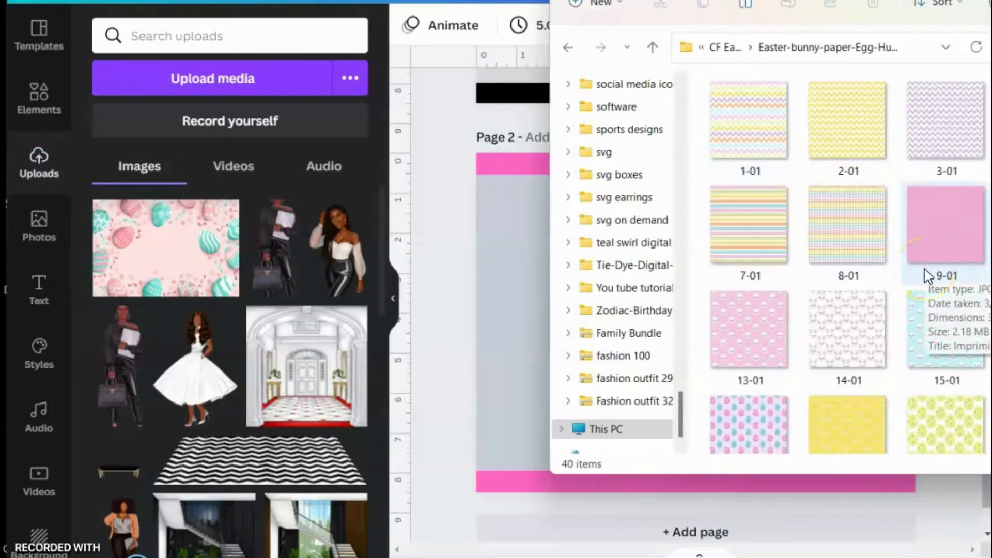
pyautogui.scroll(-5, 928, 276)
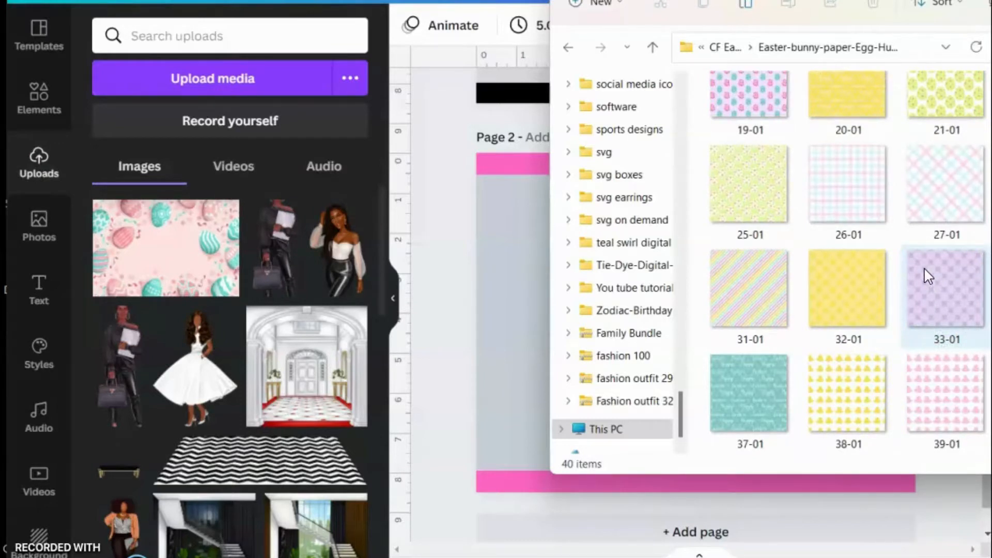
pyautogui.click(917, 271)
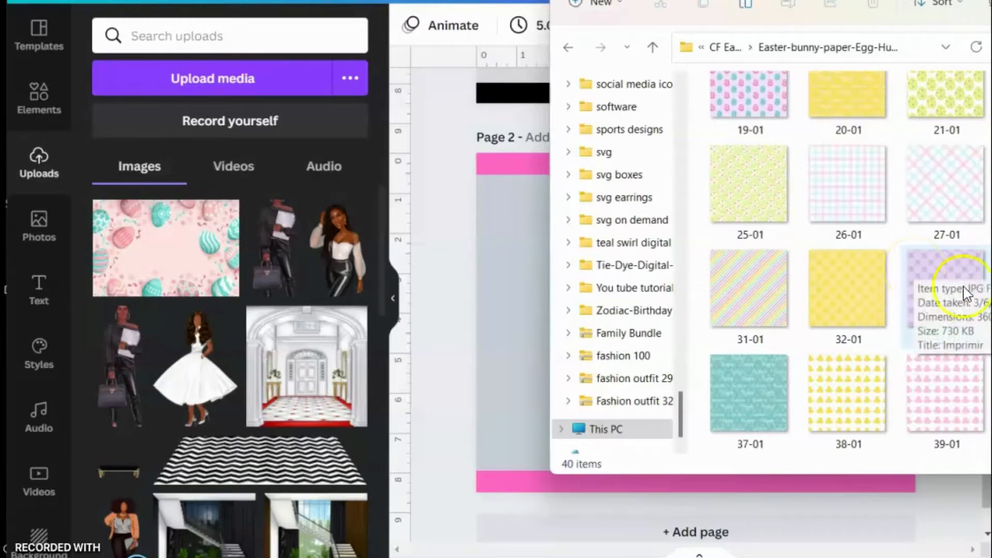
pyautogui.moveTo(902, 1); pyautogui.dragTo(648, 20)
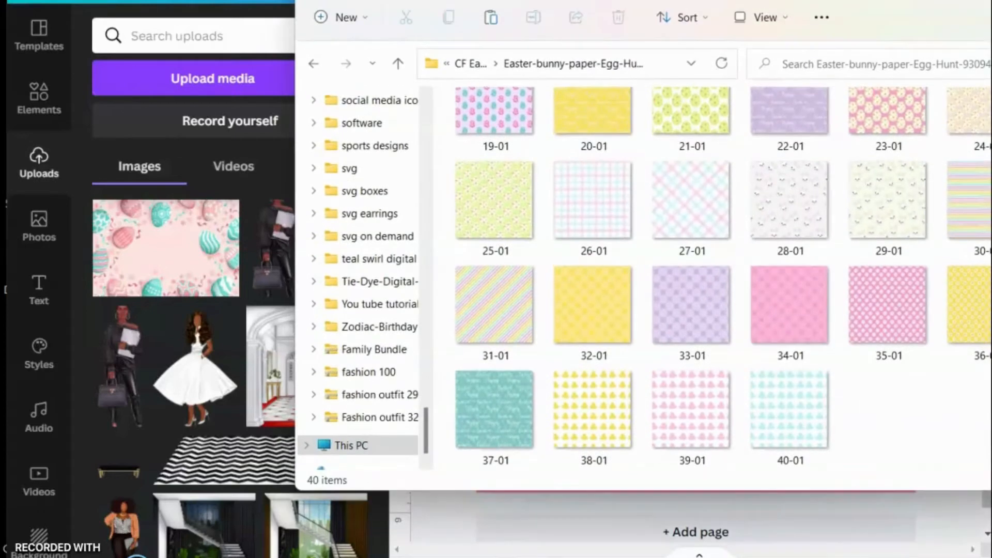
pyautogui.scroll(2, 828, 281)
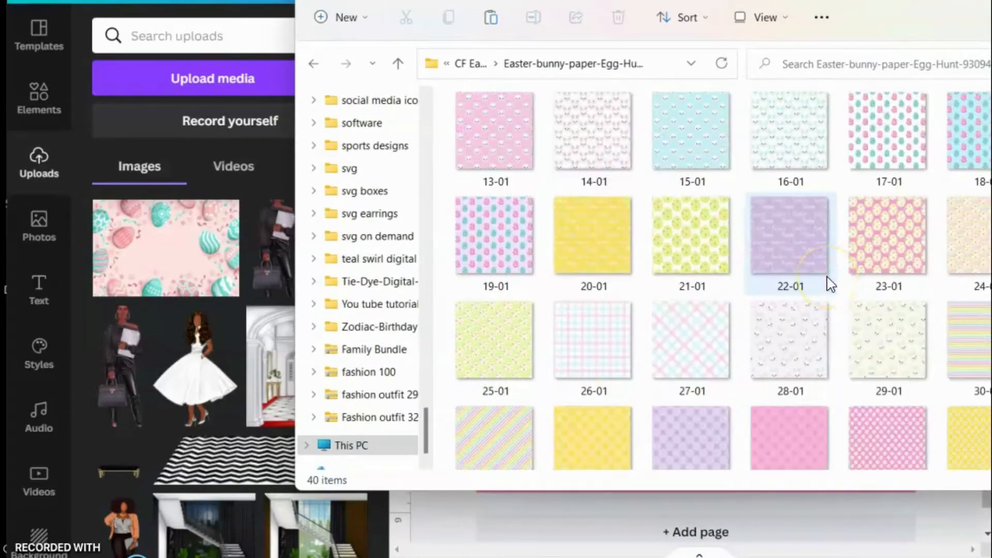
pyautogui.click(901, 162)
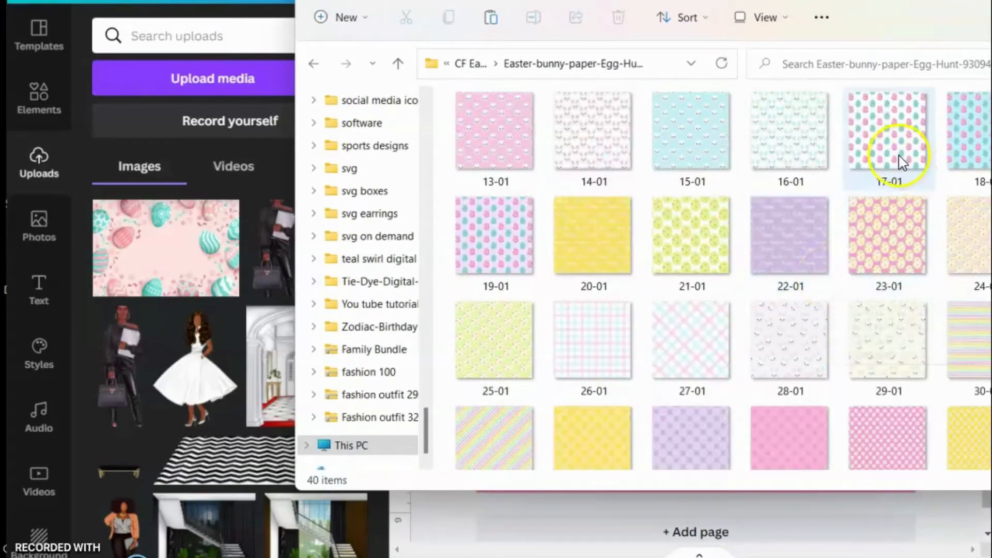
pyautogui.click(899, 265)
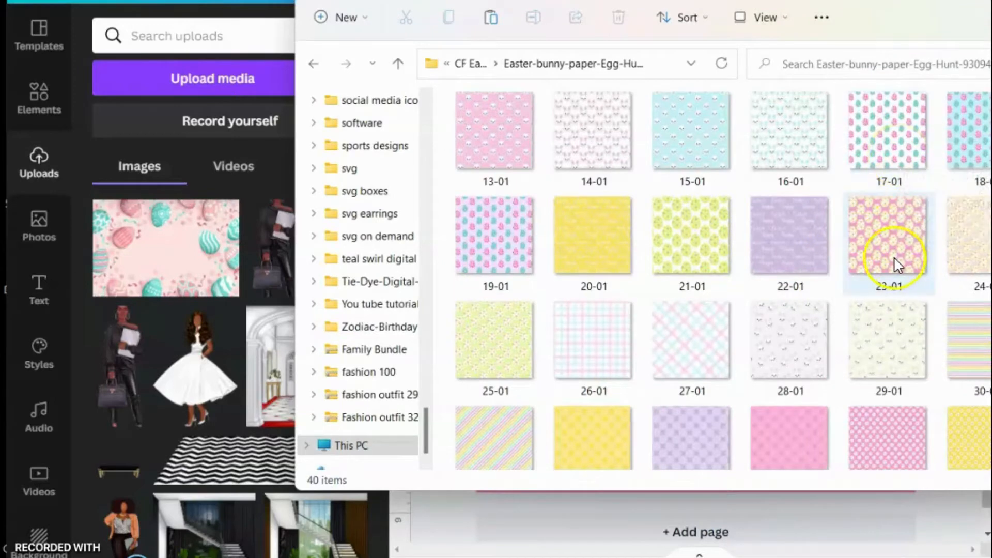
pyautogui.click(896, 263)
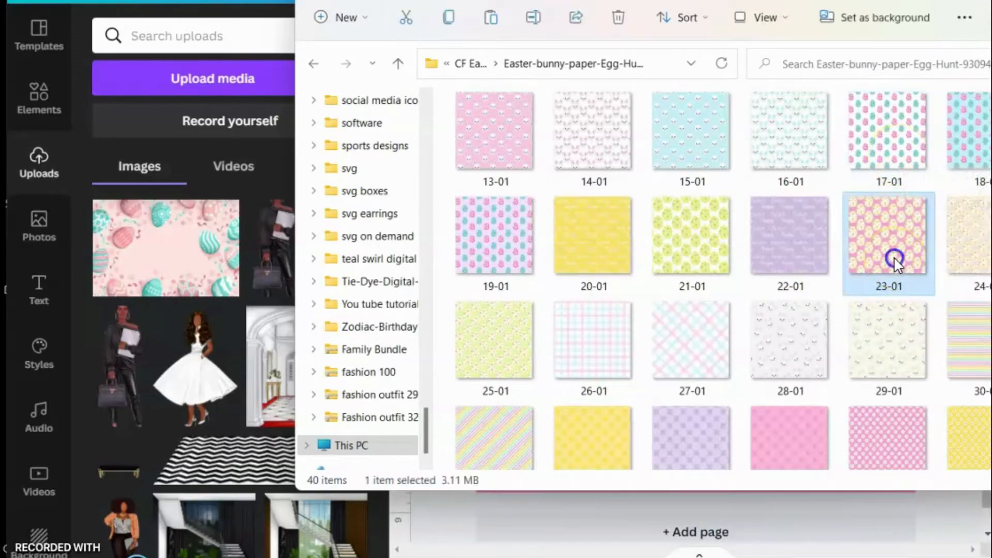
pyautogui.scroll(3, 651, 171)
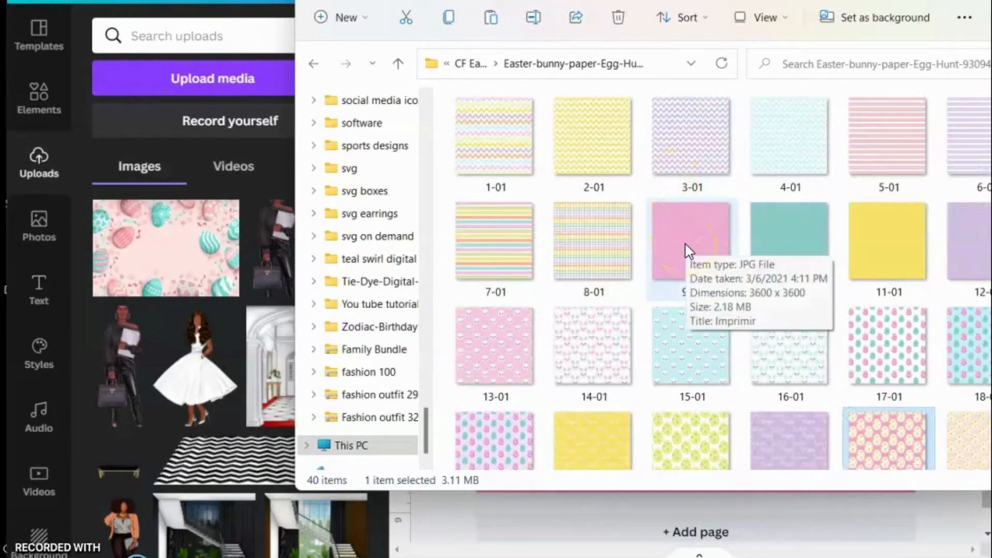
pyautogui.moveTo(776, 234); pyautogui.dragTo(167, 190)
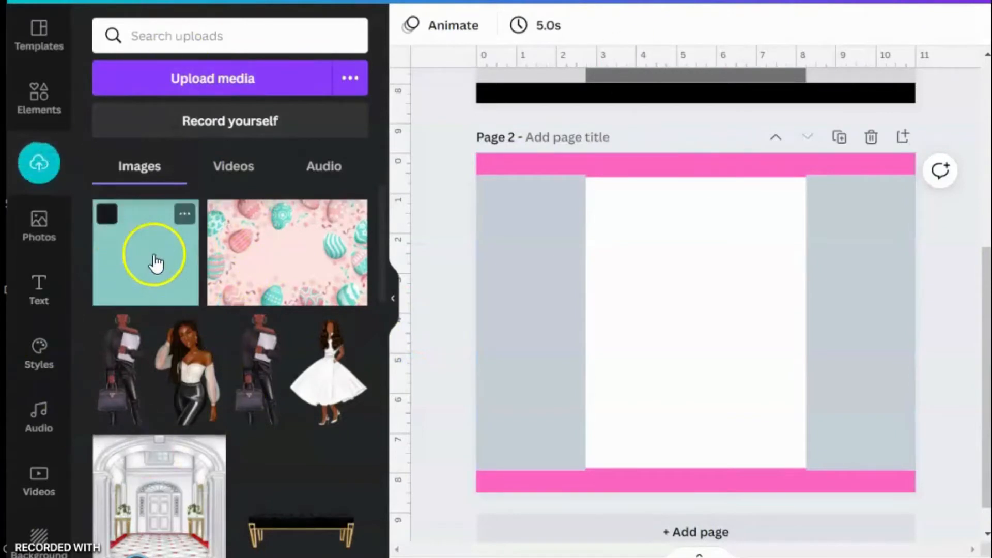
# Add the pink Easter egg image to page 2 and fit it to the space between the side panels and strips.
pyautogui.click(268, 251)
pyautogui.moveTo(704, 303); pyautogui.dragTo(734, 268)
pyautogui.moveTo(920, 289); pyautogui.dragTo(809, 304)
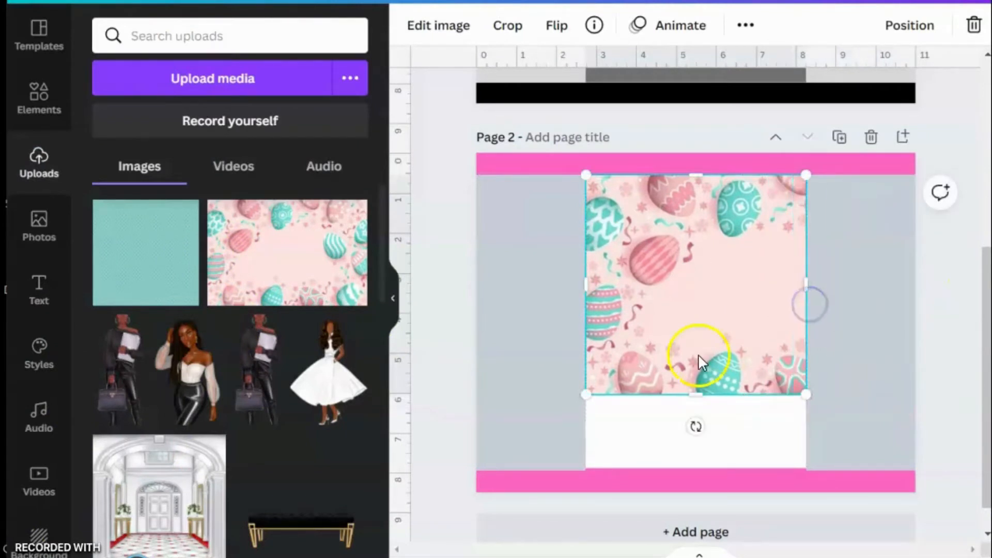
pyautogui.moveTo(693, 395); pyautogui.dragTo(691, 469)
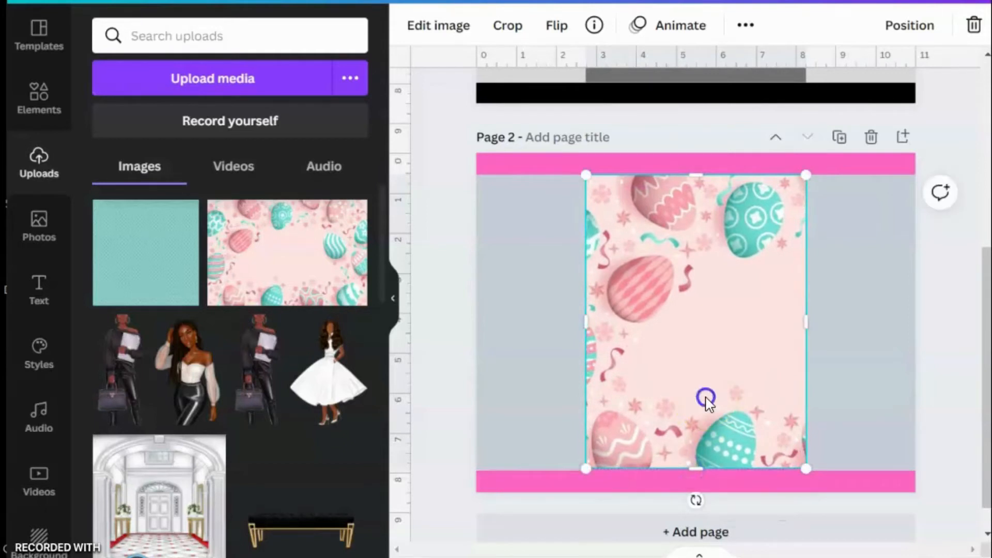
# Shift the egg image within its crop so its right-hand portion shows in the centre panel.
pyautogui.doubleClick(720, 371)
pyautogui.moveTo(749, 359); pyautogui.dragTo(649, 351)
pyautogui.click(926, 303)
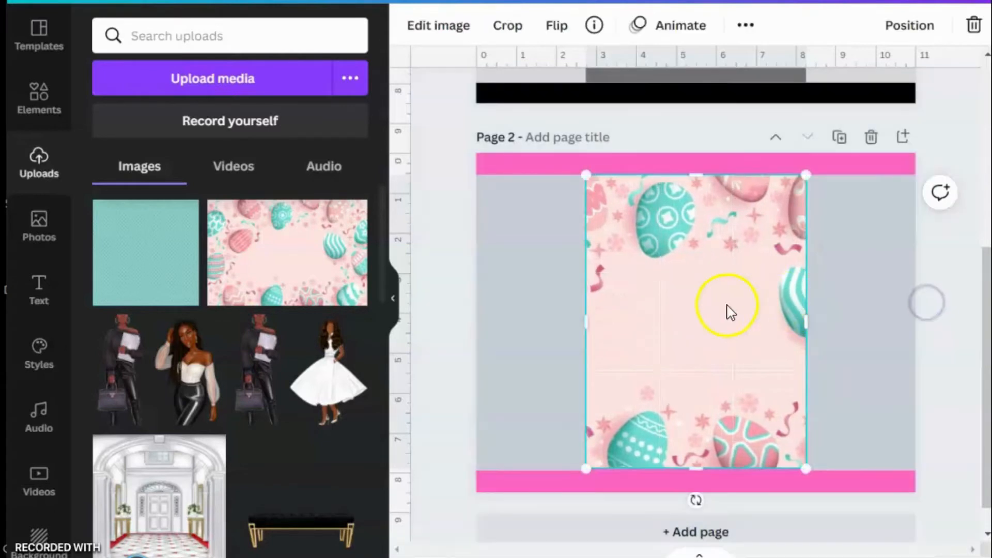
pyautogui.click(435, 263)
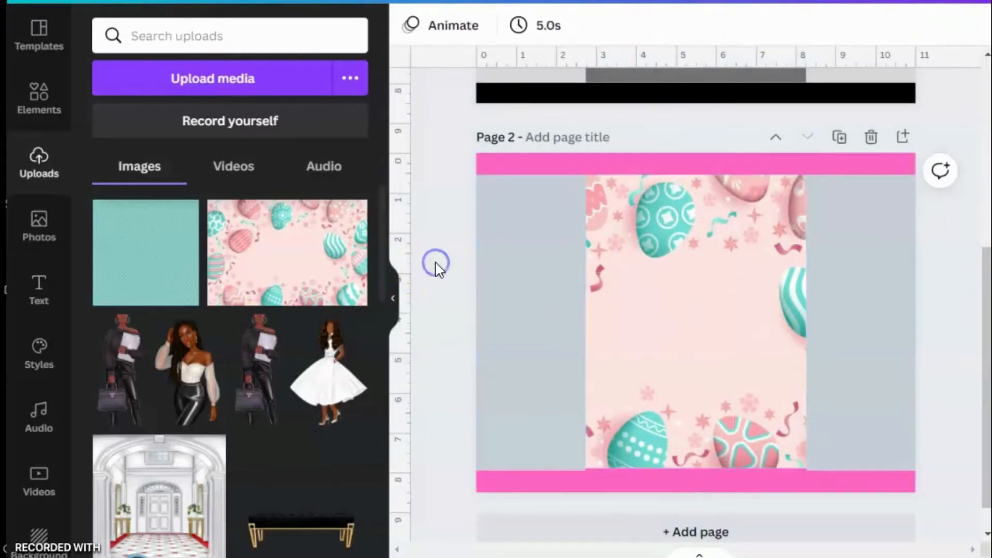
# Cover the left panel with the teal polka-dot paper cropped to panel size, and place a matching copy over the right panel.
pyautogui.moveTo(178, 265); pyautogui.dragTo(584, 319)
pyautogui.moveTo(523, 429); pyautogui.dragTo(528, 463)
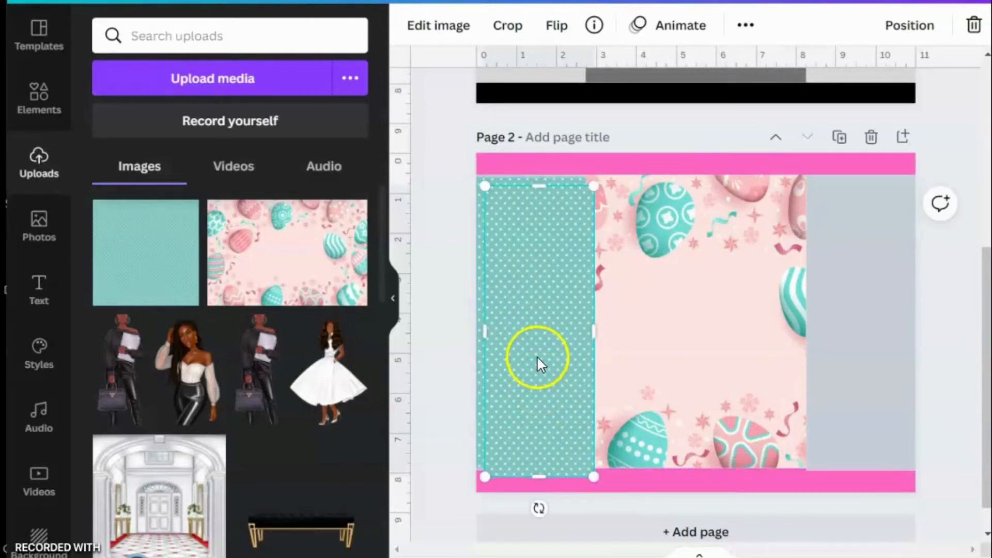
pyautogui.moveTo(537, 356); pyautogui.dragTo(889, 343)
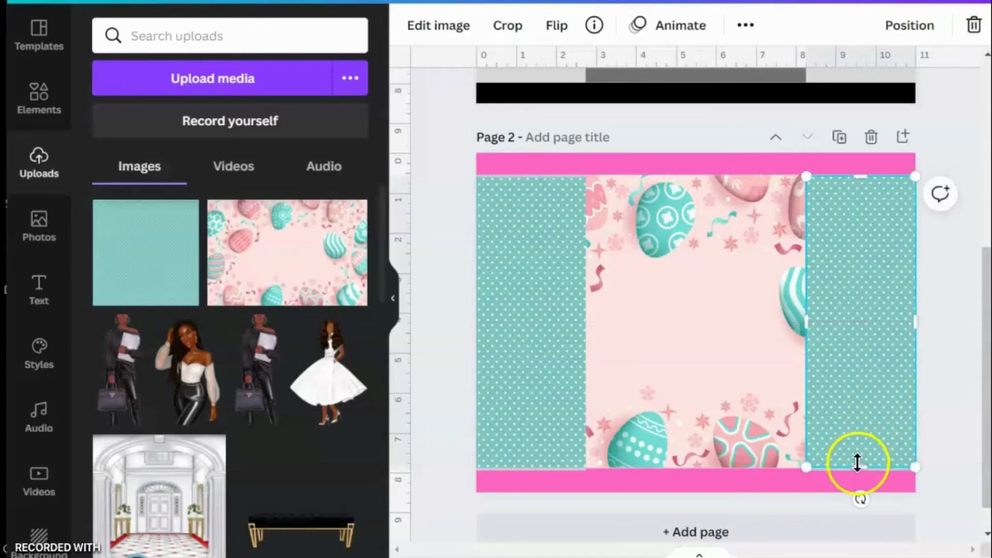
pyautogui.moveTo(856, 464); pyautogui.dragTo(856, 467)
pyautogui.click(932, 349)
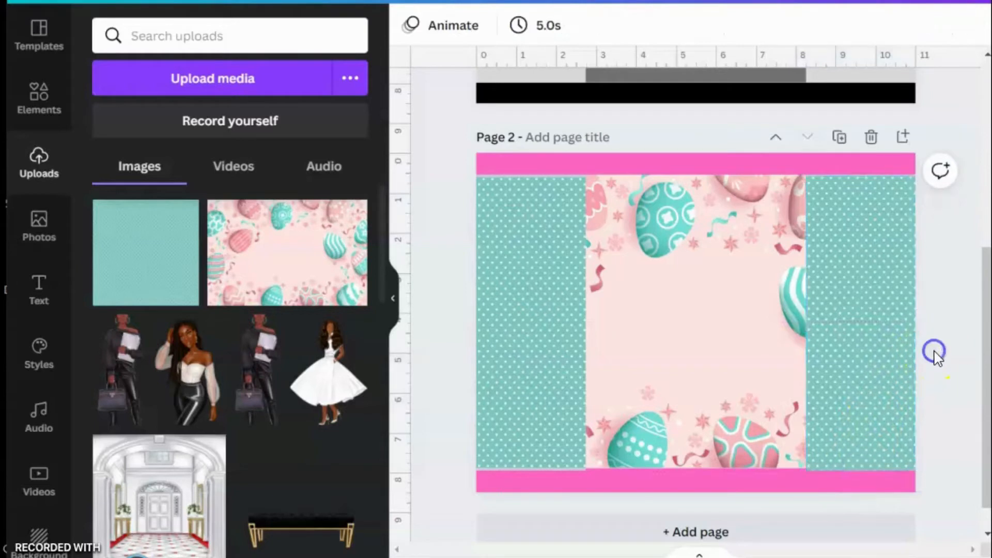
# Align the left teal panel's top with the top strip and extend its lower edge to the bottom strip, about 7.3 high.
pyautogui.click(565, 369)
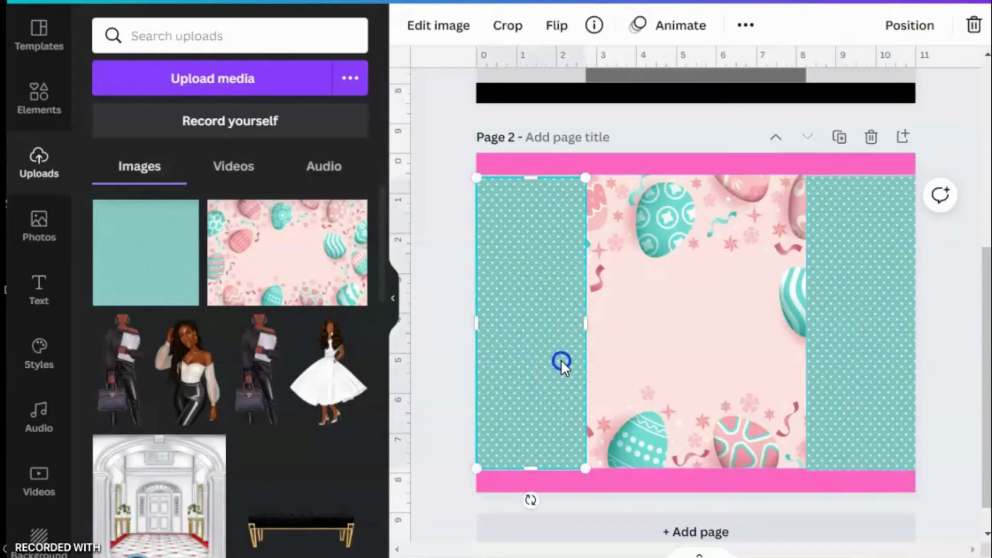
pyautogui.moveTo(560, 356); pyautogui.dragTo(564, 360)
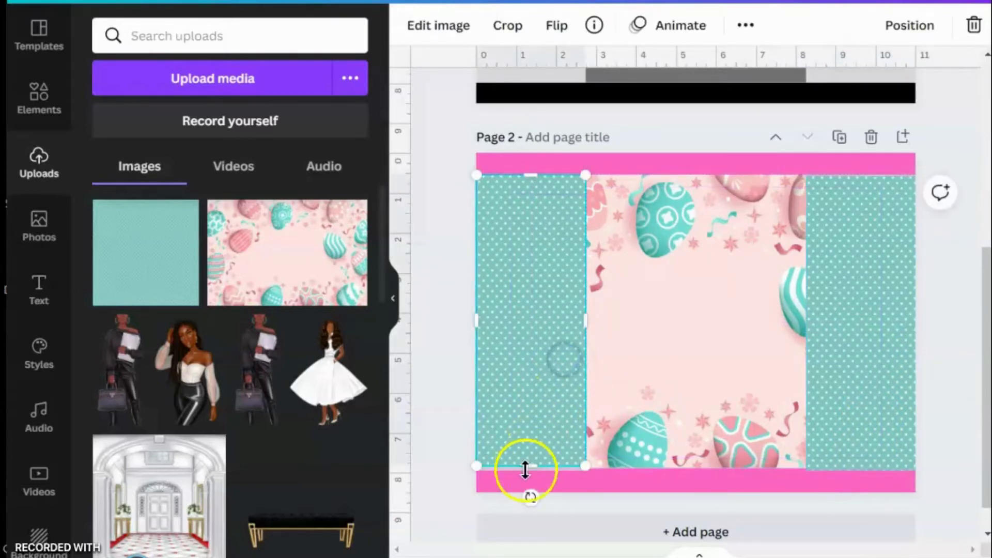
pyautogui.moveTo(533, 470); pyautogui.dragTo(533, 470)
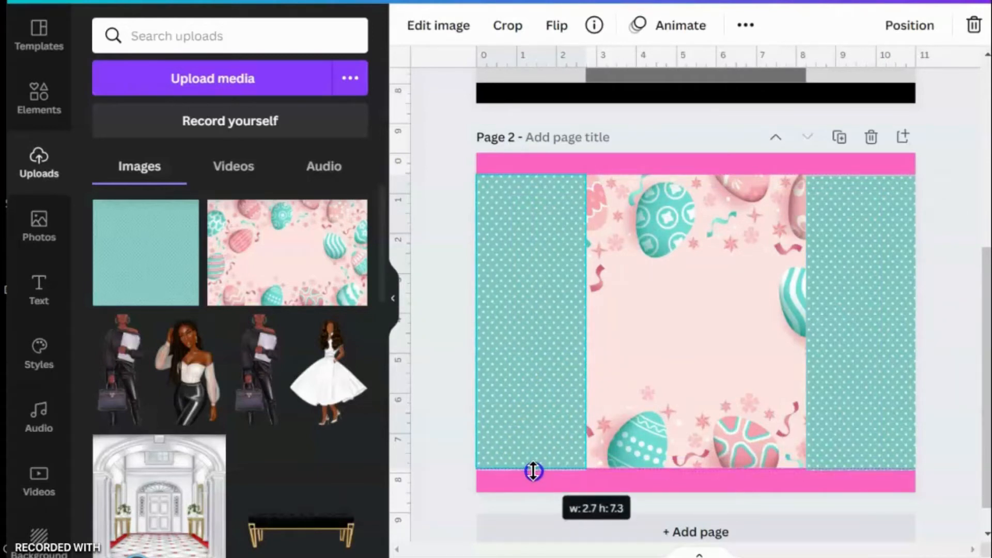
pyautogui.moveTo(535, 471); pyautogui.dragTo(533, 471)
pyautogui.click(461, 382)
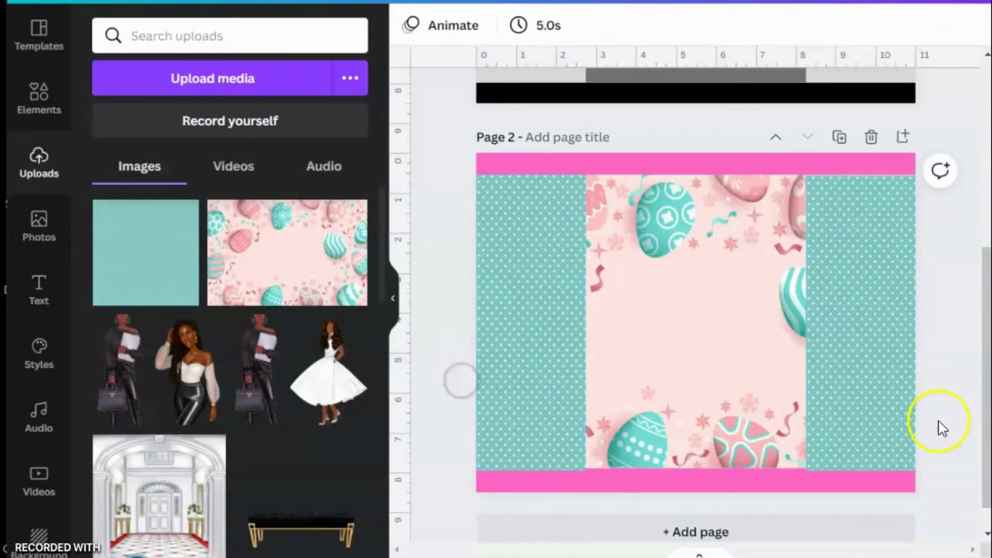
# Bring the top and bottom pink strips to the front so they overlap the panel edges.
pyautogui.click(629, 485)
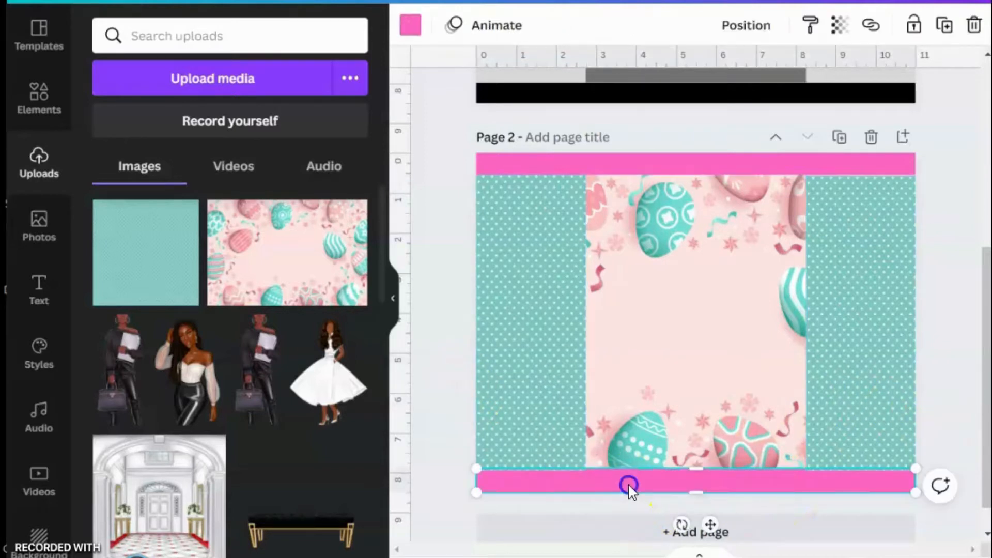
pyautogui.keyDown('shift'); pyautogui.click(759, 160); pyautogui.keyUp('shift')
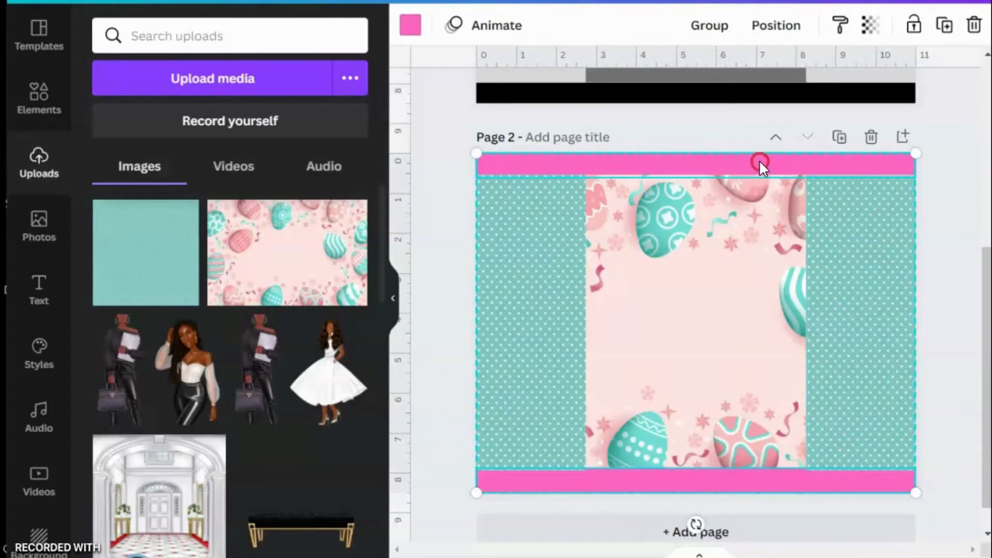
pyautogui.rightClick(758, 159)
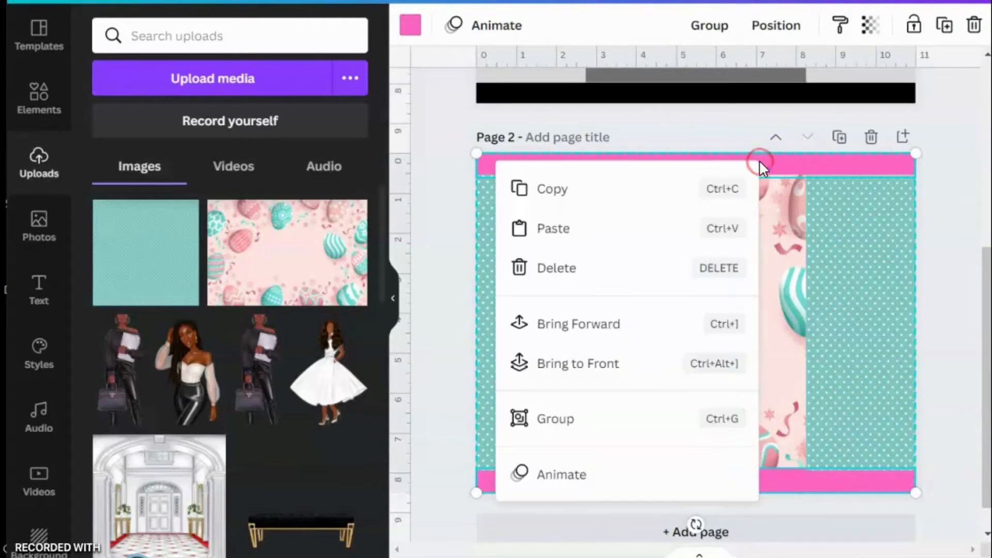
pyautogui.click(607, 368)
pyautogui.click(933, 229)
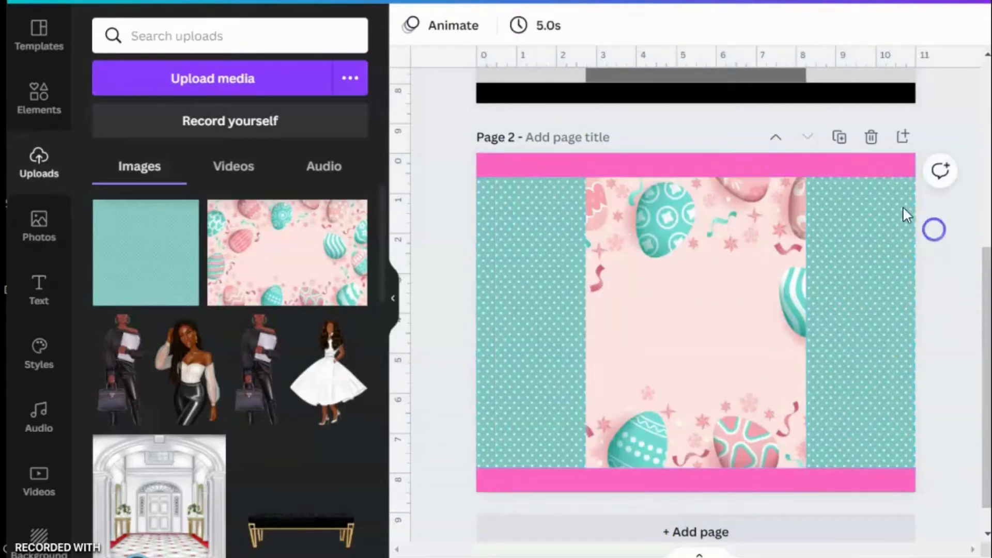
# Recolor the top and bottom strips together with the lightest pink from the egg image's photo colors.
pyautogui.click(845, 160)
pyautogui.keyDown('shift'); pyautogui.click(756, 479); pyautogui.keyUp('shift')
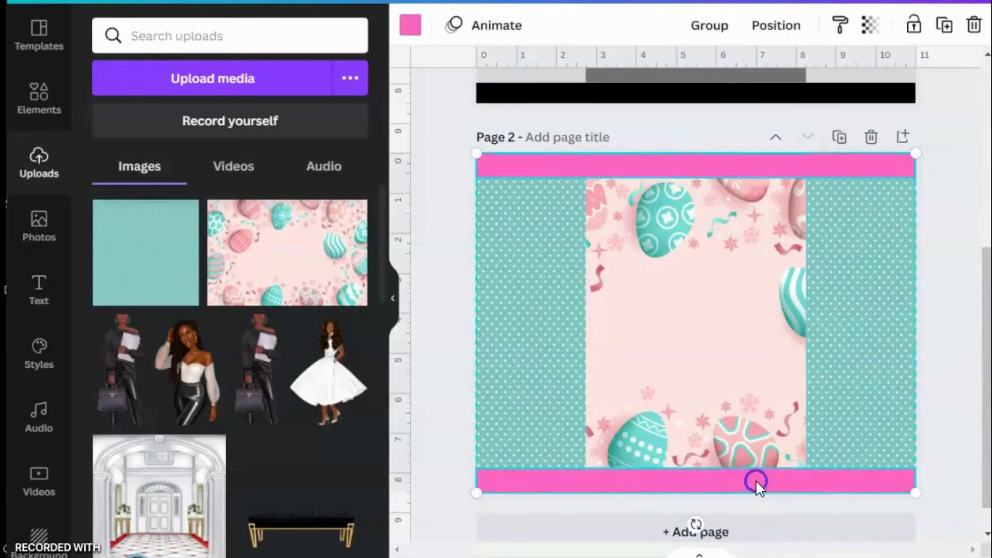
pyautogui.click(412, 24)
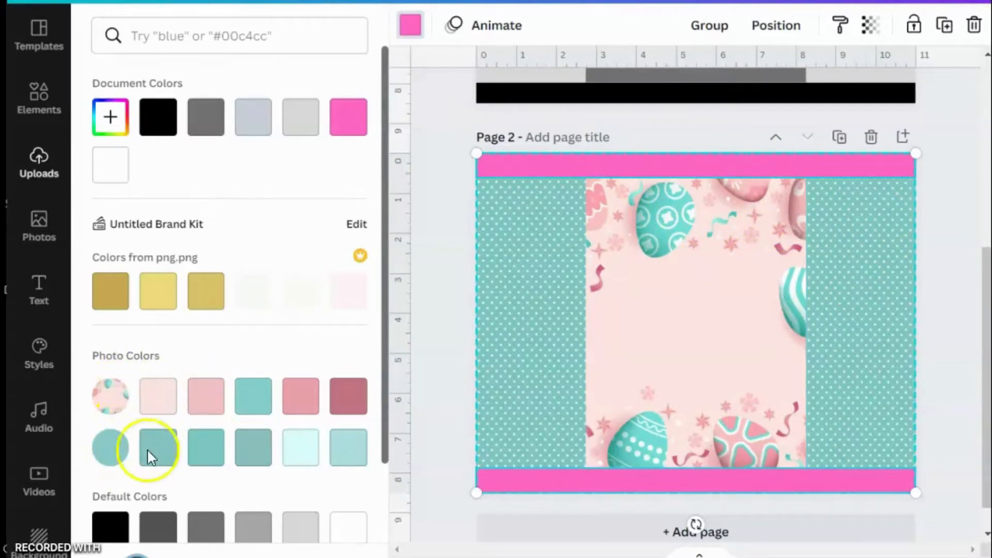
pyautogui.click(205, 401)
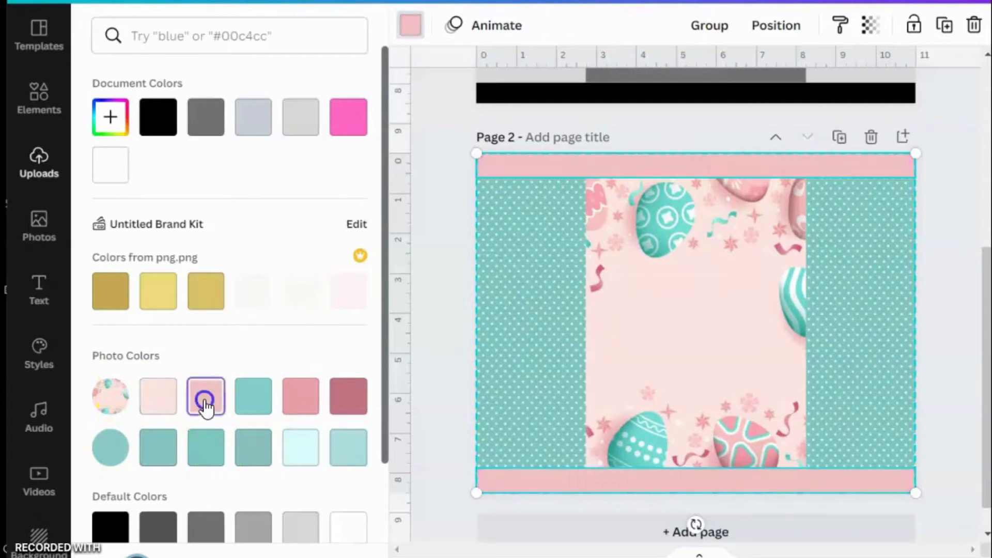
pyautogui.click(171, 406)
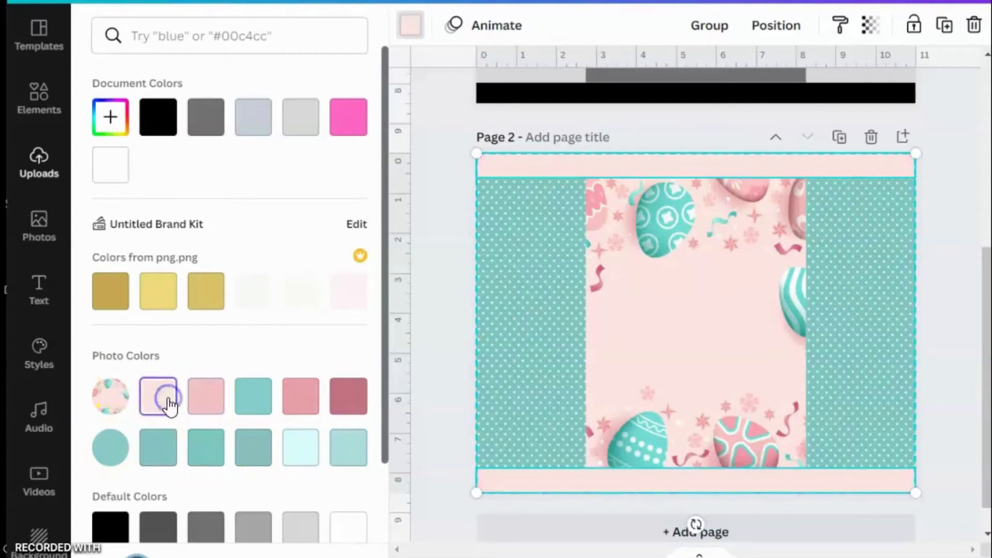
# Search the elements library for "happy easter".
pyautogui.click(434, 240)
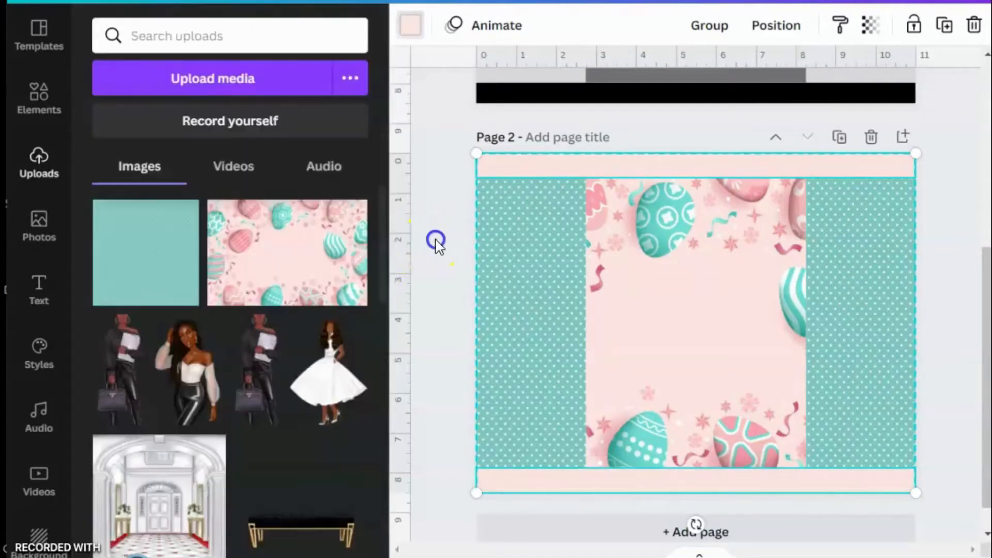
pyautogui.click(723, 127)
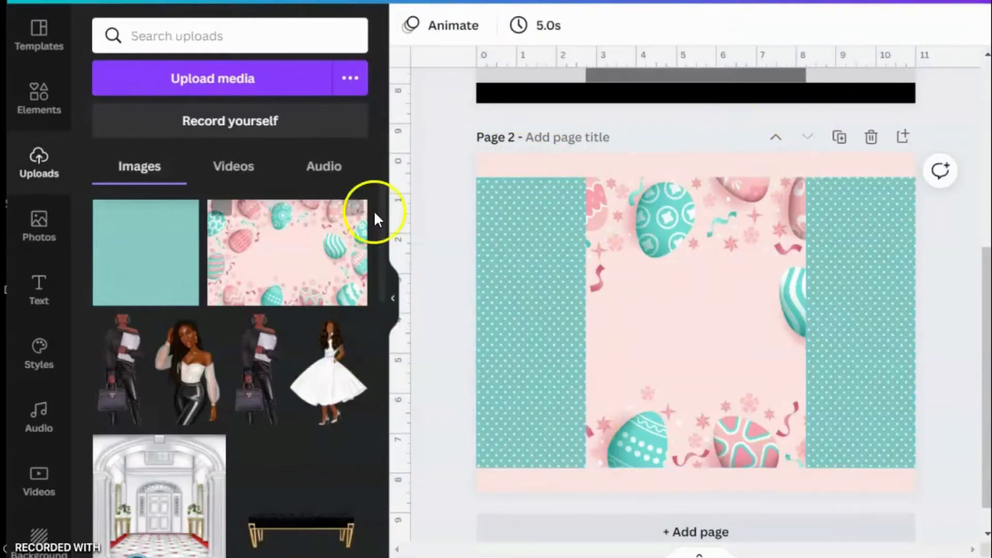
pyautogui.click(49, 109)
pyautogui.click(37, 289)
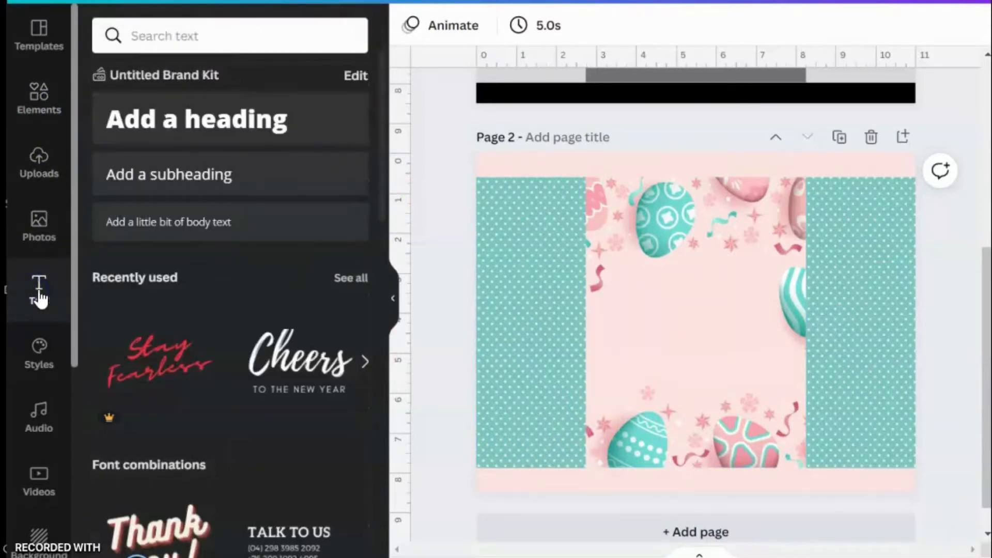
pyautogui.click(48, 109)
pyautogui.click(241, 28)
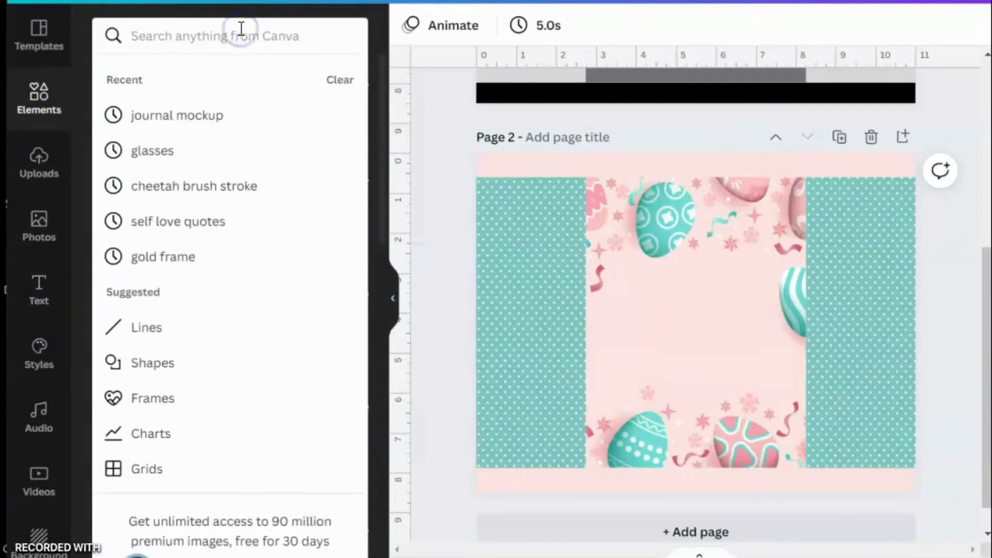
pyautogui.write('happy east')
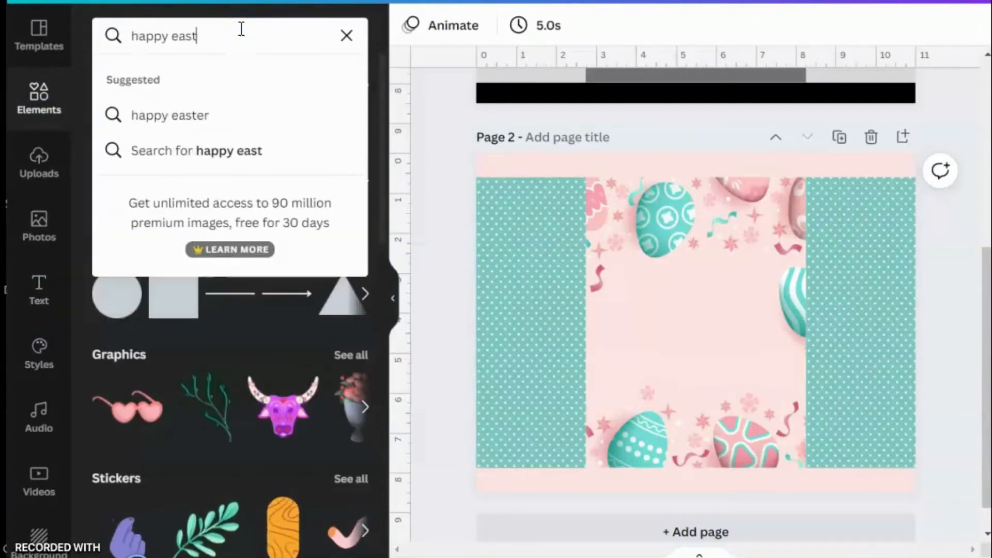
pyautogui.write('er')
pyautogui.press('Return')
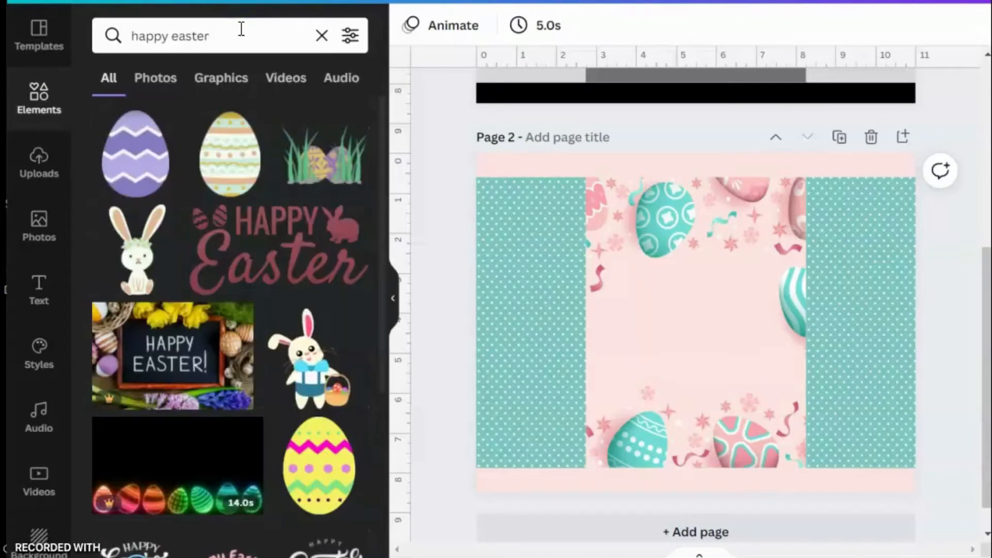
# Add the maroon Happy Easter lettering with bunny and eggs, scaled to about 5.2 wide, across the upper part of the centre panel.
pyautogui.click(268, 272)
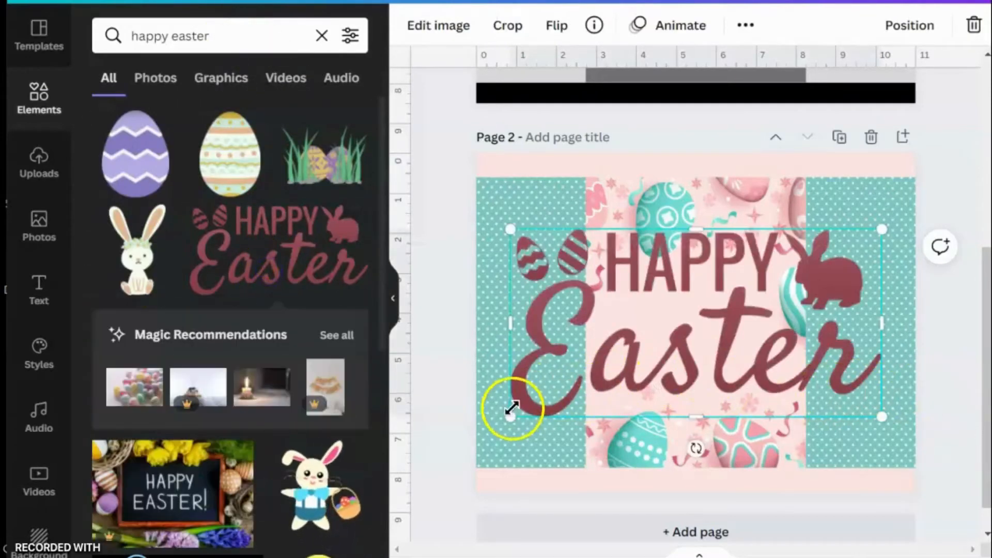
pyautogui.moveTo(511, 416); pyautogui.dragTo(670, 329)
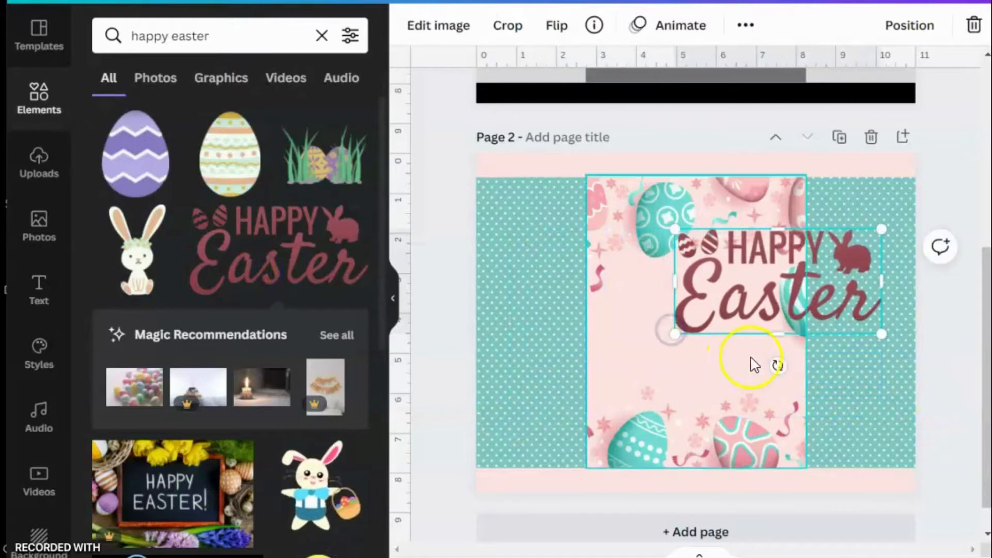
pyautogui.moveTo(740, 321); pyautogui.dragTo(656, 289)
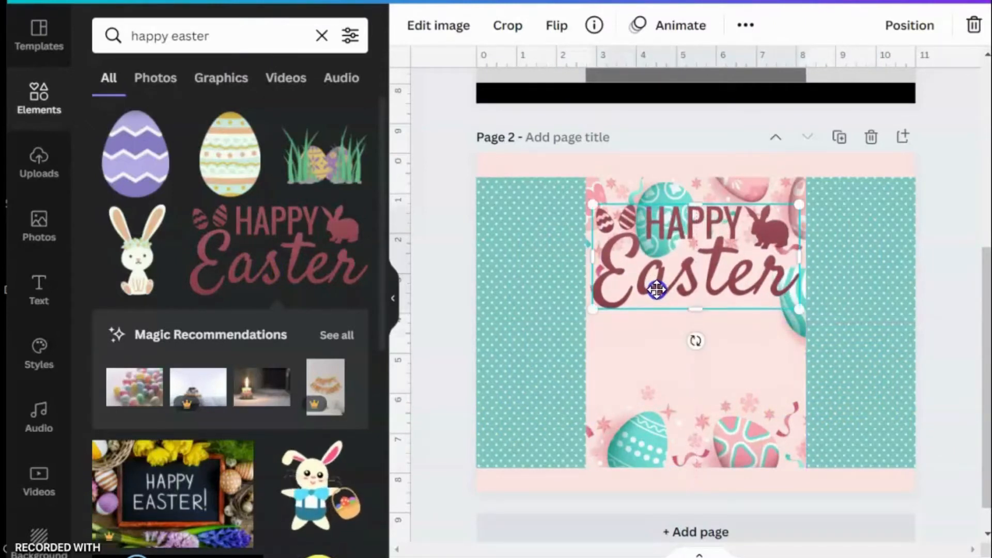
pyautogui.click(444, 246)
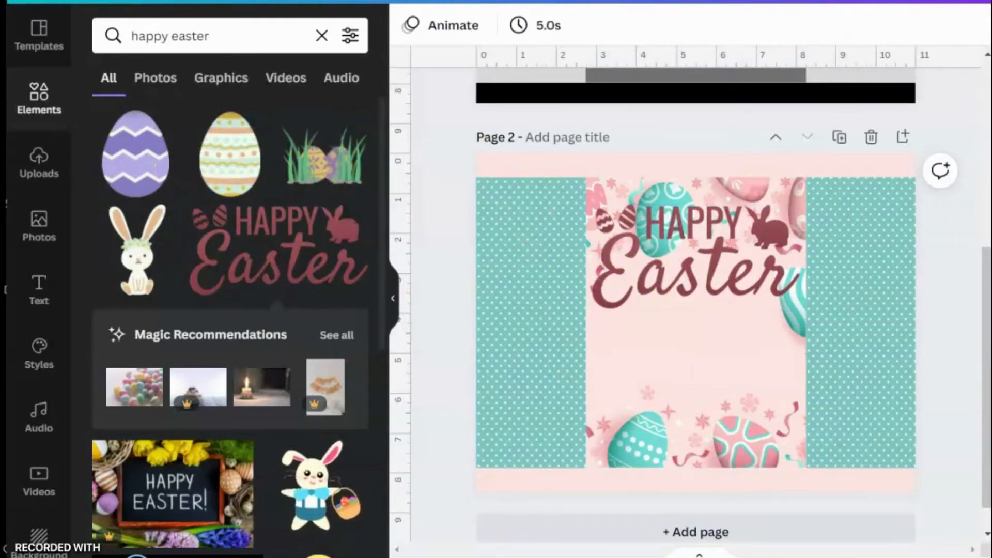
# Add the eggs-in-grass graphic, shrink it to about 2.3 wide, and fit it into the left teal panel's lower left corner.
pyautogui.click(295, 159)
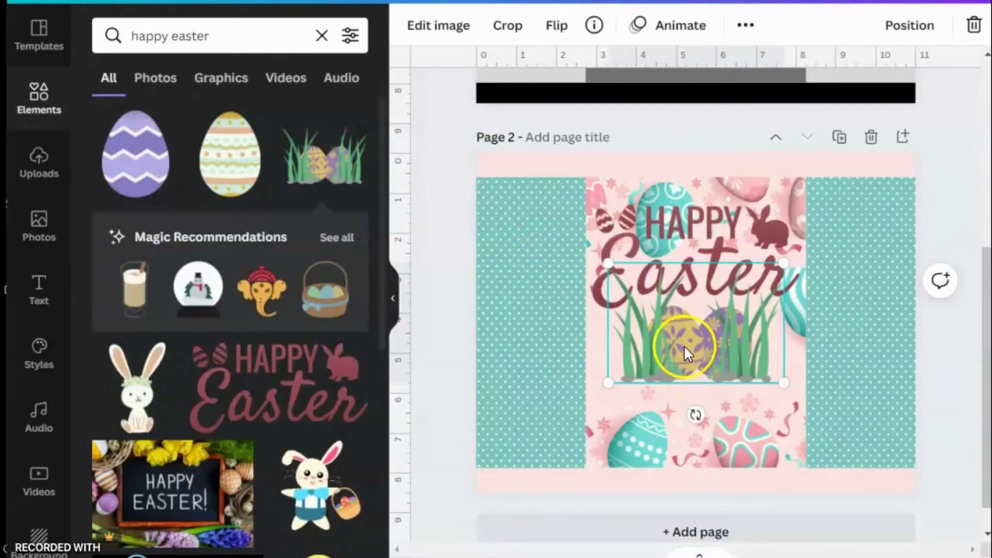
pyautogui.moveTo(685, 347); pyautogui.dragTo(547, 423)
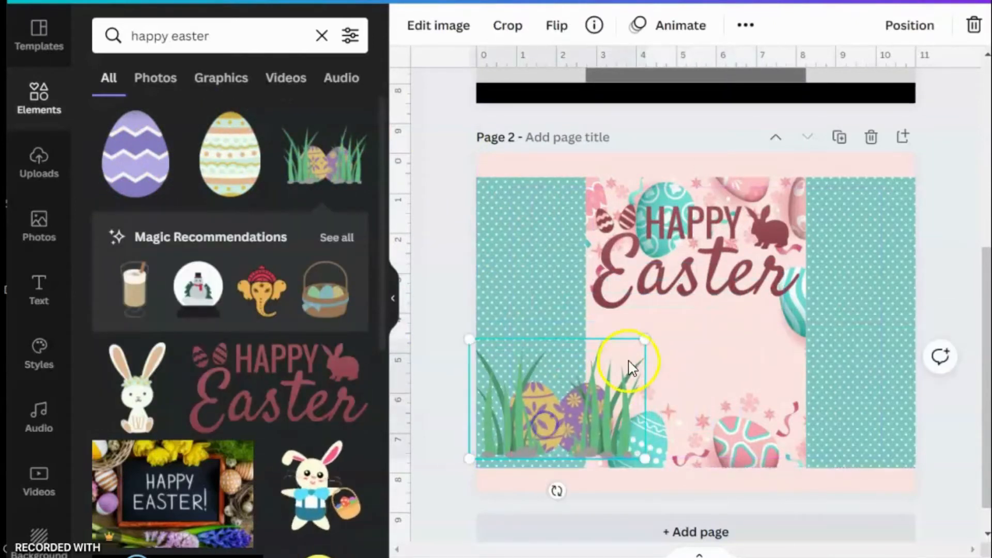
pyautogui.moveTo(641, 341); pyautogui.dragTo(551, 391)
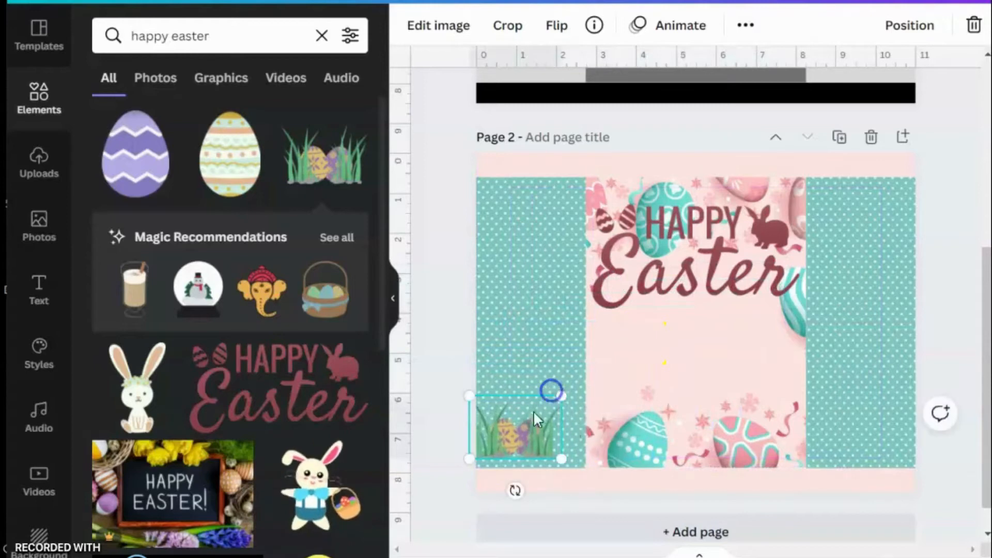
pyautogui.moveTo(505, 443); pyautogui.dragTo(512, 450)
# Look through the happy easter results for more free graphics and lettering that suit the layout.
pyautogui.scroll(-5, 173, 395)
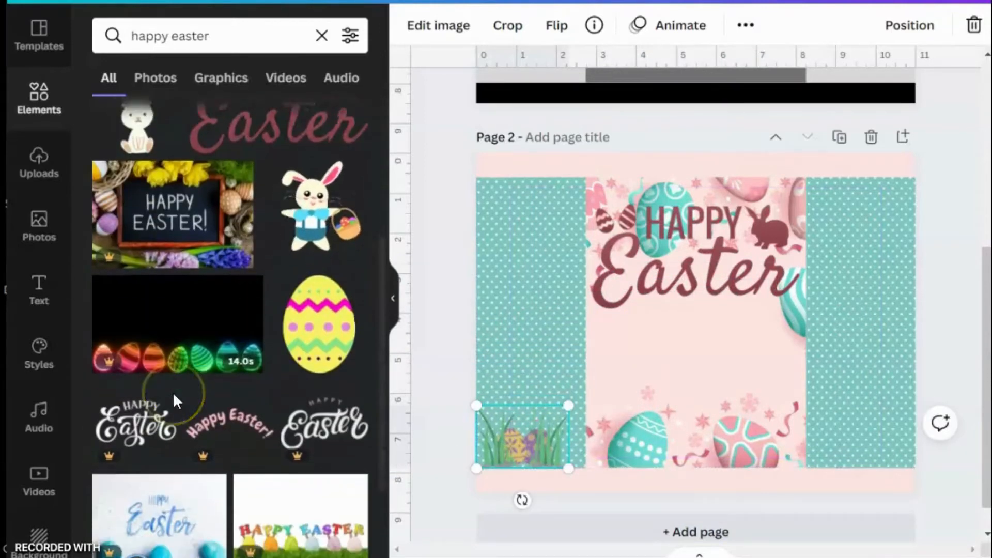
pyautogui.scroll(-1, 174, 394)
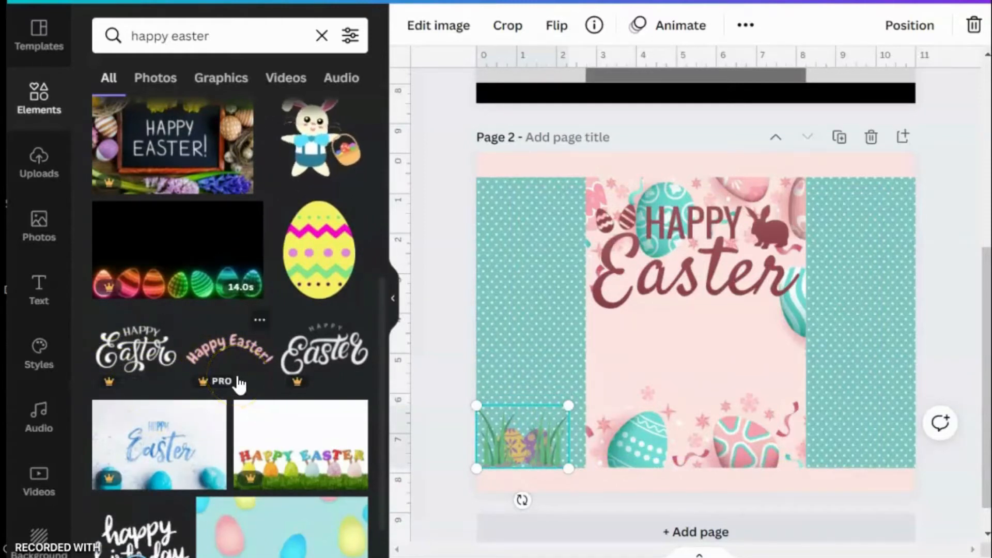
pyautogui.scroll(-1, 239, 384)
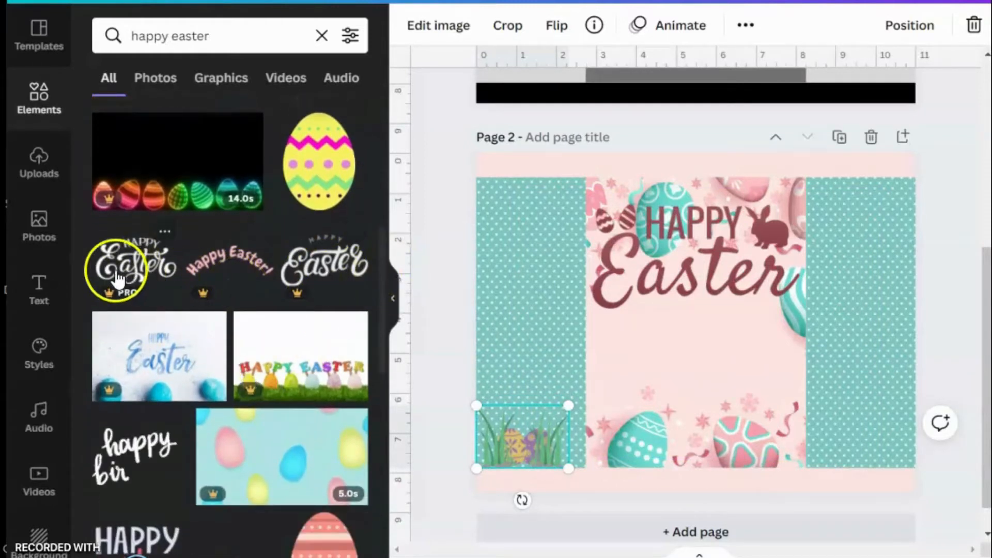
pyautogui.scroll(-1, 144, 333)
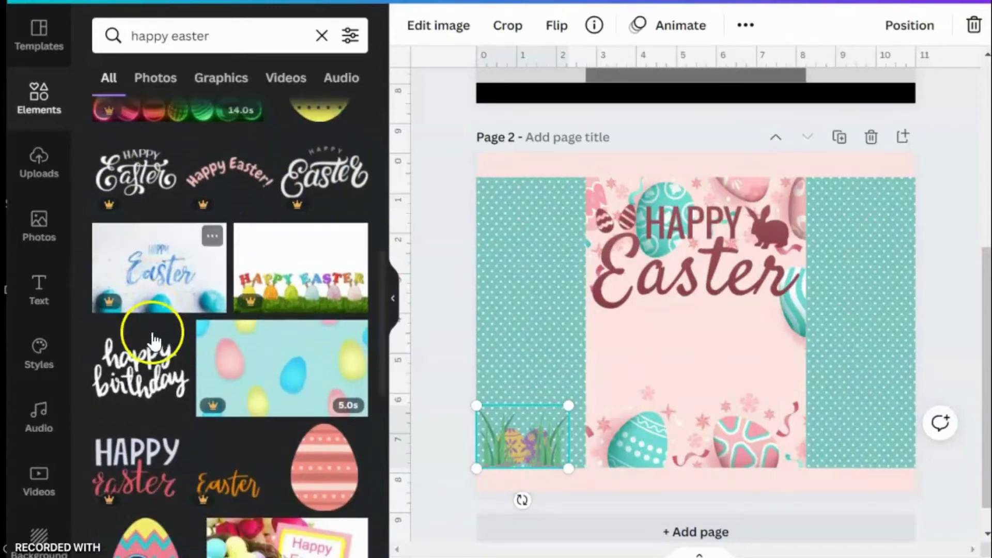
pyautogui.scroll(-2, 190, 320)
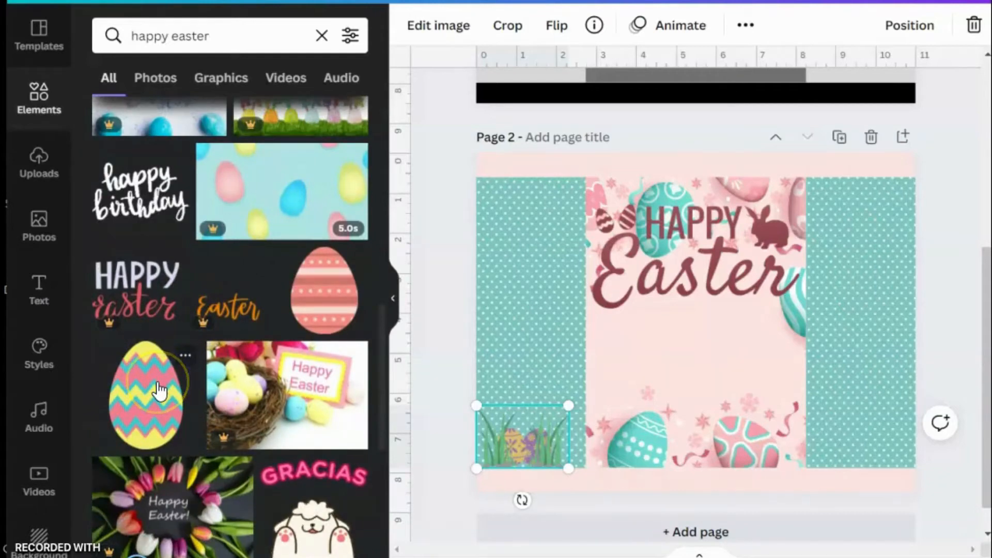
pyautogui.scroll(-2, 155, 377)
pyautogui.scroll(-3, 158, 391)
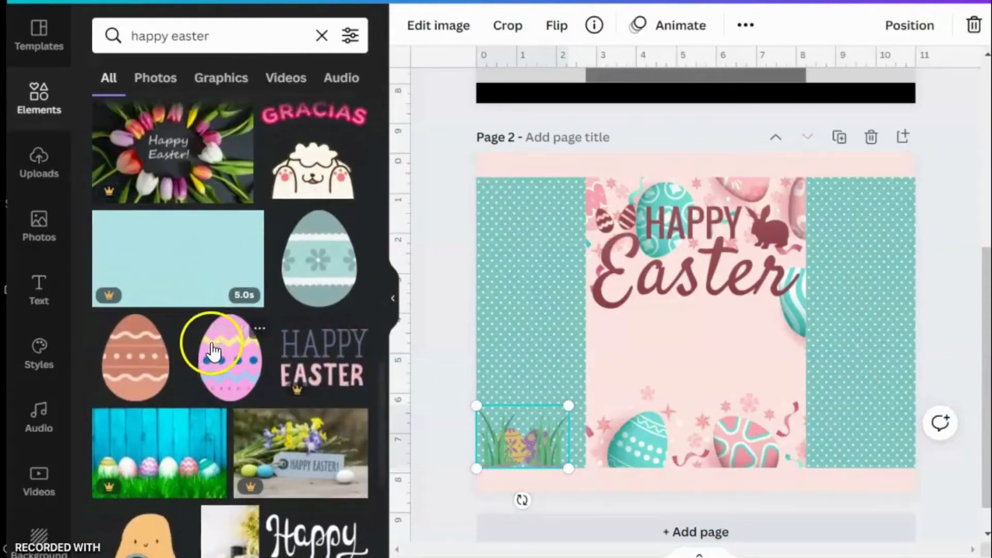
pyautogui.scroll(-3, 215, 351)
pyautogui.scroll(-3, 195, 348)
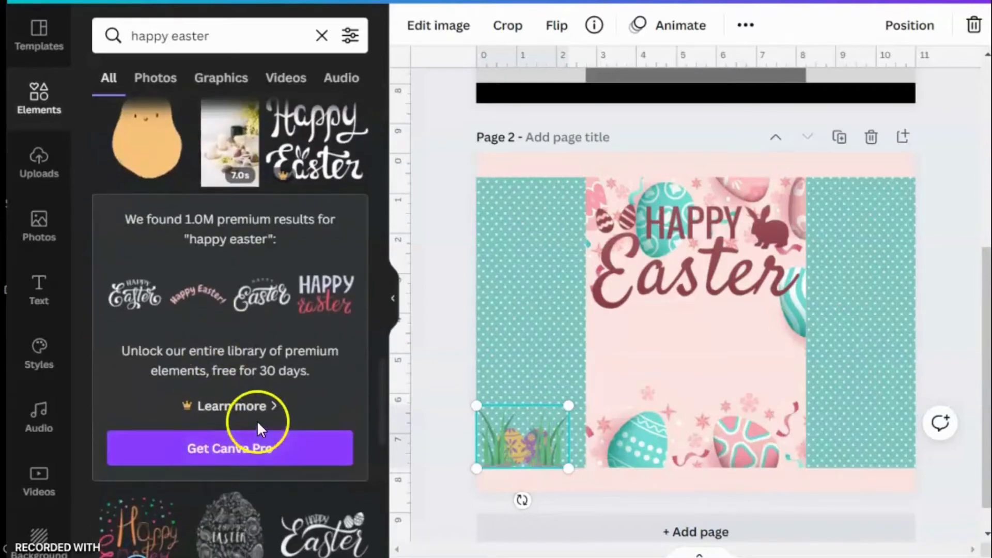
pyautogui.scroll(-4, 248, 429)
pyautogui.scroll(2, 264, 434)
pyautogui.scroll(-5, 264, 436)
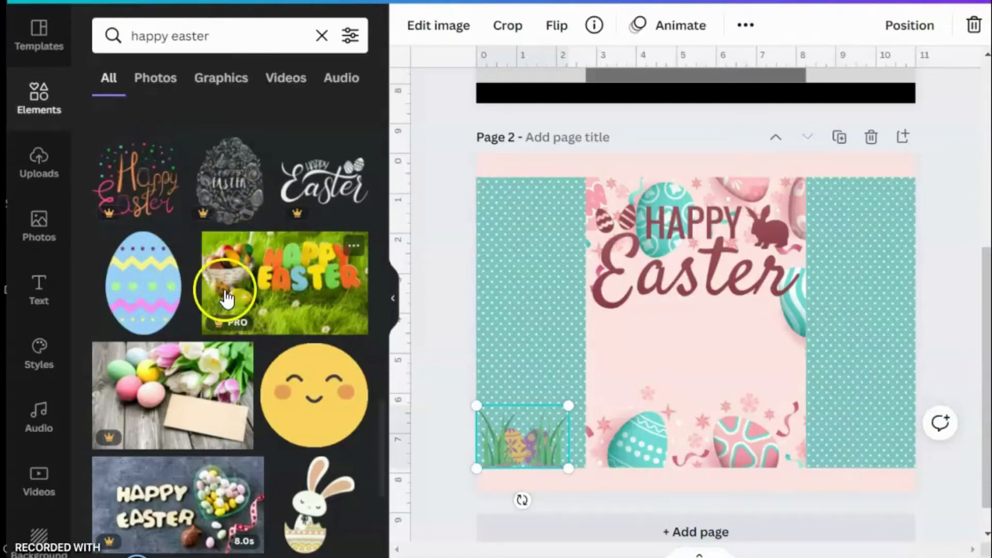
# Try the multicoloured Happy Easter lettering on the centre panel and delete it.
pyautogui.click(132, 168)
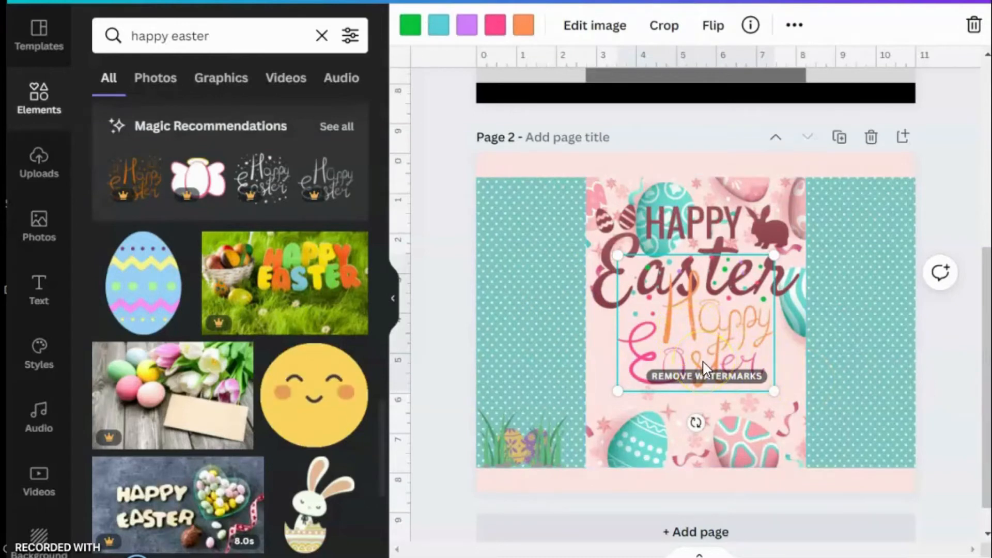
pyautogui.press('Delete')
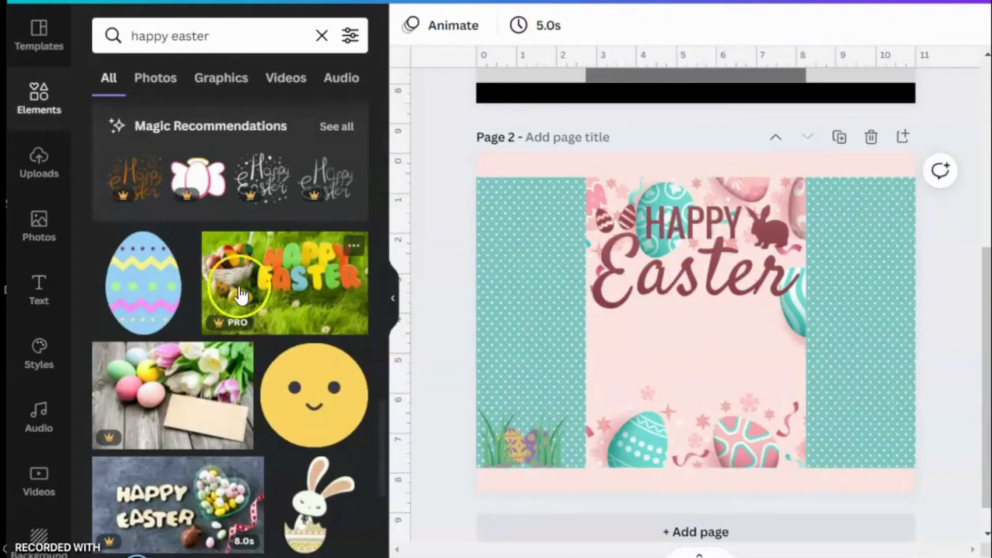
# Add the bunny-in-eggshell graphic and place it in the lower left part of the centre panel, below the lettering.
pyautogui.scroll(-5, 234, 271)
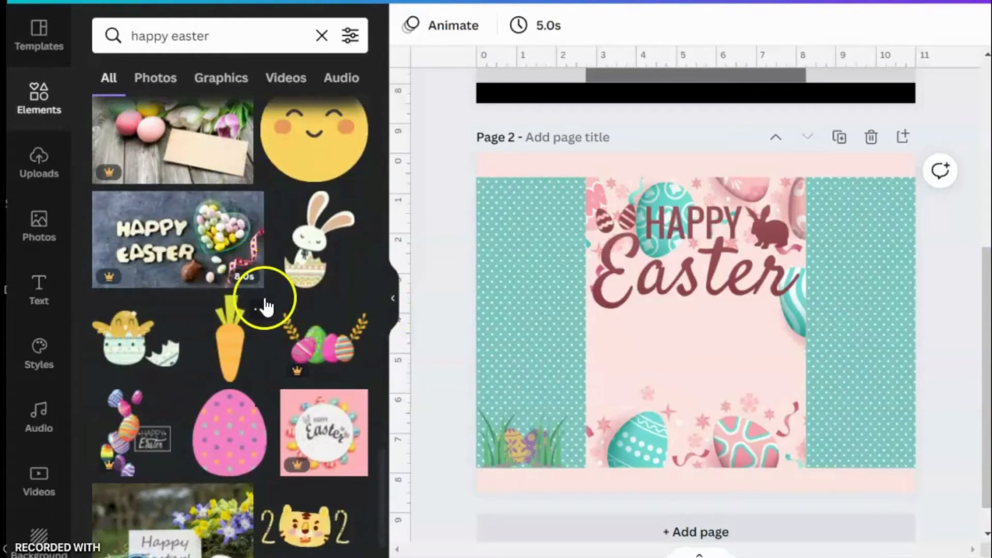
pyautogui.click(303, 271)
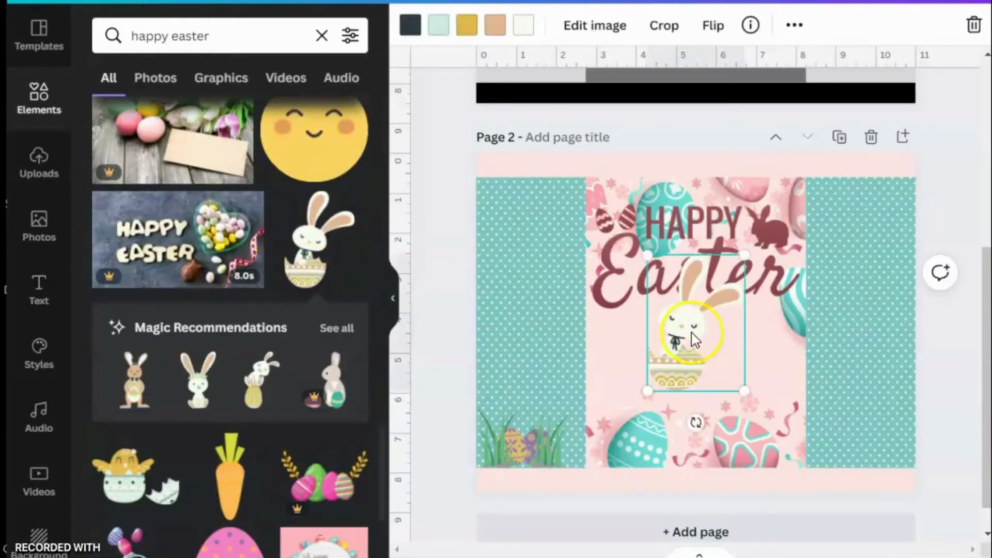
pyautogui.moveTo(695, 339); pyautogui.dragTo(635, 380)
# Examine further Easter results for decorations to accompany the bunny.
pyautogui.scroll(-5, 222, 351)
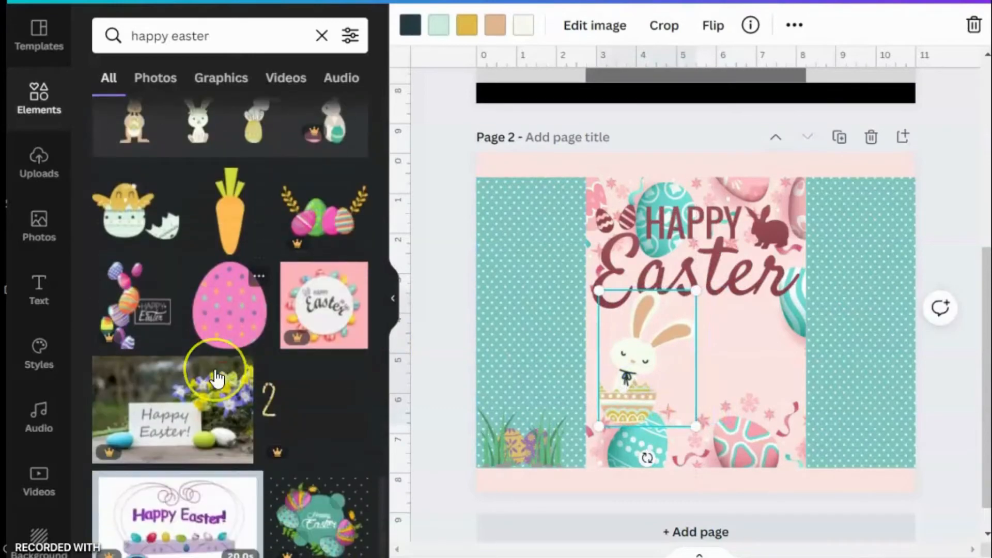
pyautogui.scroll(-2, 217, 379)
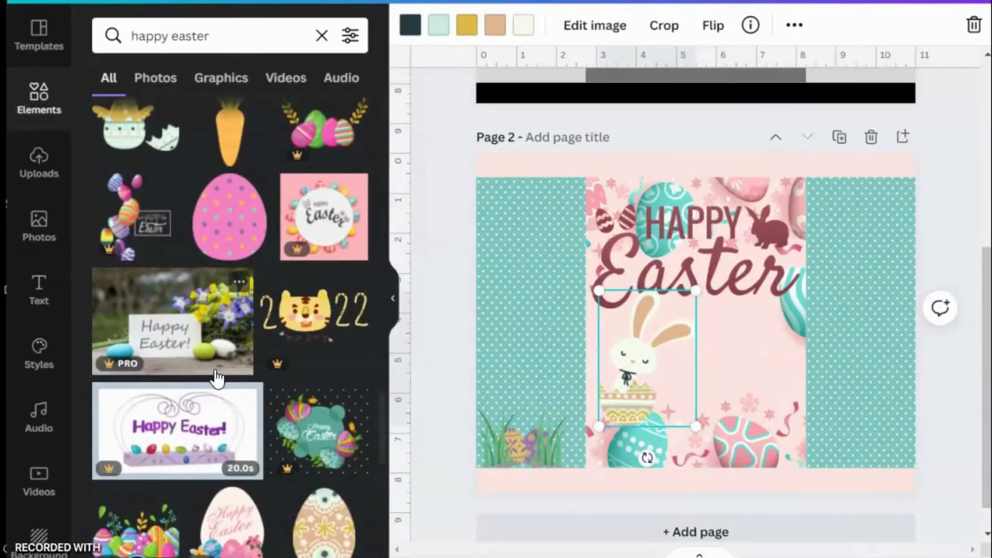
pyautogui.scroll(-5, 217, 378)
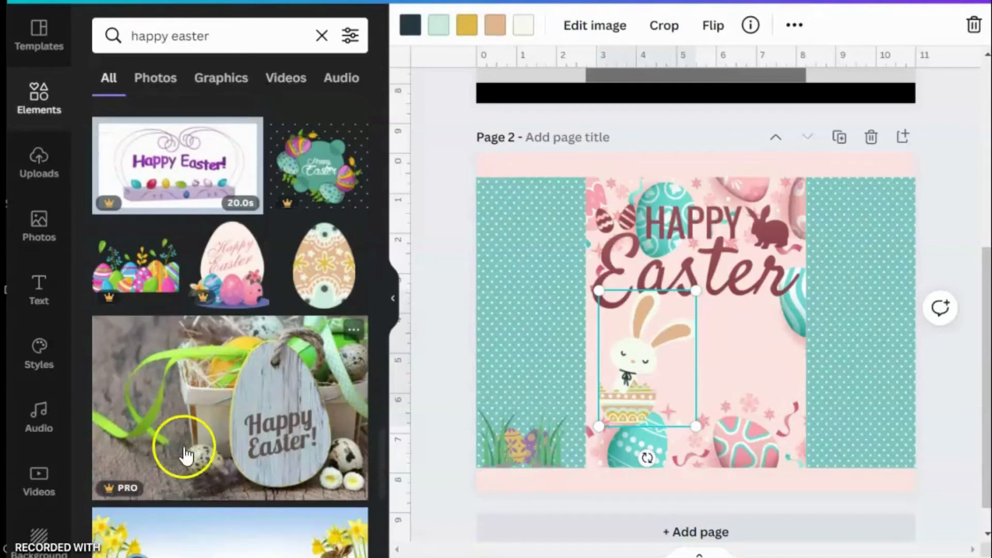
pyautogui.scroll(-7, 187, 413)
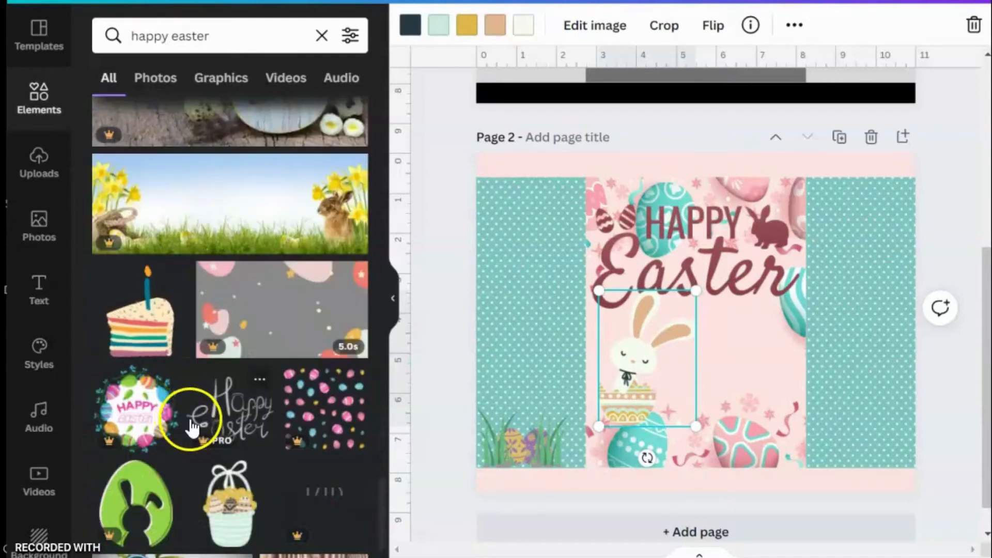
pyautogui.scroll(-5, 190, 421)
pyautogui.scroll(-1, 191, 429)
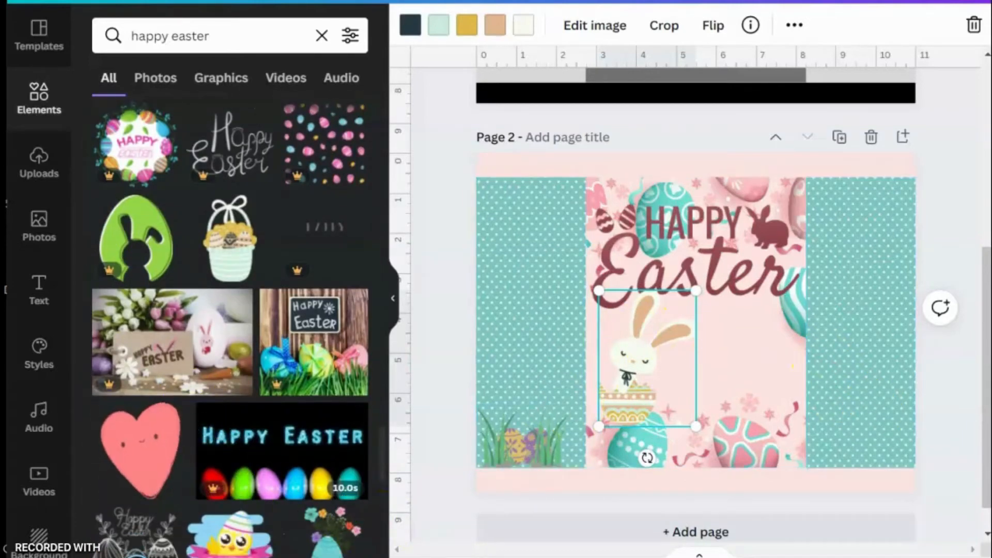
# Switch to File Explorer and look through the Easter Doodle Letters images in the CF Easter downloads folder.
pyautogui.hotkey('alt', 'Tab')
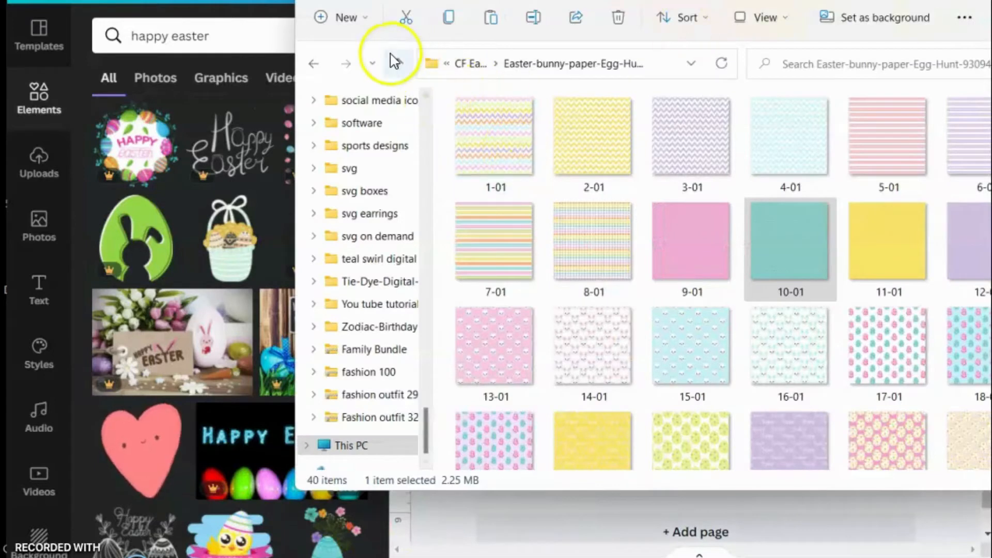
pyautogui.click(396, 63)
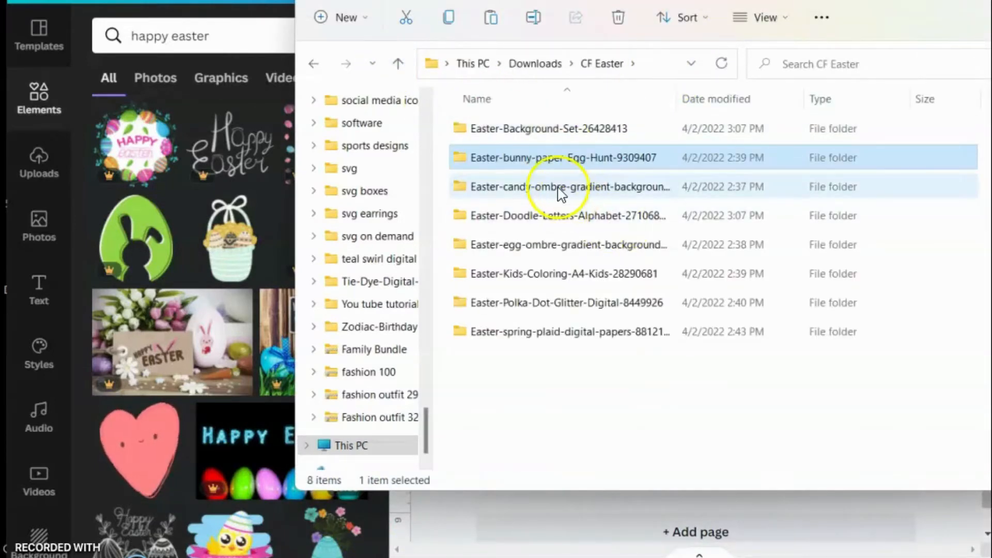
pyautogui.doubleClick(563, 221)
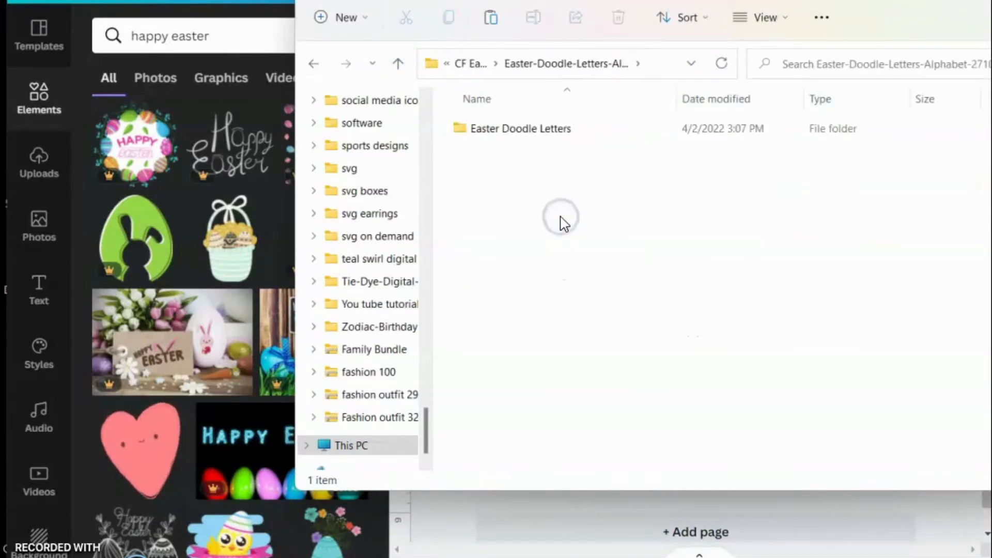
pyautogui.doubleClick(542, 133)
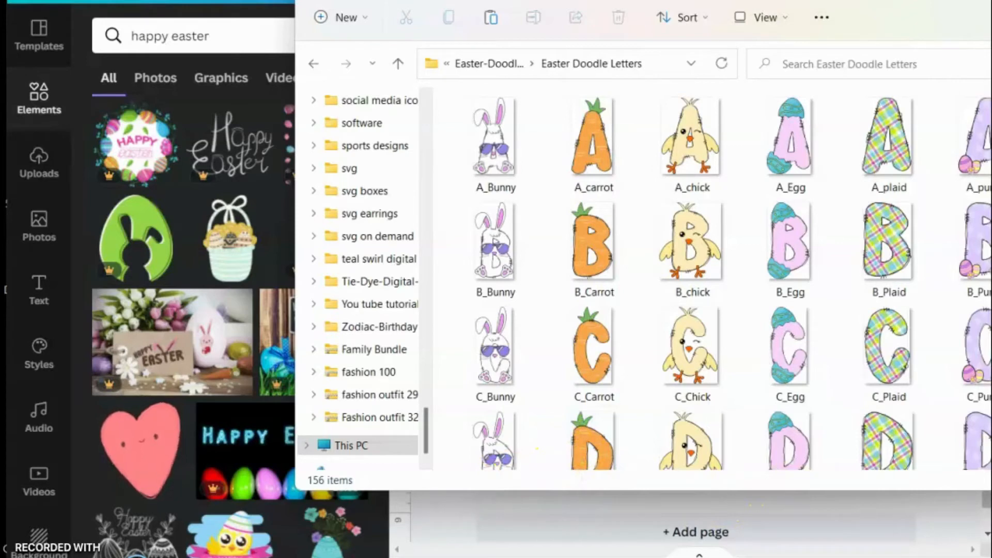
pyautogui.scroll(-5, 873, 261)
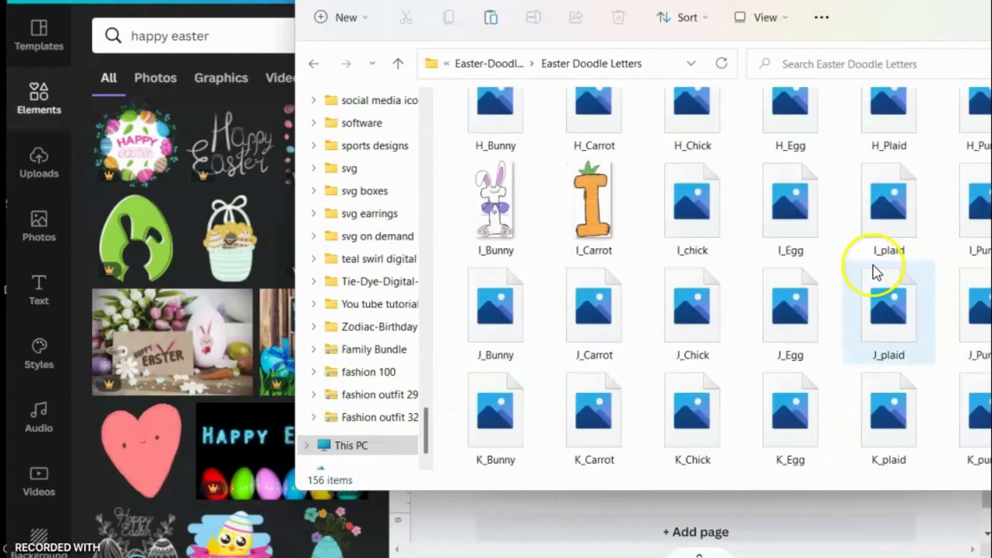
pyautogui.scroll(-4, 602, 270)
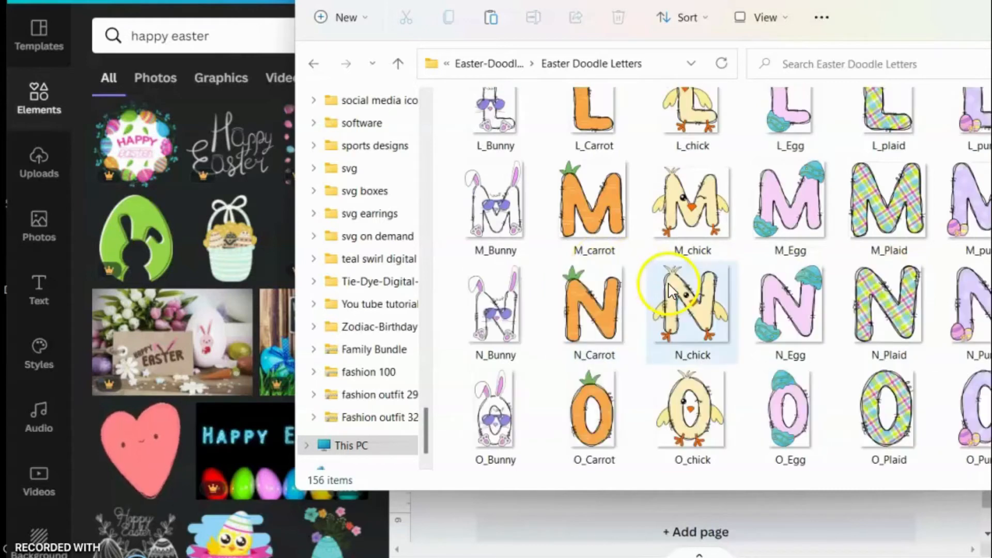
pyautogui.scroll(-5, 669, 289)
pyautogui.scroll(7, 672, 294)
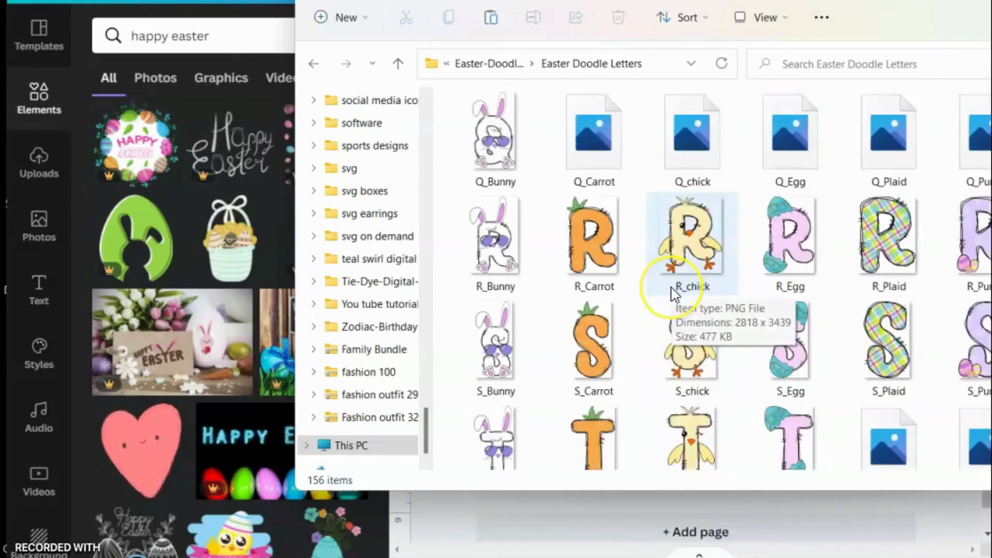
pyautogui.scroll(7, 674, 294)
pyautogui.click(433, 99)
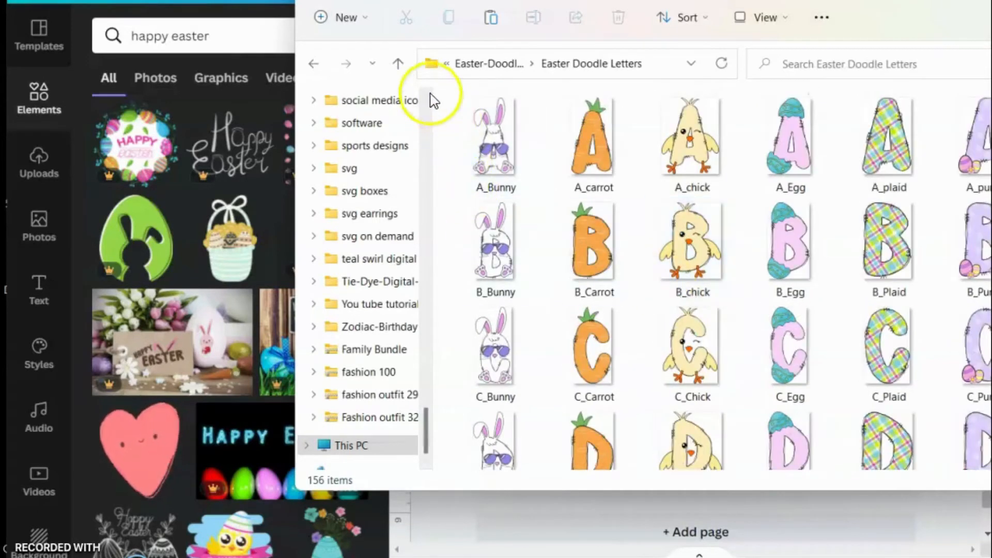
# Upload the kids and easter_coloring_07 image from the Easter-Kids-Coloring-A4-Kids folder into Canva.
pyautogui.click(398, 64)
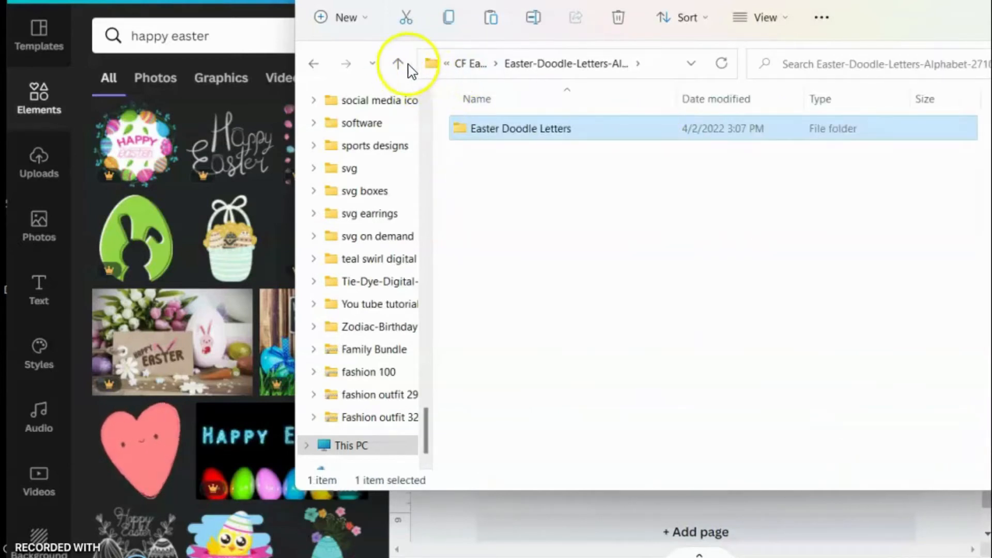
pyautogui.click(399, 64)
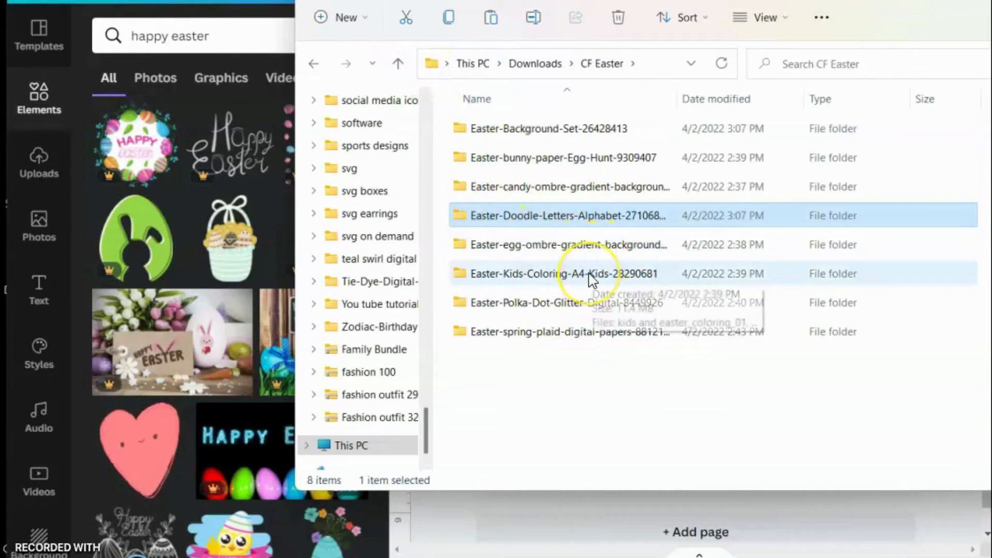
pyautogui.doubleClick(593, 279)
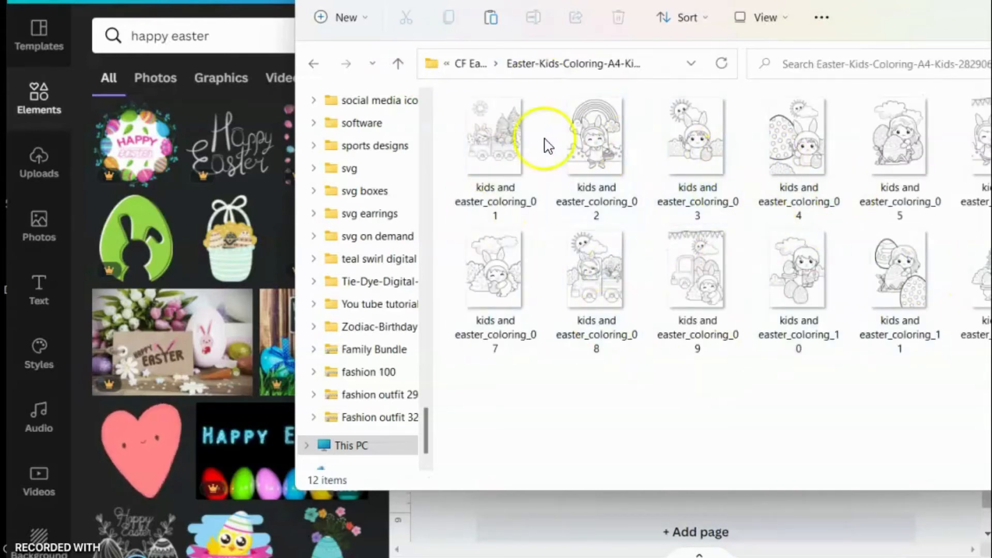
pyautogui.moveTo(684, 145)
pyautogui.mouseDown()
pyautogui.moveTo(402, 179)
pyautogui.moveTo(704, 195)
pyautogui.moveTo(684, 126)
pyautogui.mouseUp()
pyautogui.moveTo(456, 288); pyautogui.dragTo(228, 180)
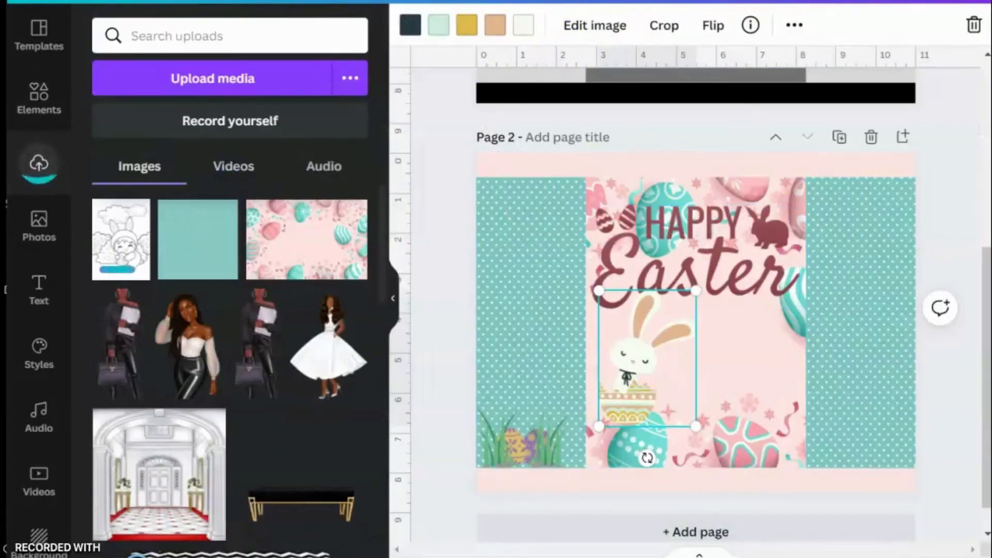
# Upload Easter Polka Dot Glitter Background (1) and (7) from the Easter Polka Dot Glitter Background folder into Canva.
pyautogui.hotkey('alt', 'Tab')
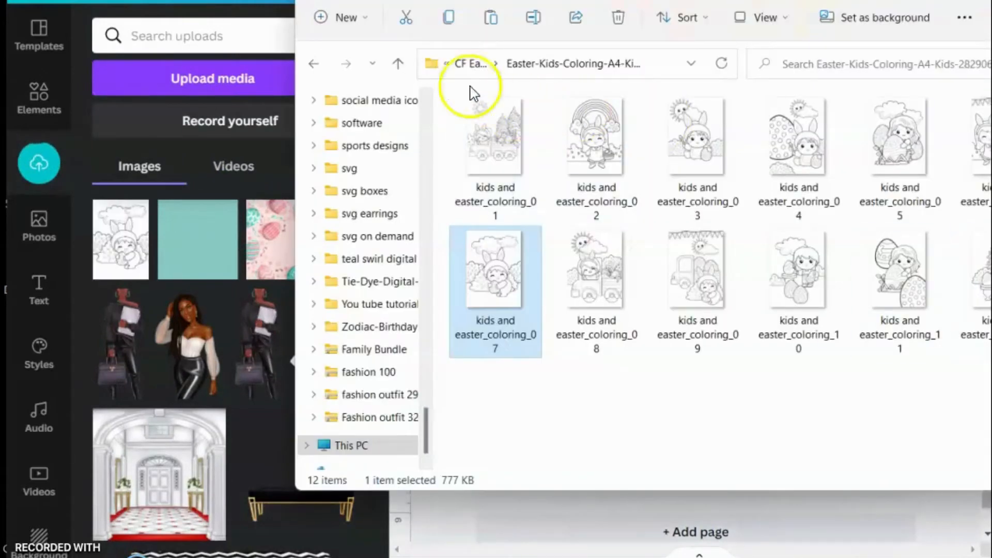
pyautogui.click(397, 65)
pyautogui.doubleClick(688, 305)
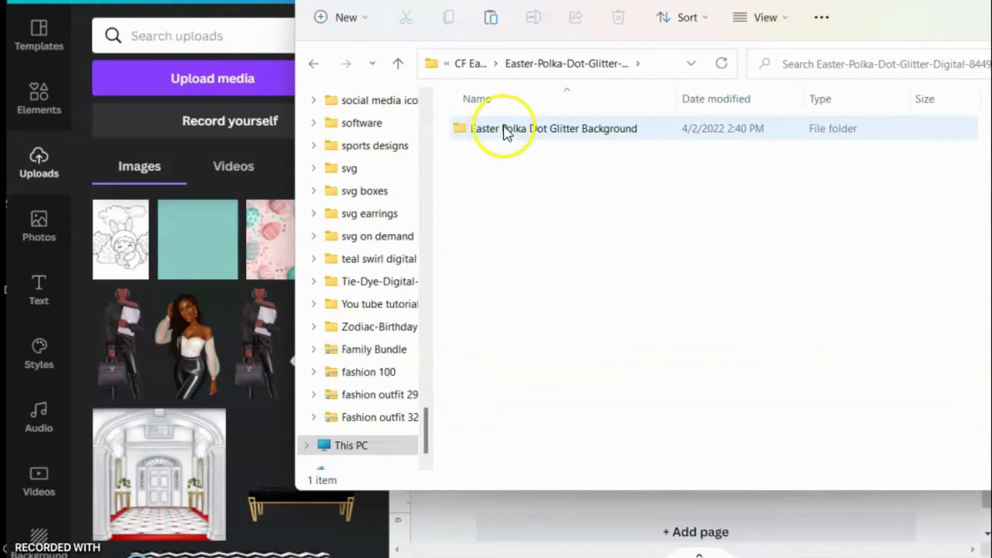
pyautogui.doubleClick(504, 128)
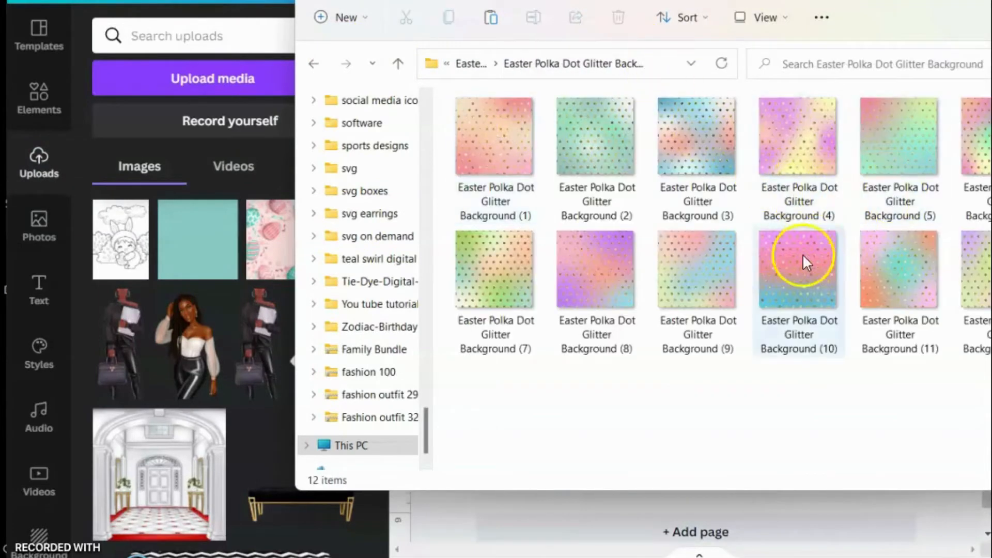
pyautogui.moveTo(766, 1); pyautogui.dragTo(990, 23)
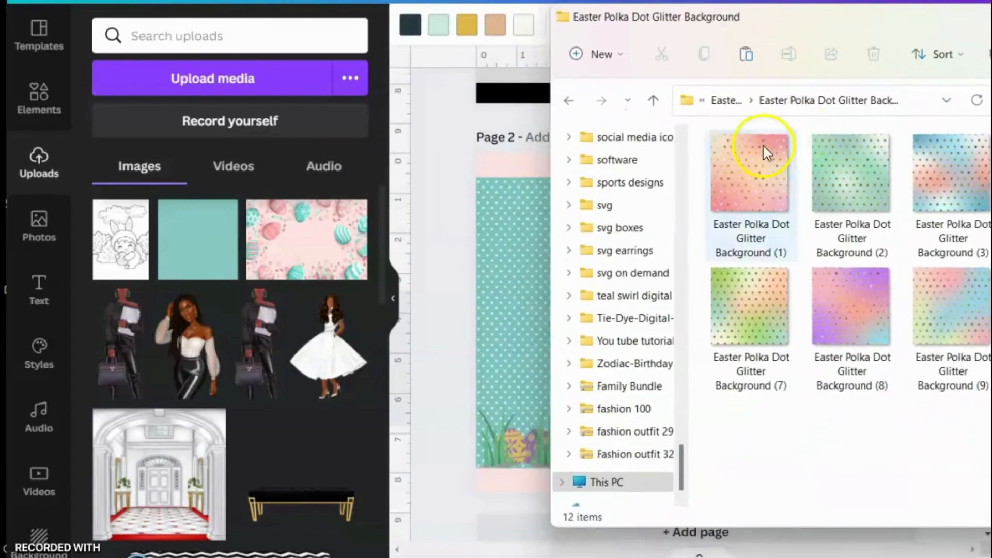
pyautogui.moveTo(742, 157); pyautogui.dragTo(279, 196)
pyautogui.click(989, 439)
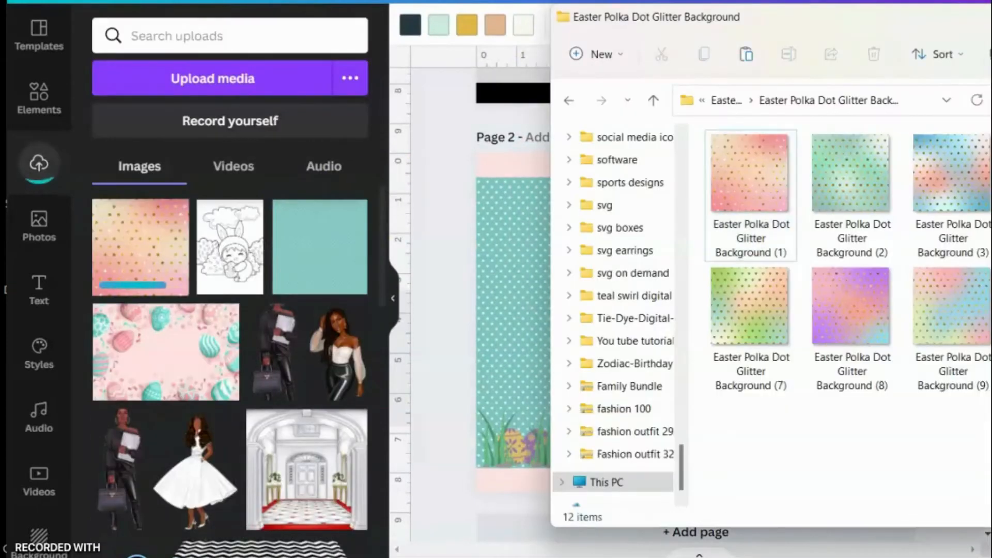
pyautogui.moveTo(729, 299); pyautogui.dragTo(333, 294)
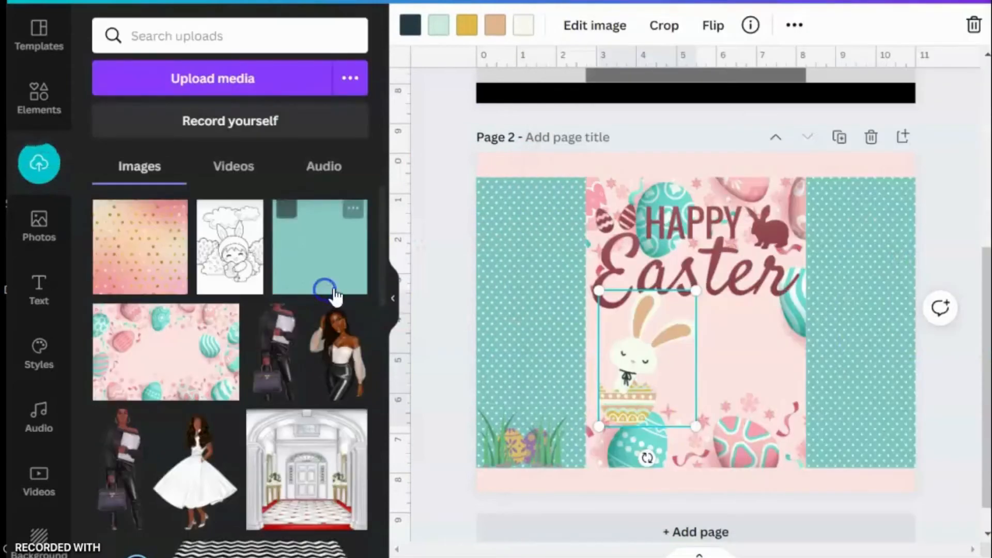
# Look through the papers in the Easter-spring-plaid-digital-papers folder in File Explorer.
pyautogui.click(990, 439)
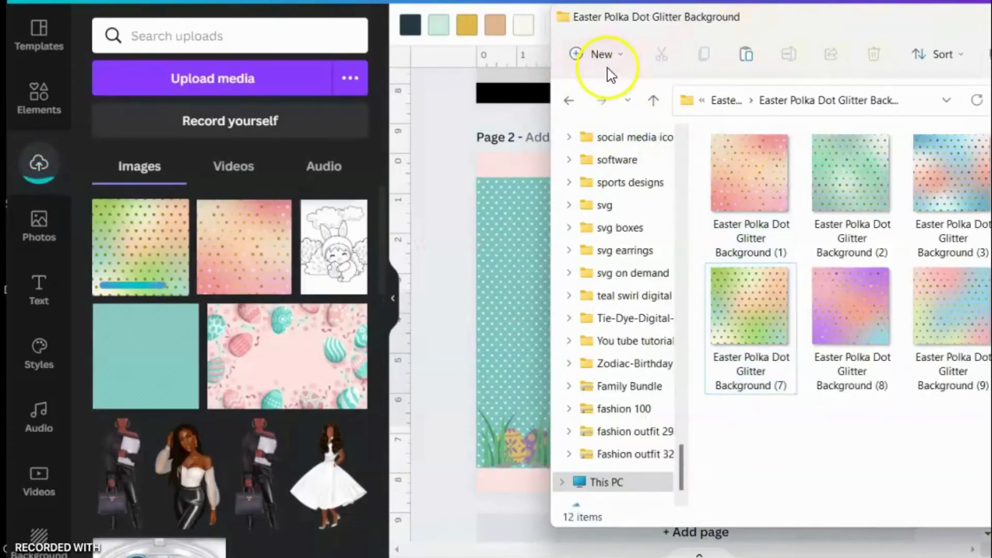
pyautogui.click(654, 102)
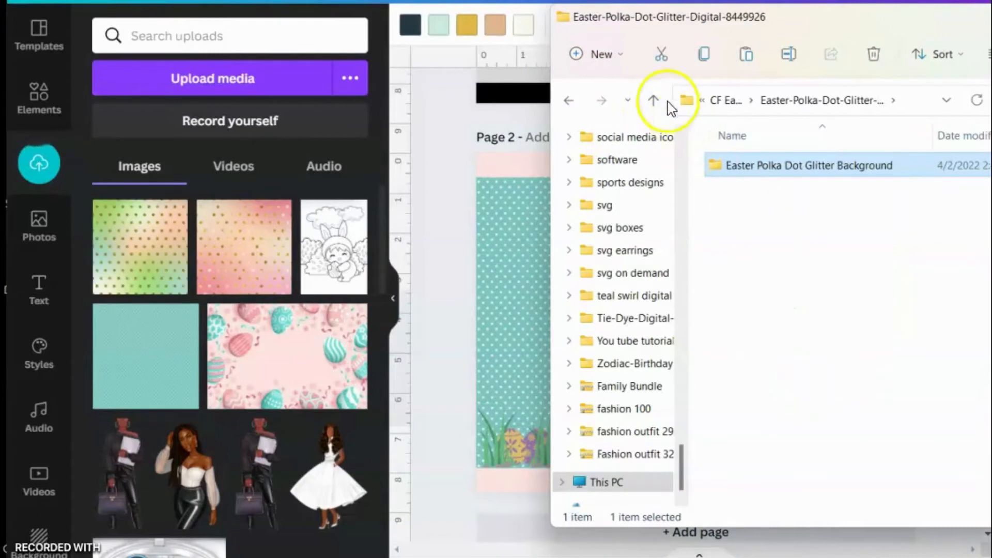
pyautogui.click(653, 101)
pyautogui.doubleClick(788, 367)
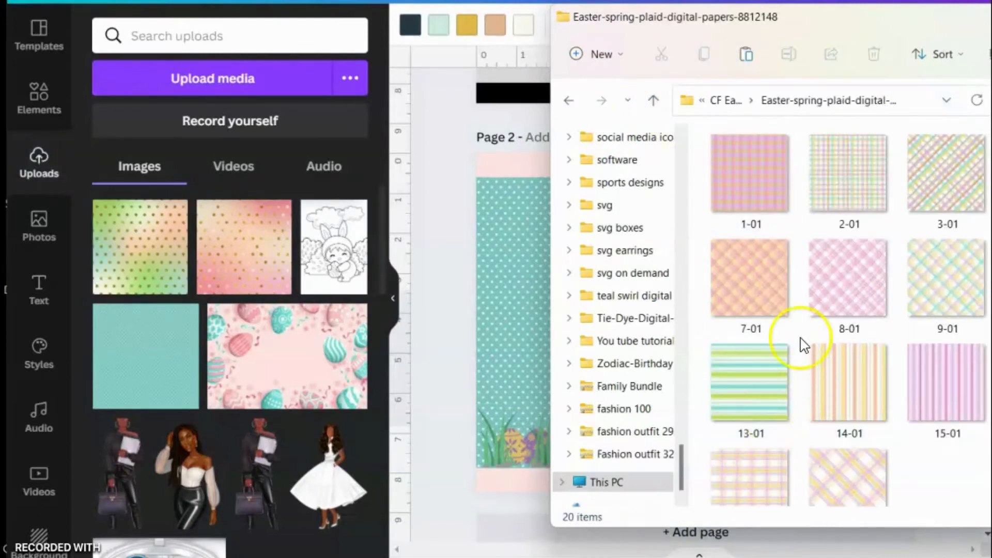
pyautogui.scroll(-1, 804, 344)
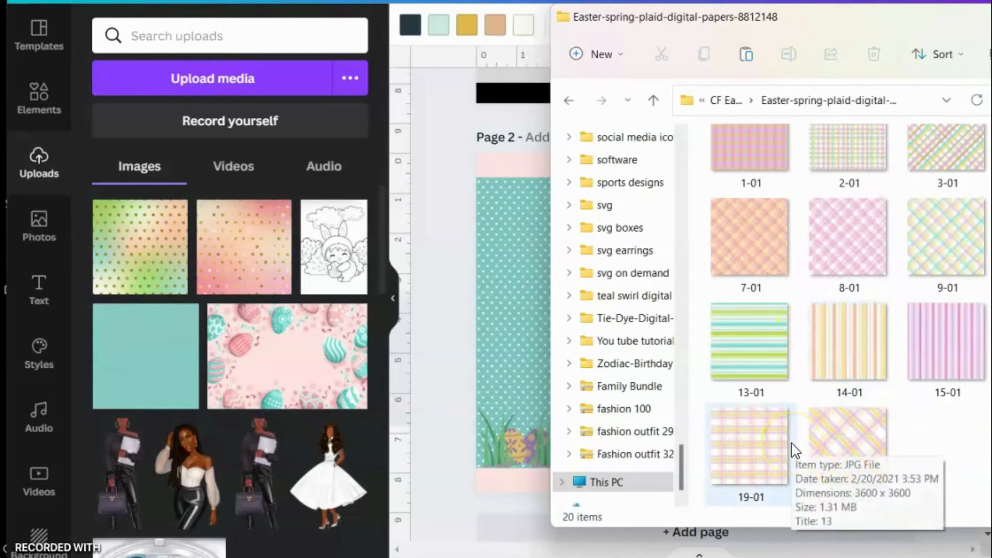
# Back in Canva, try the pink gold-dot glitter background over the left teal side panel and delete it.
pyautogui.hotkey('alt', 'Tab')
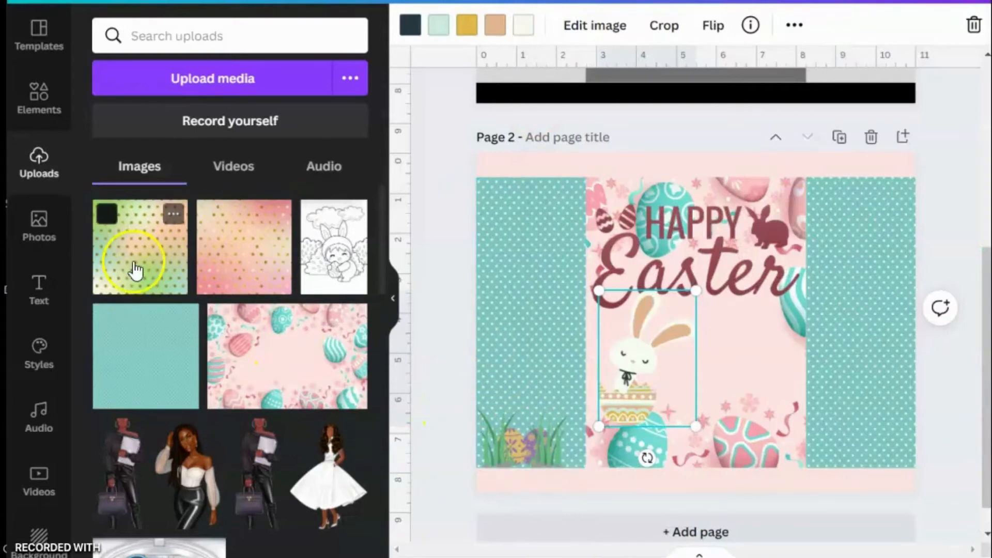
pyautogui.click(232, 265)
pyautogui.moveTo(693, 387); pyautogui.dragTo(597, 351)
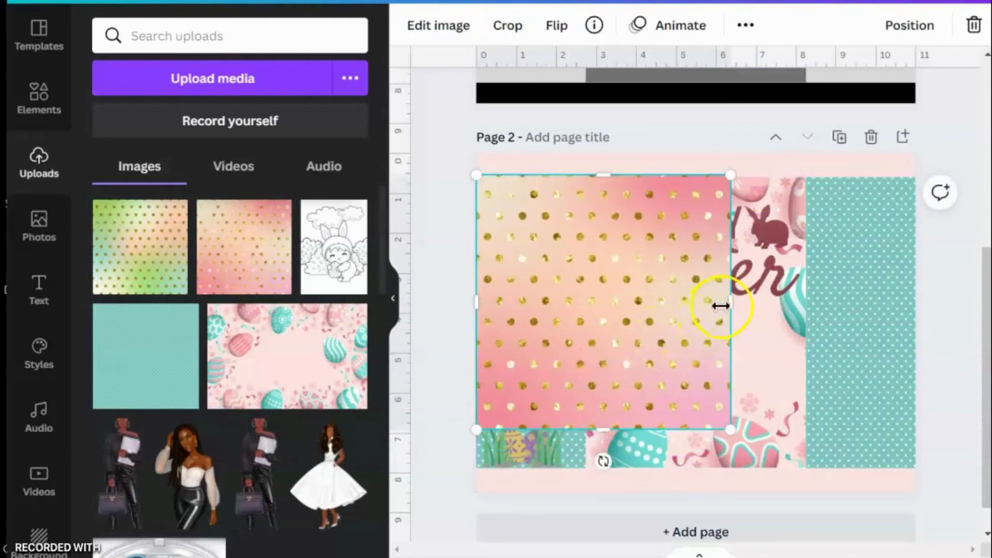
pyautogui.moveTo(720, 306); pyautogui.dragTo(585, 310)
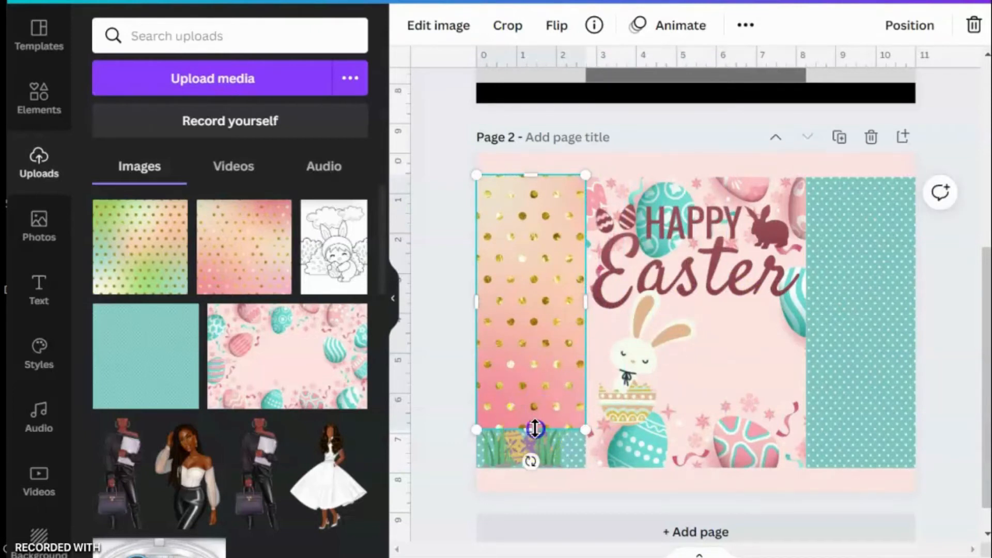
pyautogui.moveTo(535, 428); pyautogui.dragTo(526, 479)
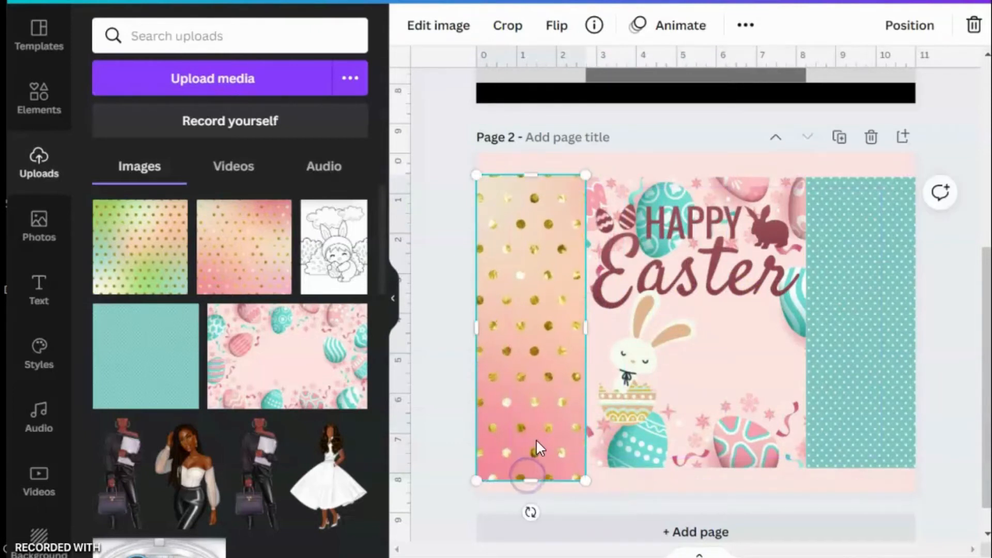
pyautogui.press('Delete')
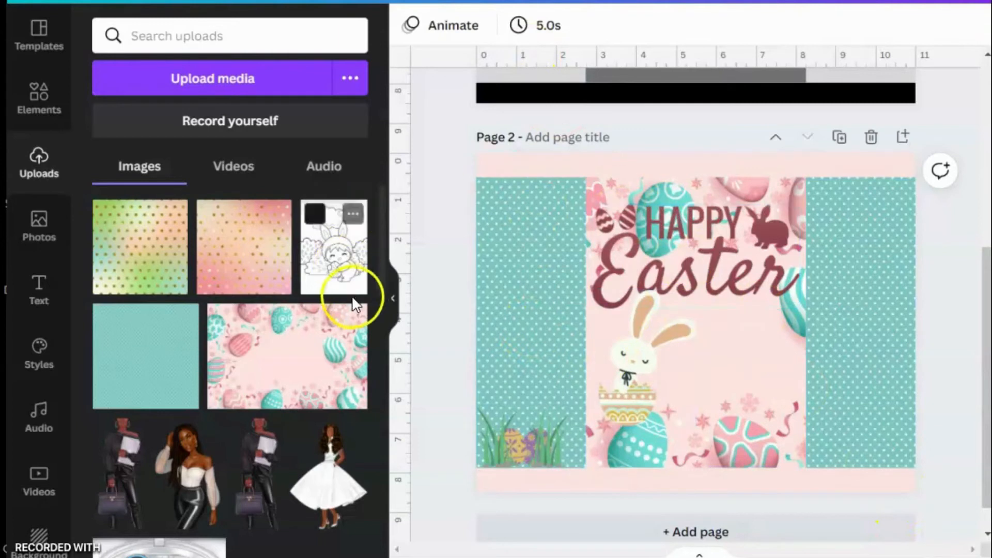
# Add the bunny colouring page to page 2 and shrink it to the width of the right teal panel, placed in its upper half.
pyautogui.click(362, 253)
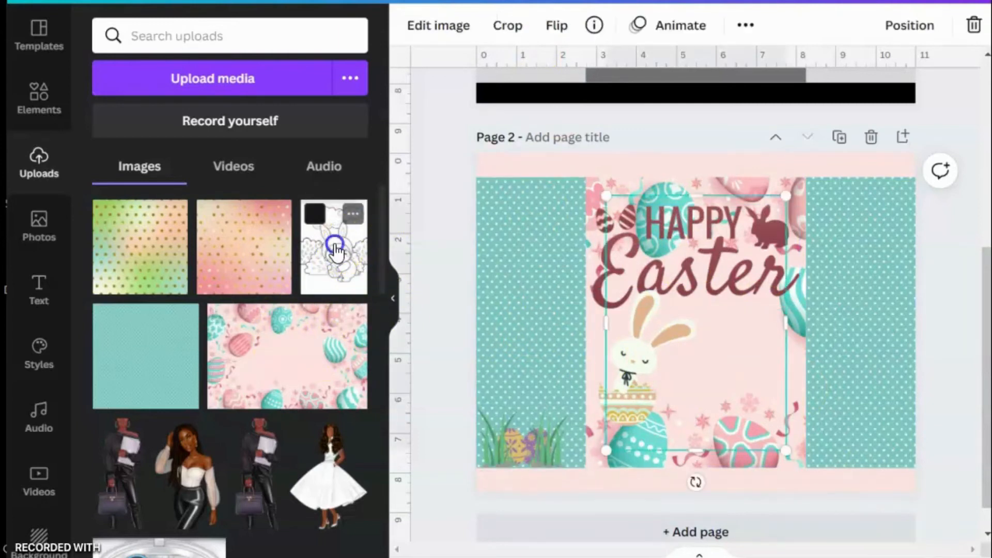
pyautogui.moveTo(789, 201); pyautogui.dragTo(680, 279)
pyautogui.moveTo(680, 382); pyautogui.dragTo(648, 348)
pyautogui.moveTo(703, 431); pyautogui.dragTo(817, 458)
pyautogui.moveTo(691, 395); pyautogui.dragTo(869, 381)
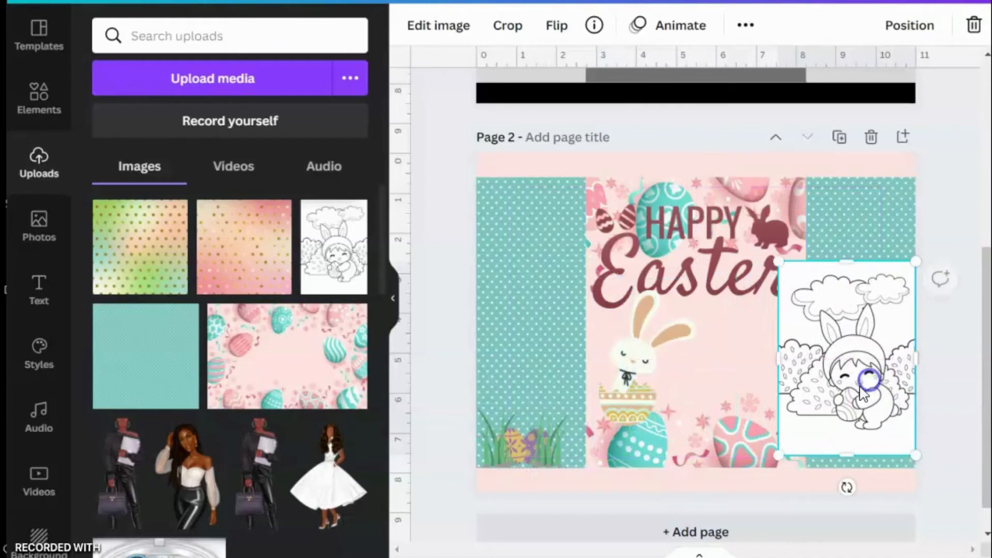
pyautogui.moveTo(770, 455); pyautogui.dragTo(842, 348)
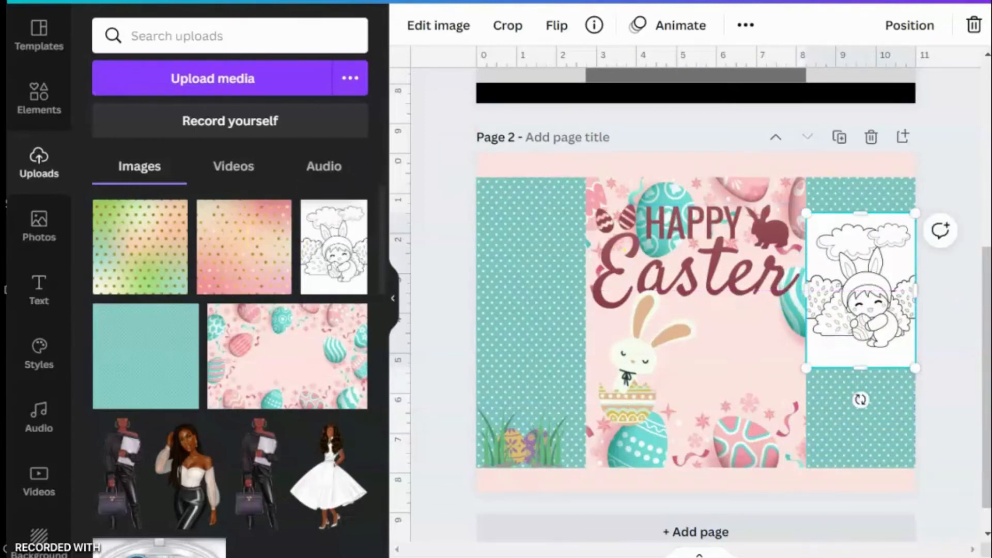
# Switch to the web browser and open a new tab.
pyautogui.hotkey('alt', 'Tab')
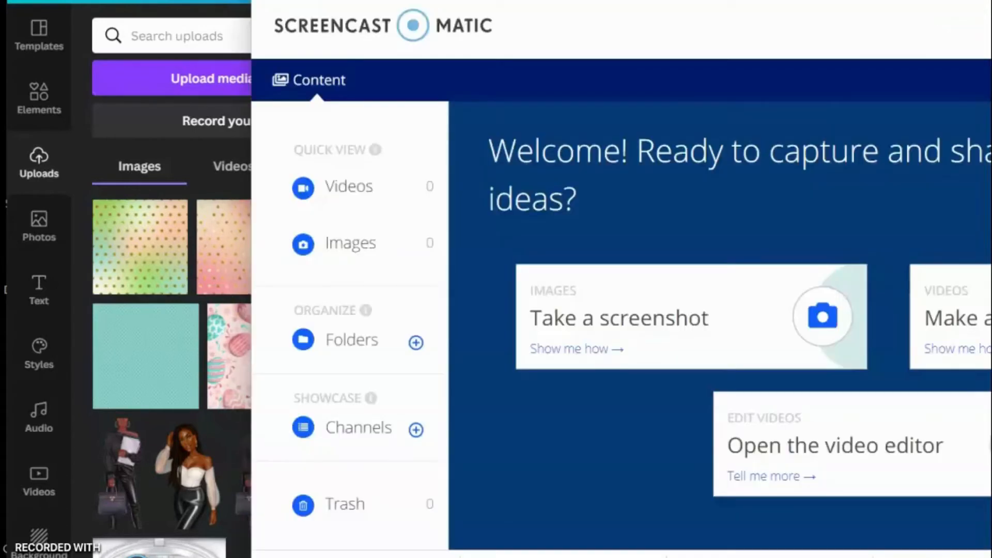
pyautogui.hotkey('ctrl', 't')
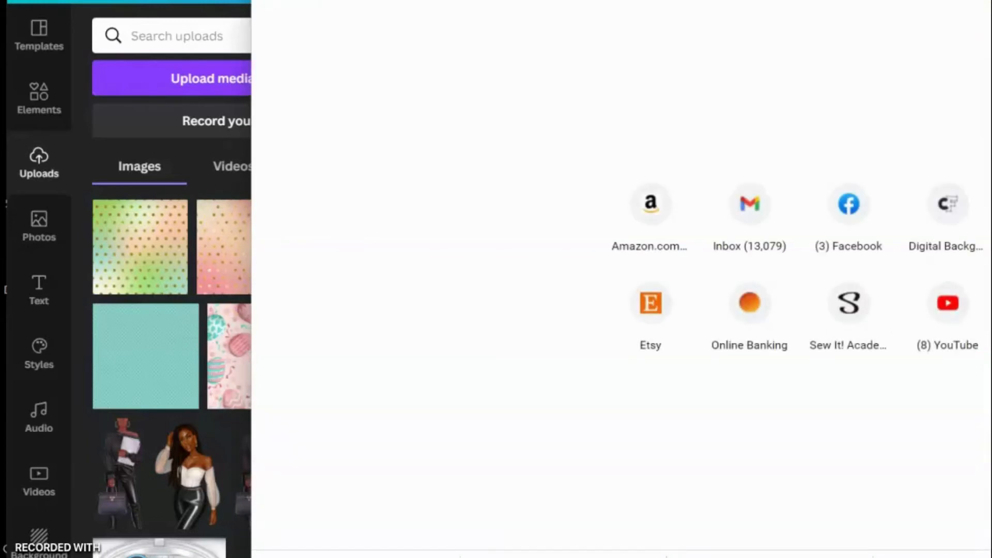
pyautogui.write('br')
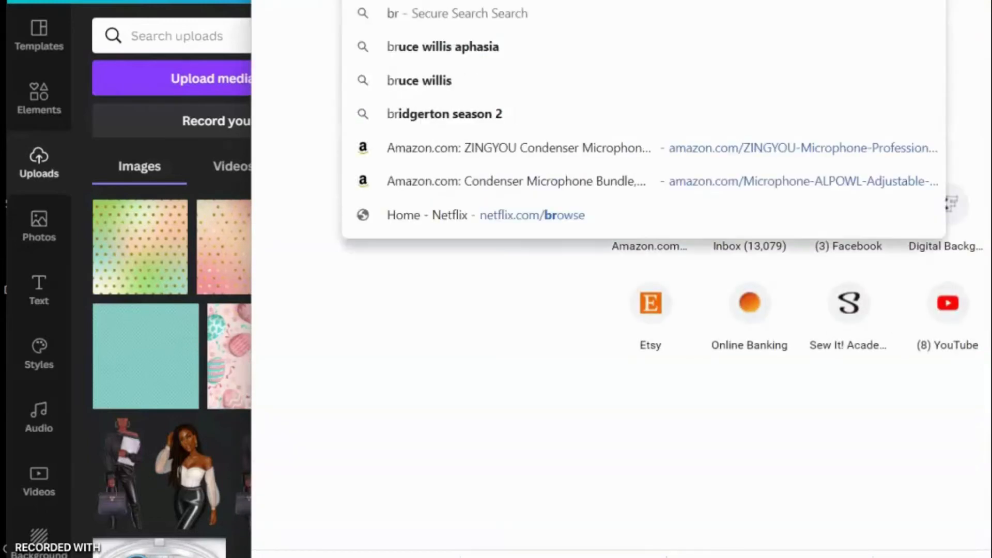
pyautogui.write('a')
pyautogui.press('BackSpace')
pyautogui.press('BackSpace')
pyautogui.write('ar')
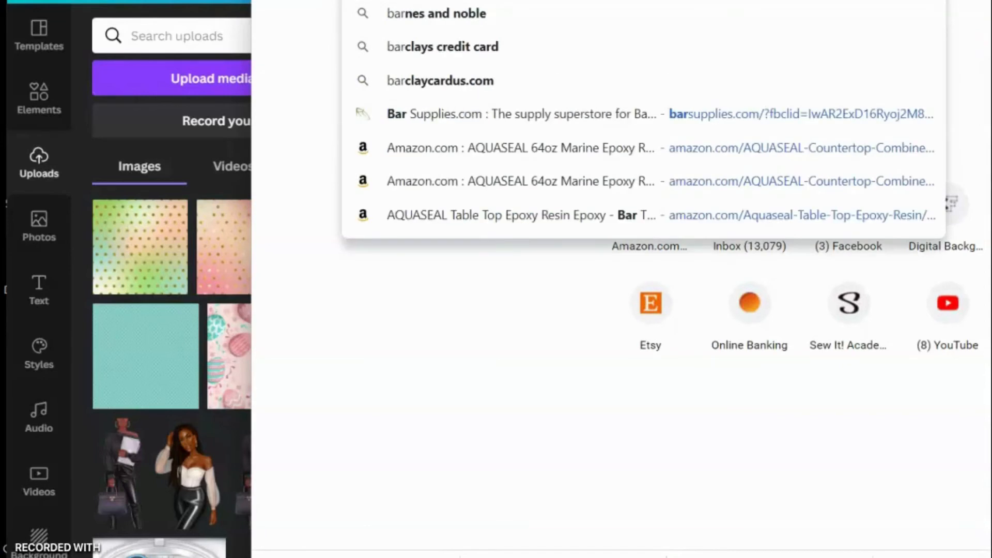
pyautogui.write('c')
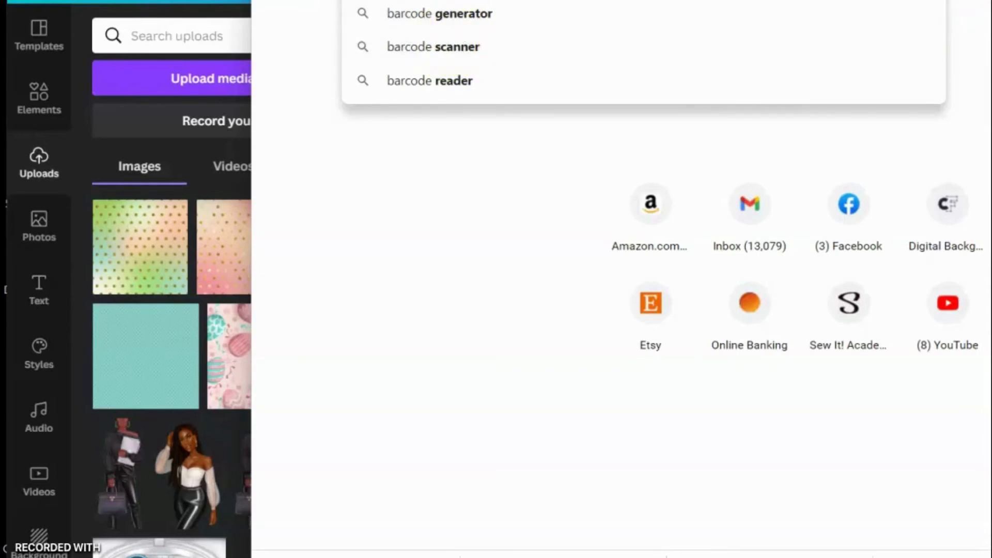
pyautogui.press('BackSpace')
pyautogui.press('BackSpace')
pyautogui.press('BackSpace')
pyautogui.press('BackSpace')
pyautogui.press('BackSpace')
pyautogui.press('BackSpace')
pyautogui.press('BackSpace')
# Search the web for "easter barcode" and show the image results.
pyautogui.write('eas')
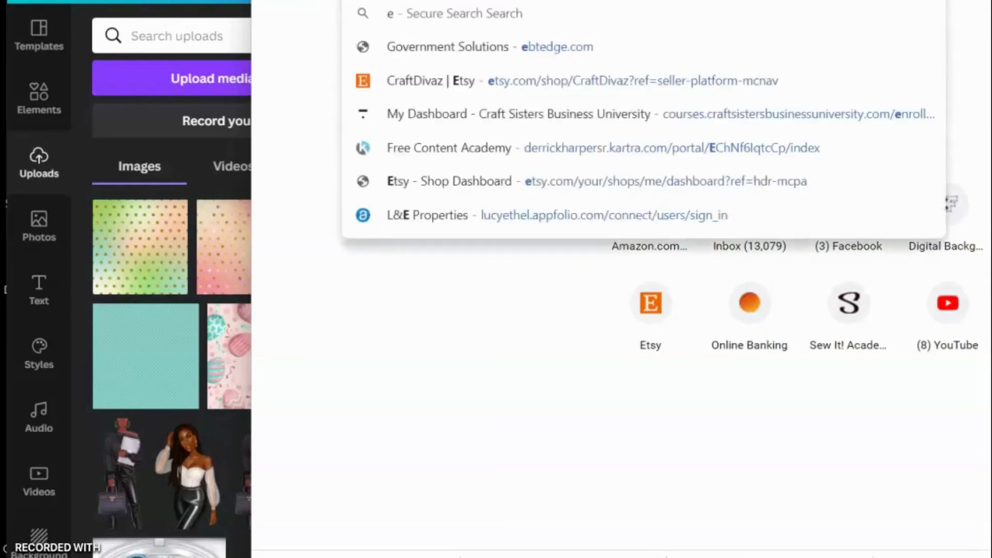
pyautogui.write('ter c')
pyautogui.press('BackSpace')
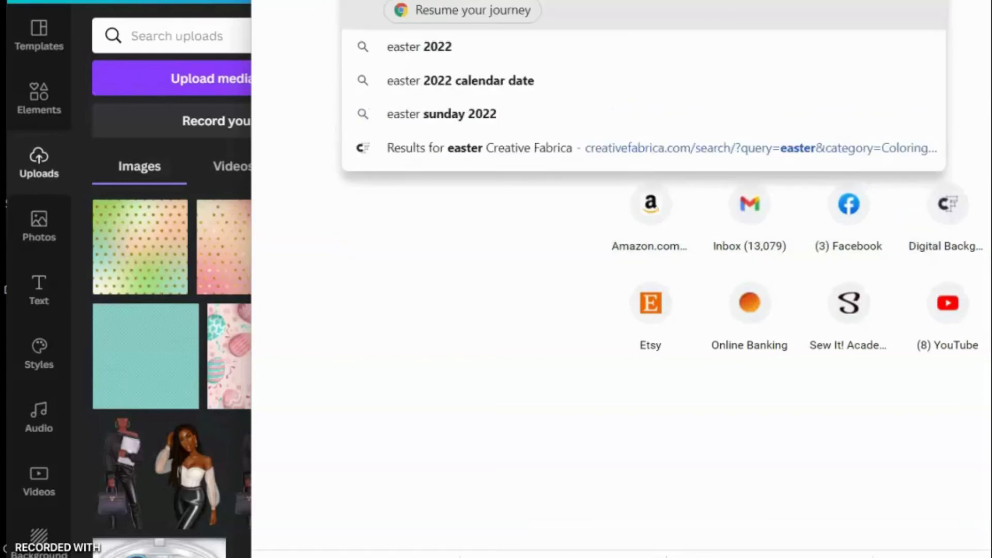
pyautogui.write('barcode')
pyautogui.press('Return')
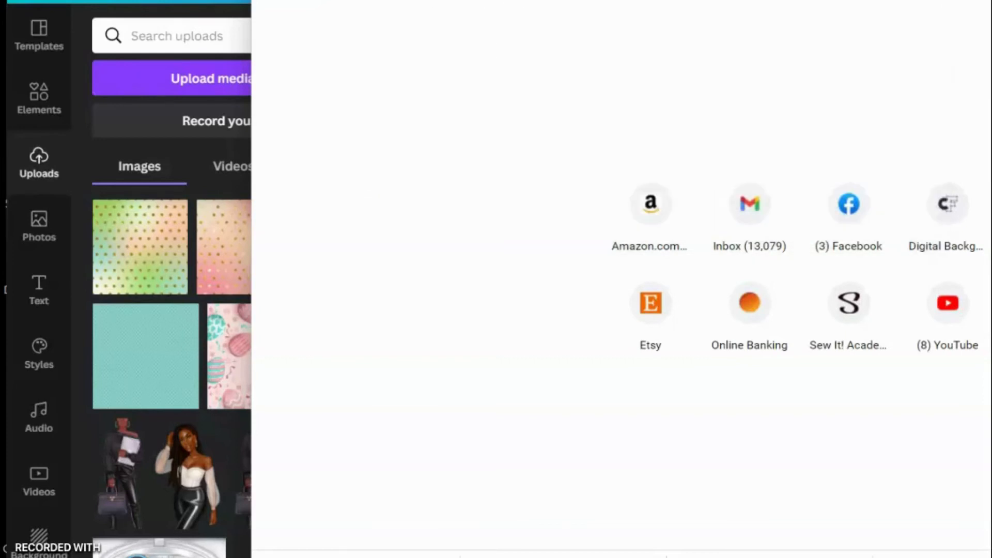
pyautogui.click(483, 81)
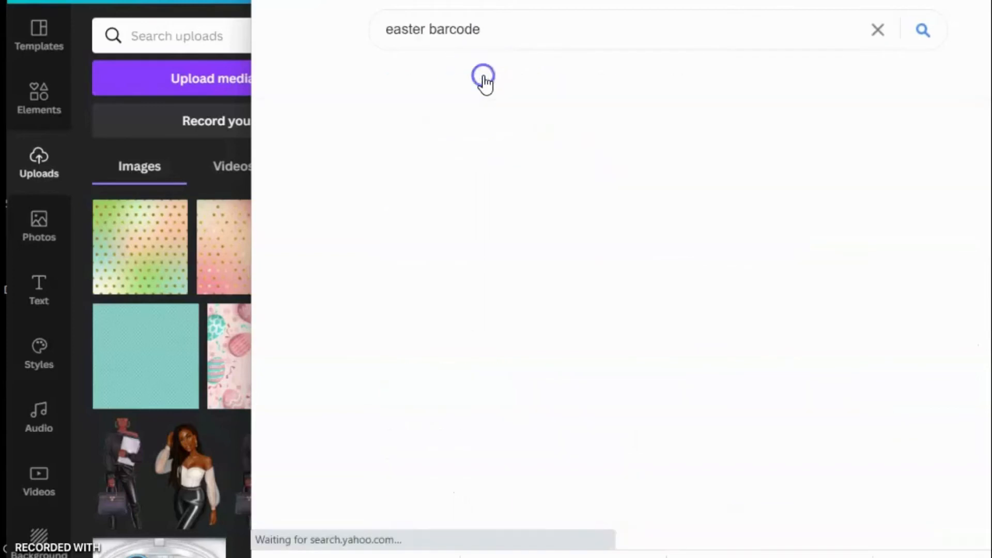
# Look through the easter barcode images, previewing the Happy Easter barcode with bunnies and flowers, for a usable barcode.
pyautogui.scroll(-2, 610, 298)
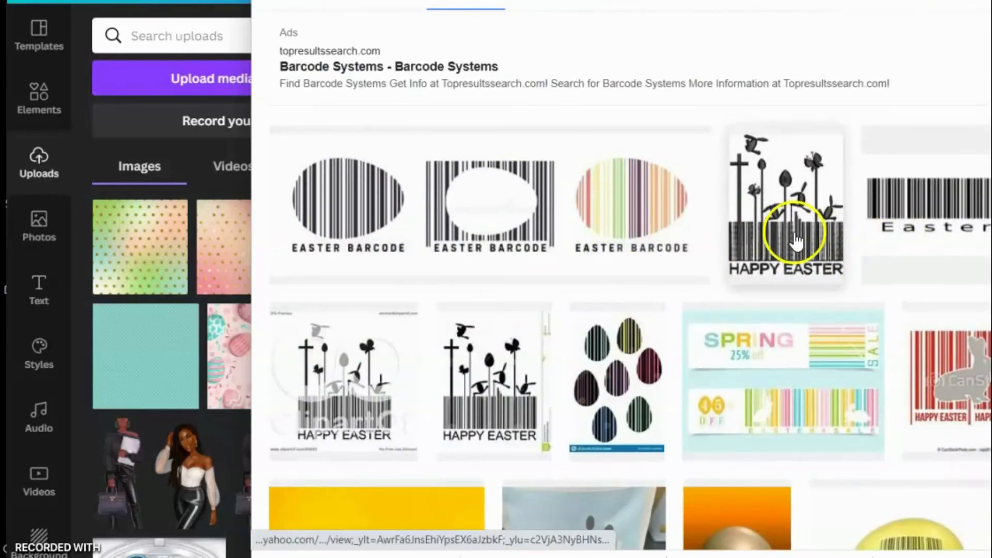
pyautogui.click(357, 187)
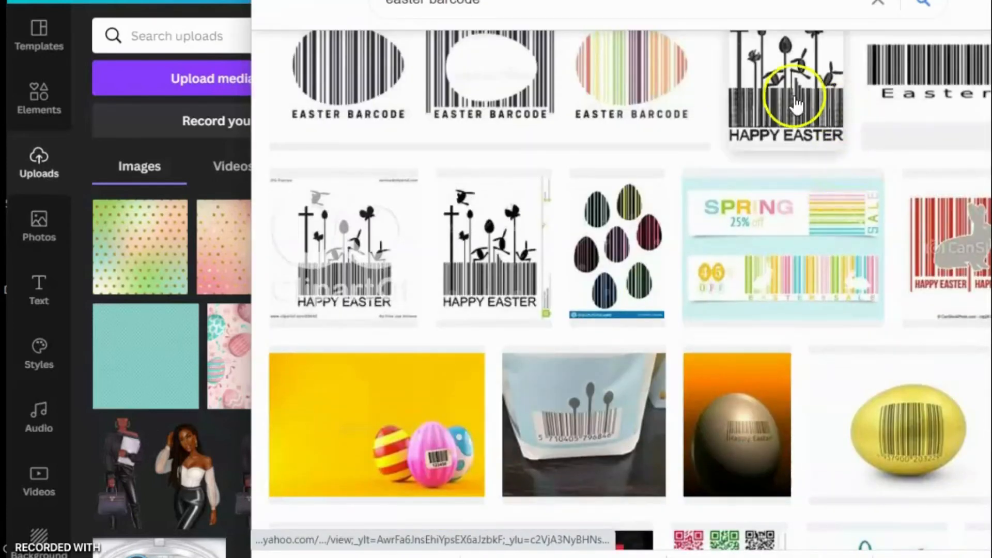
pyautogui.click(790, 102)
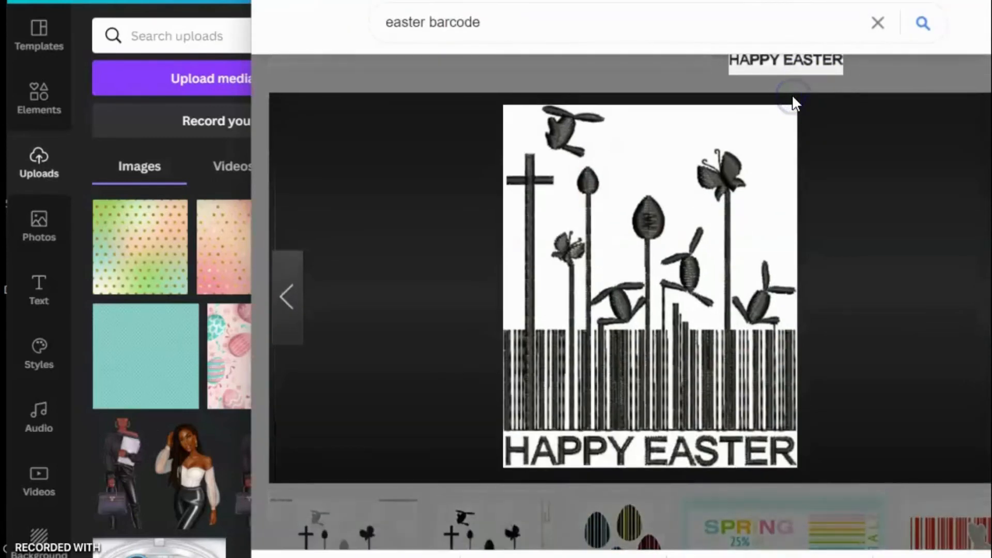
pyautogui.scroll(4, 681, 404)
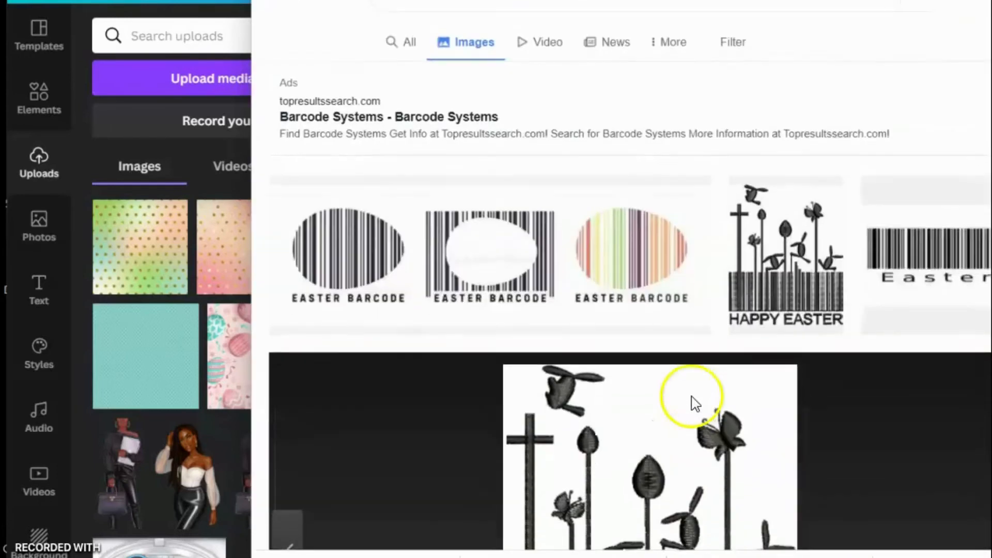
pyautogui.scroll(-5, 693, 310)
pyautogui.scroll(3, 693, 310)
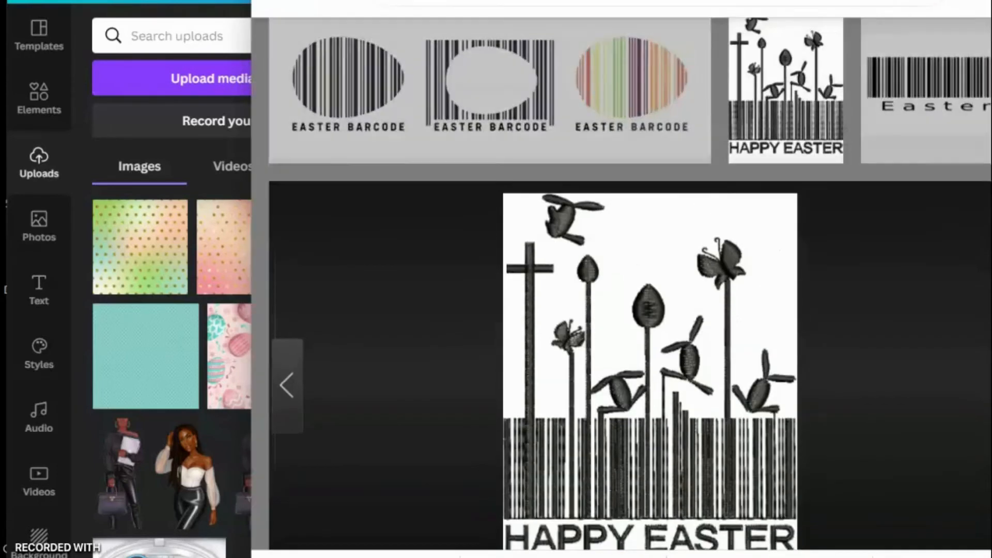
pyautogui.click(786, 104)
pyautogui.scroll(-7, 694, 279)
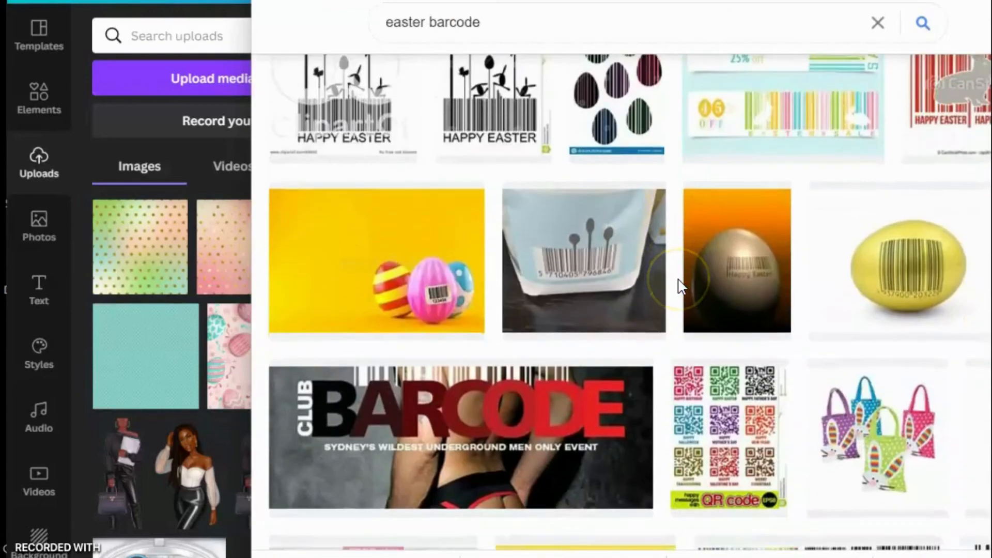
pyautogui.scroll(-6, 680, 287)
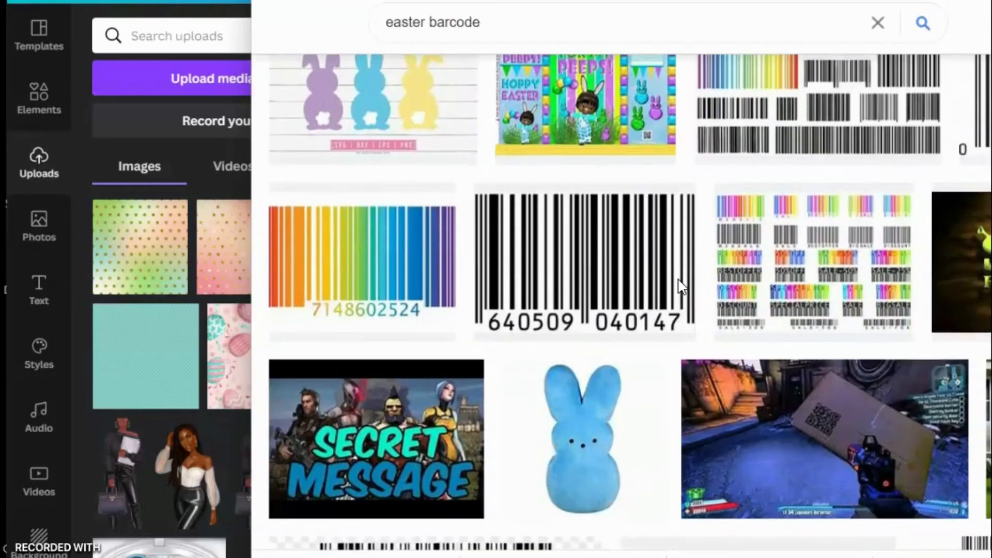
pyautogui.scroll(1, 436, 299)
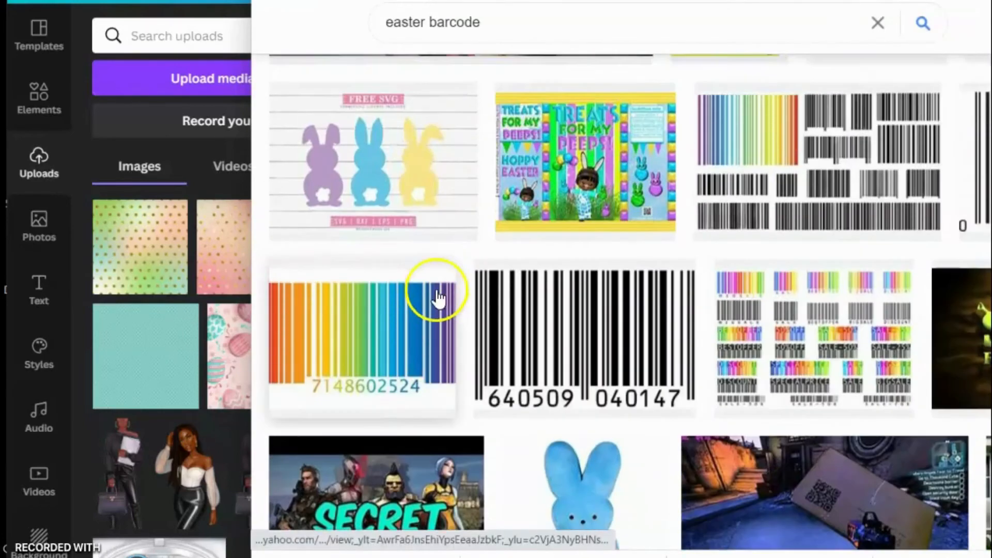
# Preview the rainbow-coloured barcode and save it as the JPEG image barcode-clipart-color-20.
pyautogui.click(376, 327)
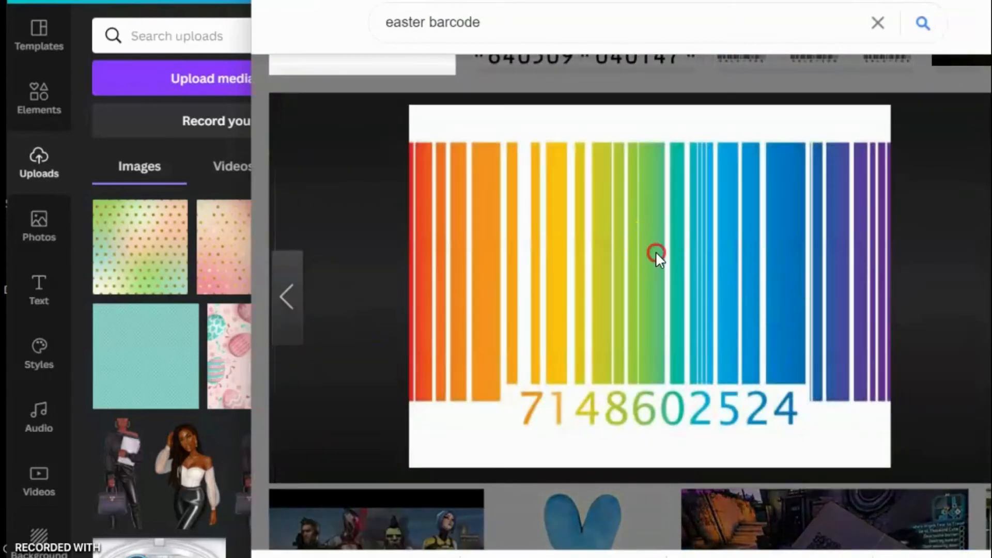
pyautogui.rightClick(656, 254)
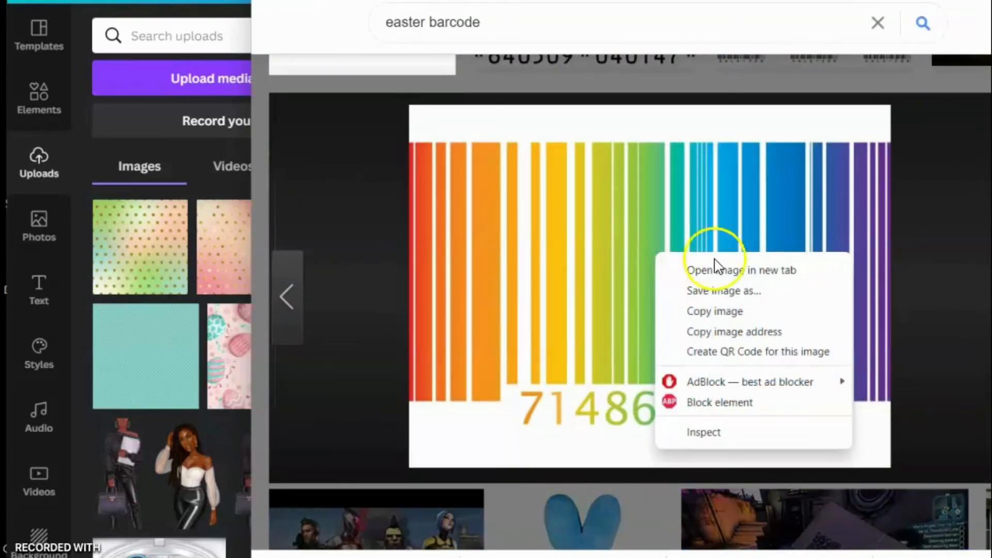
pyautogui.click(750, 297)
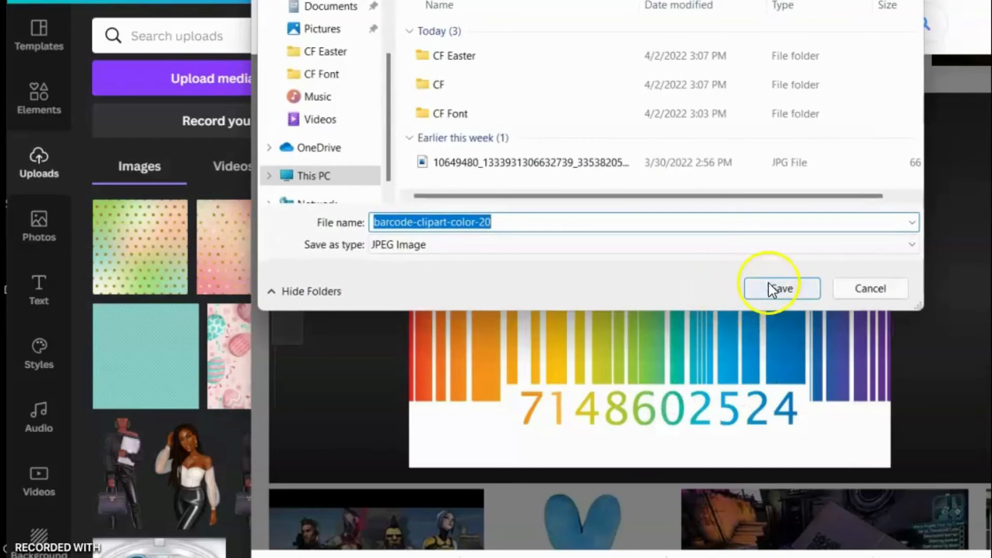
pyautogui.click(773, 289)
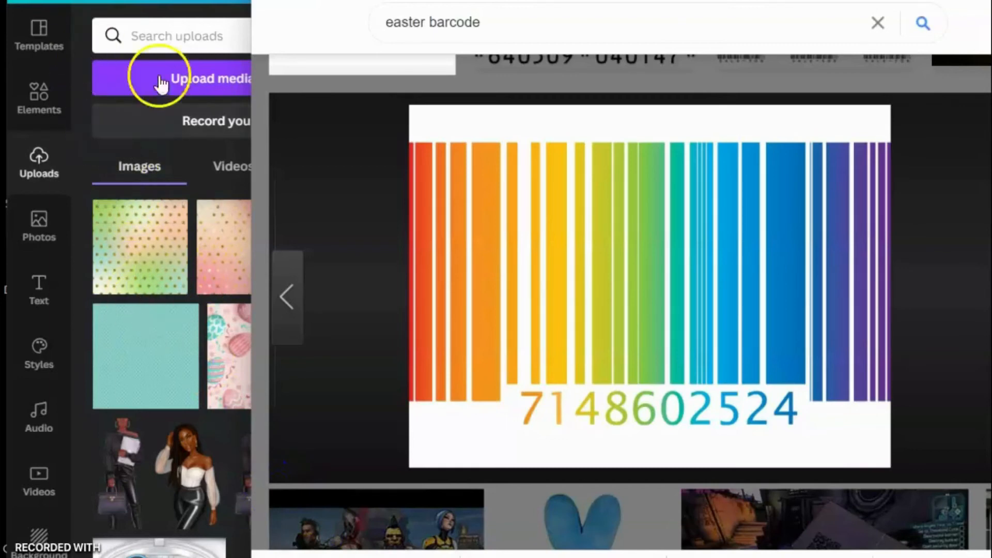
# In File Explorer, go to Downloads and upload the barcode-clipart-color-20 image into Canva.
pyautogui.hotkey('alt', 'Tab')
pyautogui.scroll(7, 595, 147)
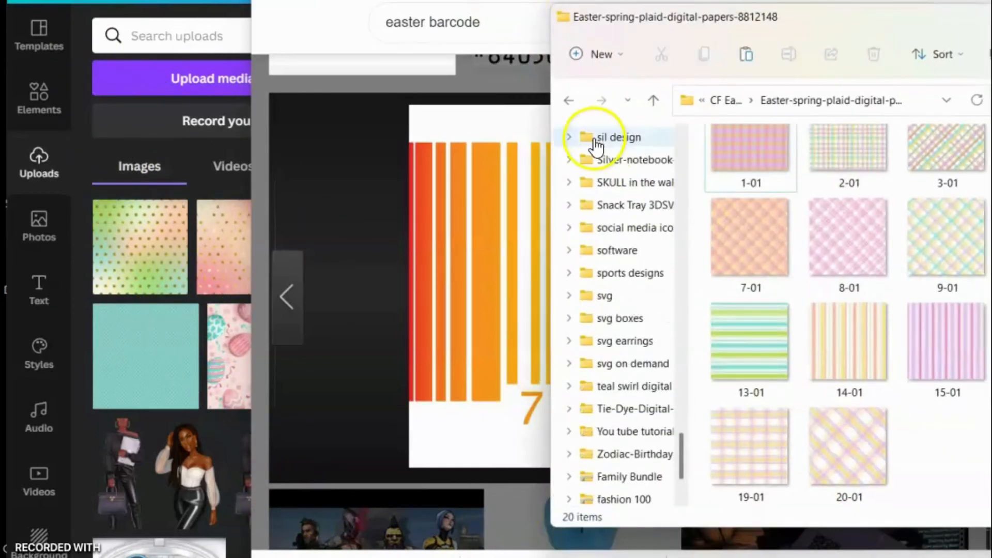
pyautogui.scroll(4, 630, 210)
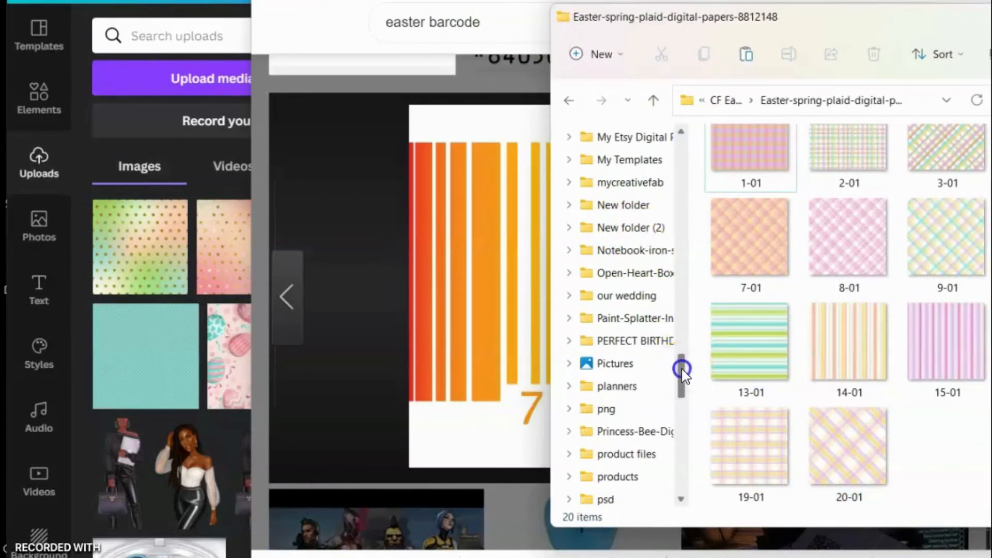
pyautogui.moveTo(682, 373); pyautogui.dragTo(667, 149)
pyautogui.click(624, 188)
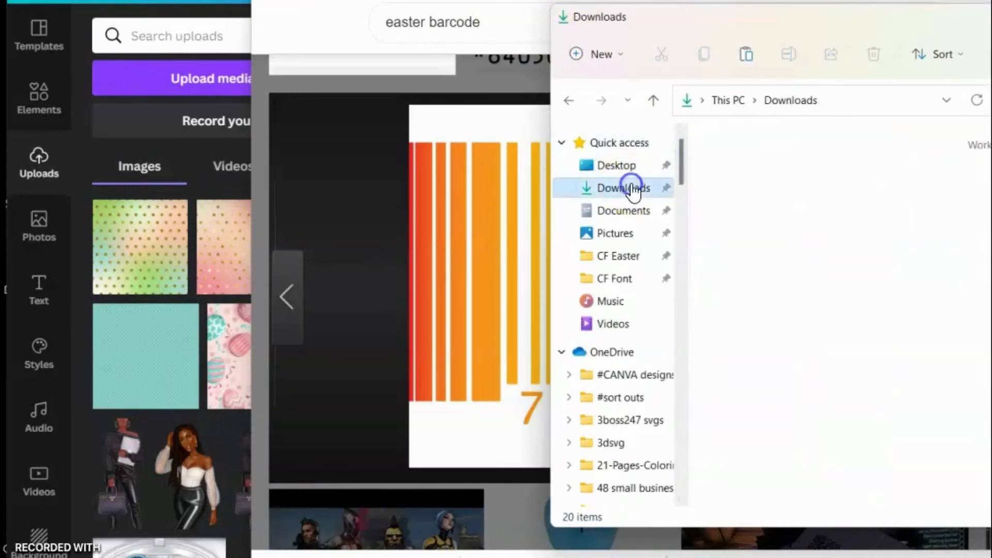
pyautogui.moveTo(736, 178); pyautogui.dragTo(175, 220)
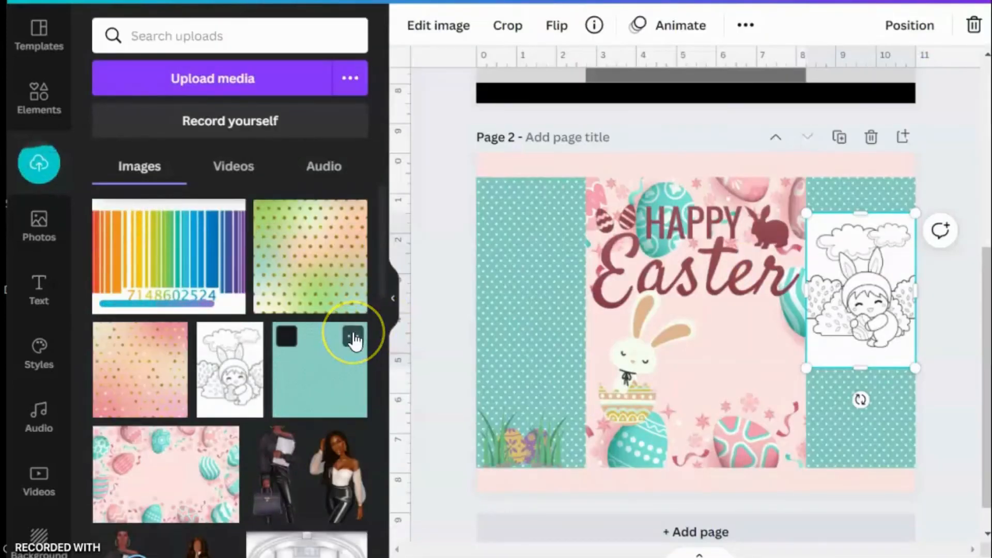
# Add the rainbow barcode to page 2, shrink it to fit inside the right teal panel and centre it near the panel's lower end.
pyautogui.click(163, 256)
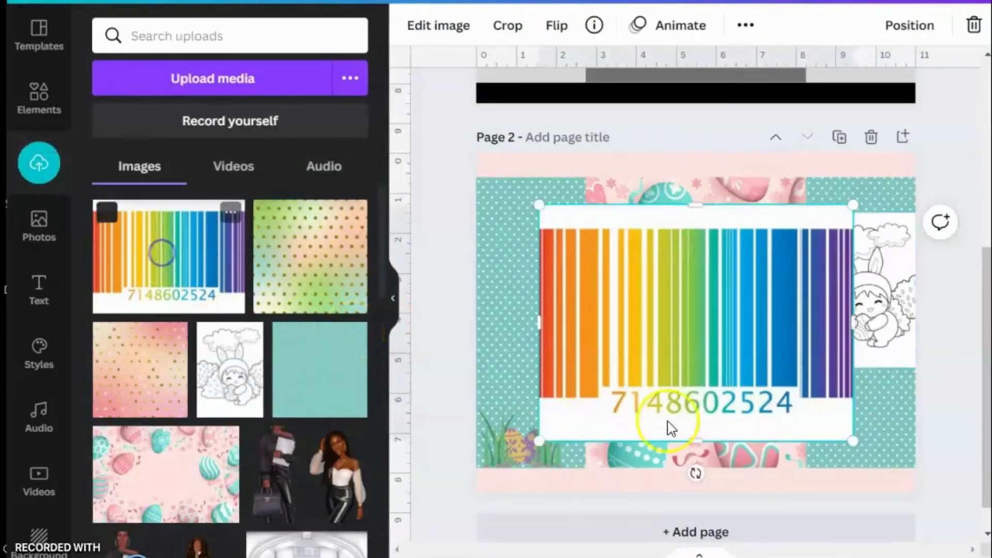
pyautogui.moveTo(538, 207); pyautogui.dragTo(771, 405)
pyautogui.click(824, 418)
pyautogui.moveTo(836, 428); pyautogui.dragTo(860, 432)
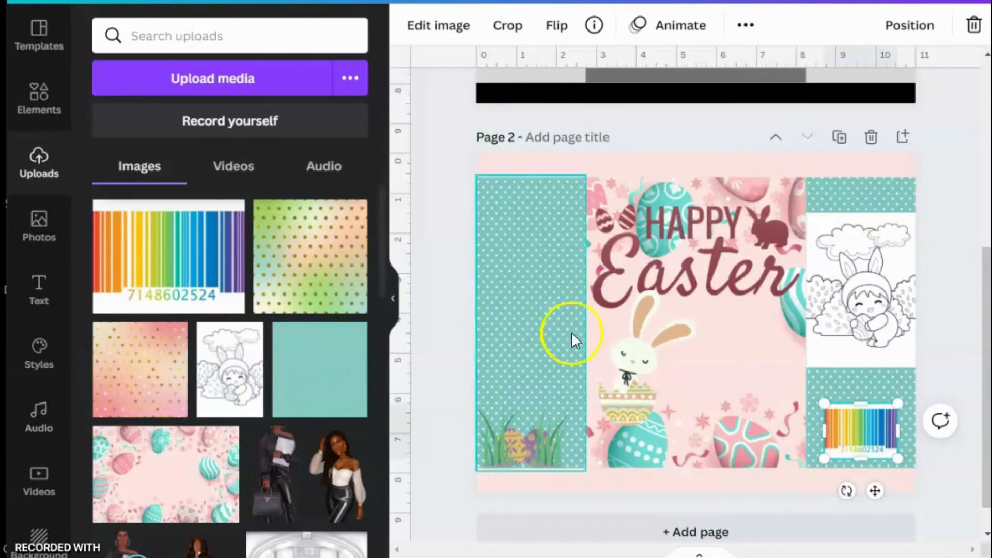
# Nudge the Happy Easter lettering slightly upward on the centre panel.
pyautogui.click(692, 284)
pyautogui.moveTo(692, 284); pyautogui.dragTo(692, 279)
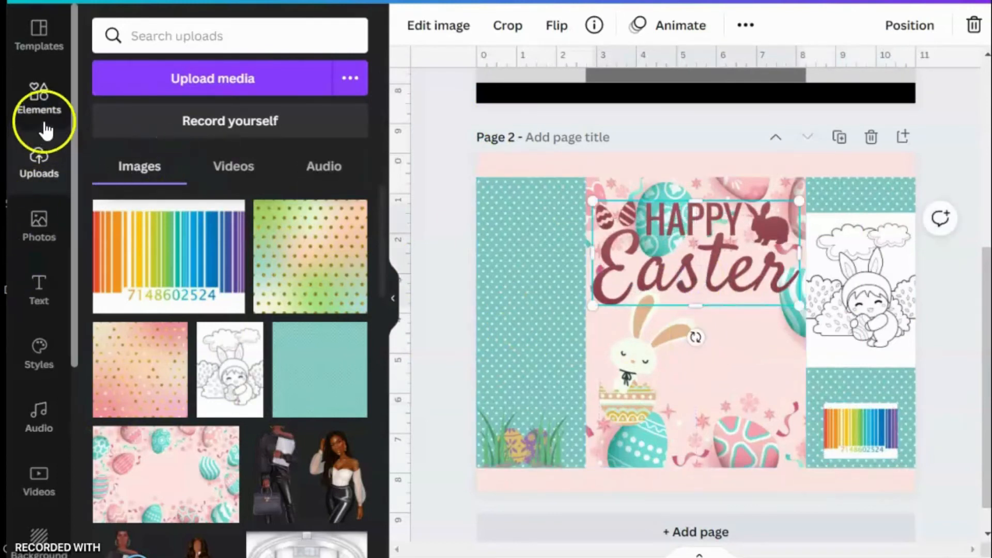
pyautogui.scroll(-3, 205, 372)
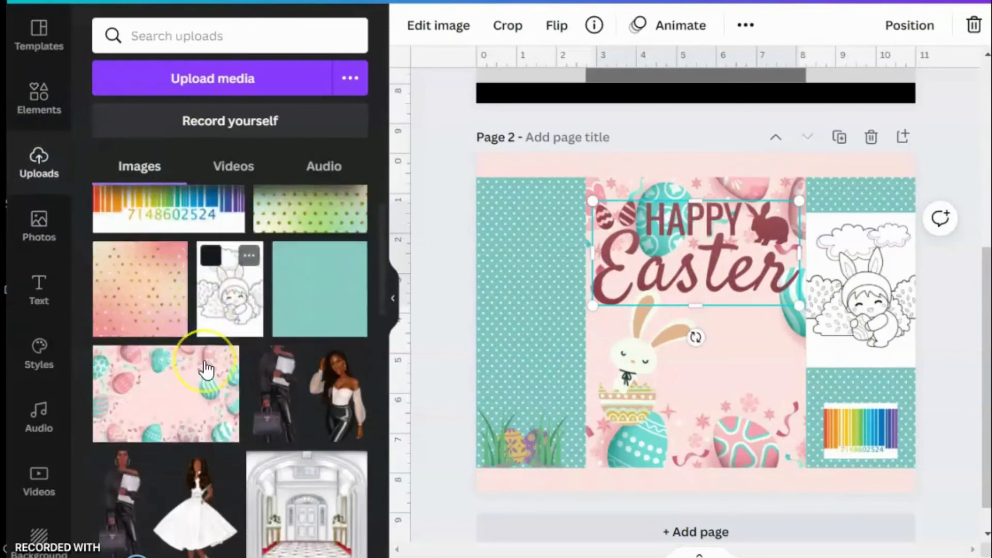
pyautogui.scroll(3, 207, 370)
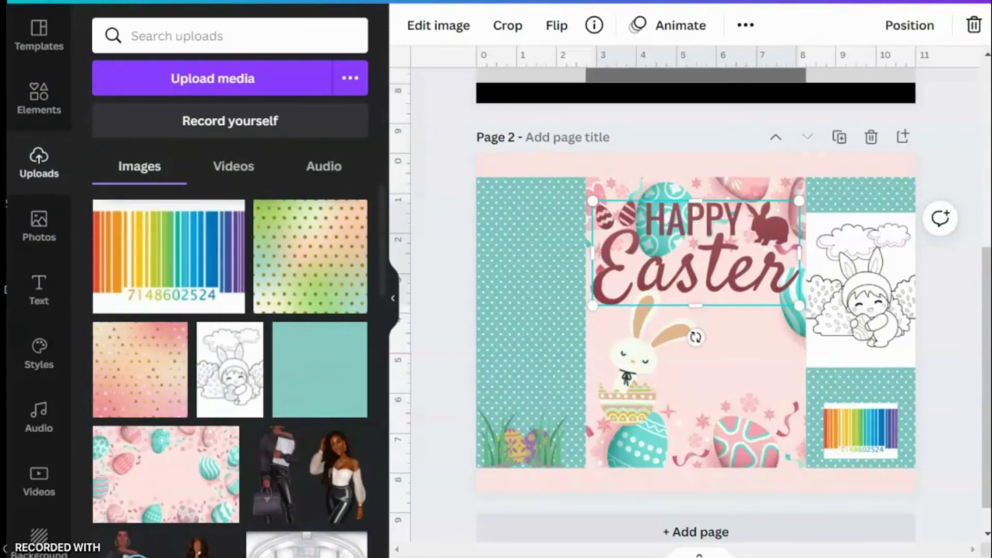
# From the Easter-Kids-Coloring-A4-Kids folder inside CF Easter, upload the colouring page of a child holding eggs into Canva.
pyautogui.hotkey('alt', 'Tab')
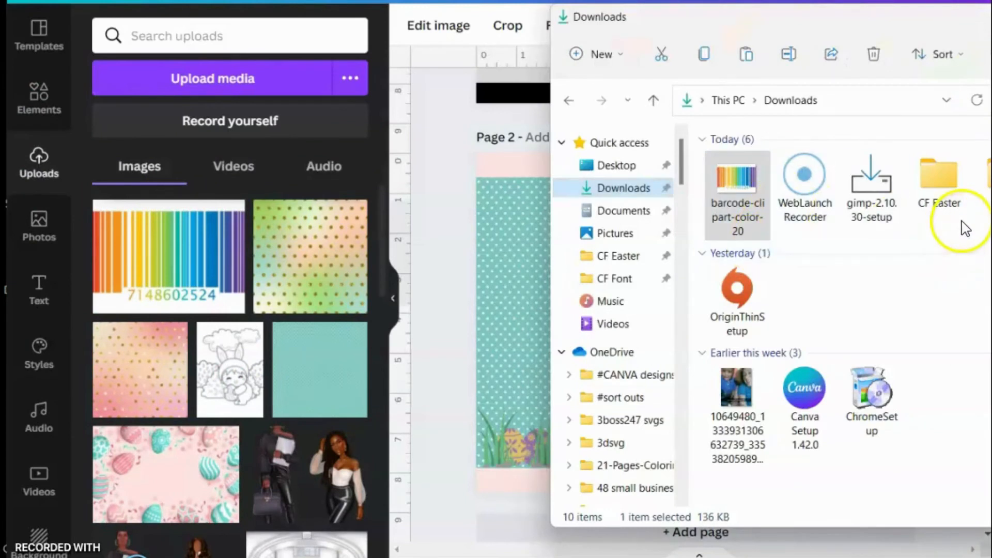
pyautogui.moveTo(991, 20); pyautogui.dragTo(988, 13)
pyautogui.click(853, 172)
pyautogui.doubleClick(853, 173)
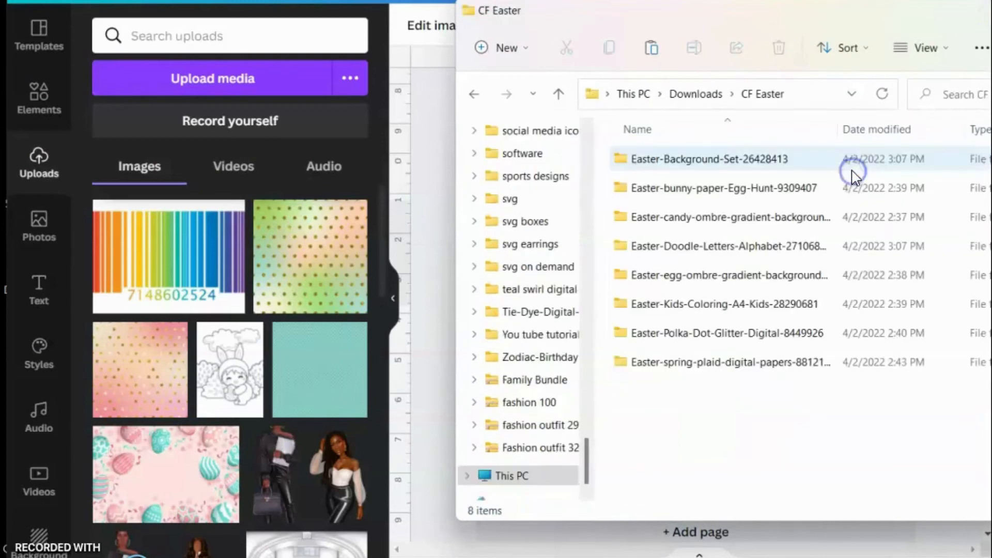
pyautogui.doubleClick(763, 306)
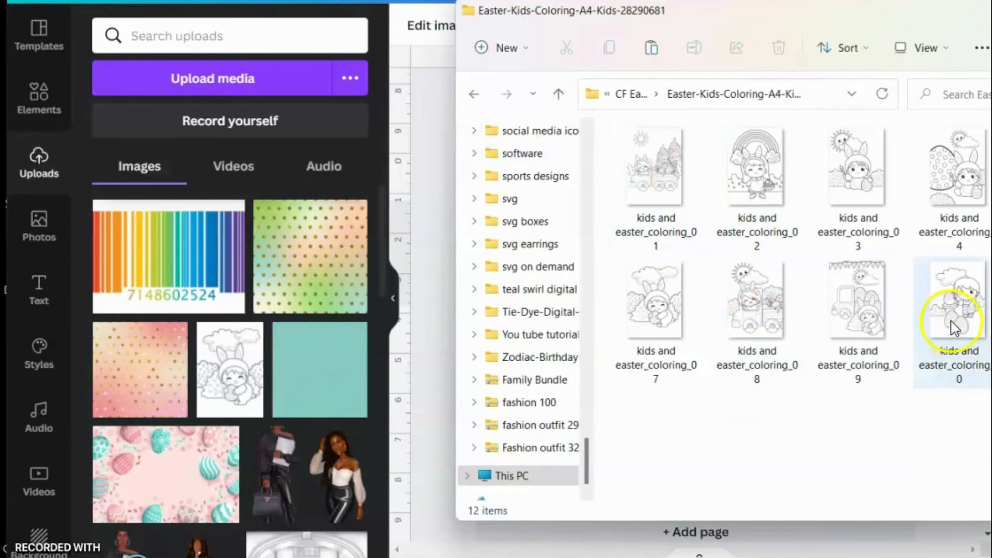
pyautogui.moveTo(962, 349); pyautogui.dragTo(272, 253)
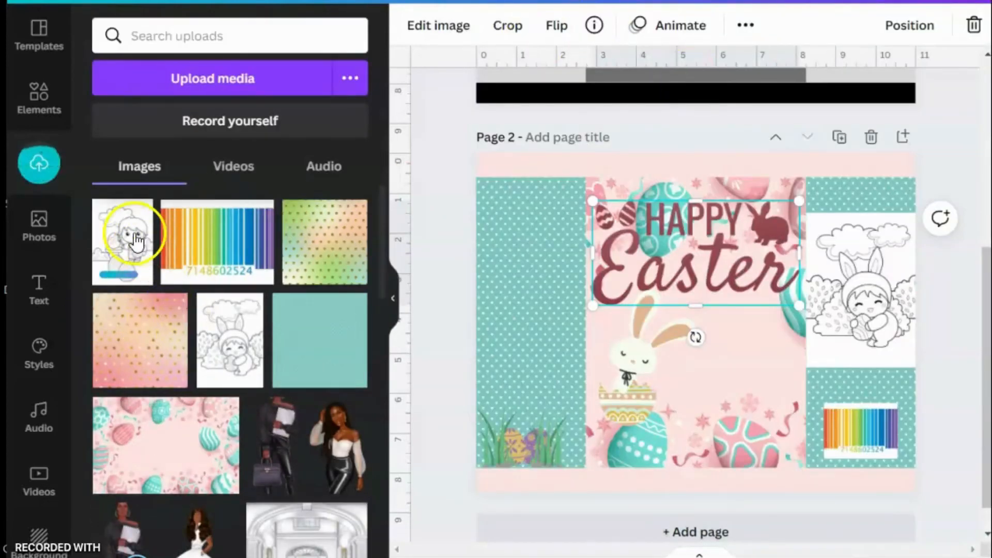
# Add the child-with-eggs colouring page at the left teal panel's width above the grass, and move the right panel's bunny page slightly down.
pyautogui.click(136, 240)
pyautogui.moveTo(704, 347); pyautogui.dragTo(604, 331)
pyautogui.moveTo(657, 442); pyautogui.dragTo(545, 388)
pyautogui.moveTo(584, 281); pyautogui.dragTo(541, 340)
pyautogui.moveTo(859, 337); pyautogui.dragTo(857, 350)
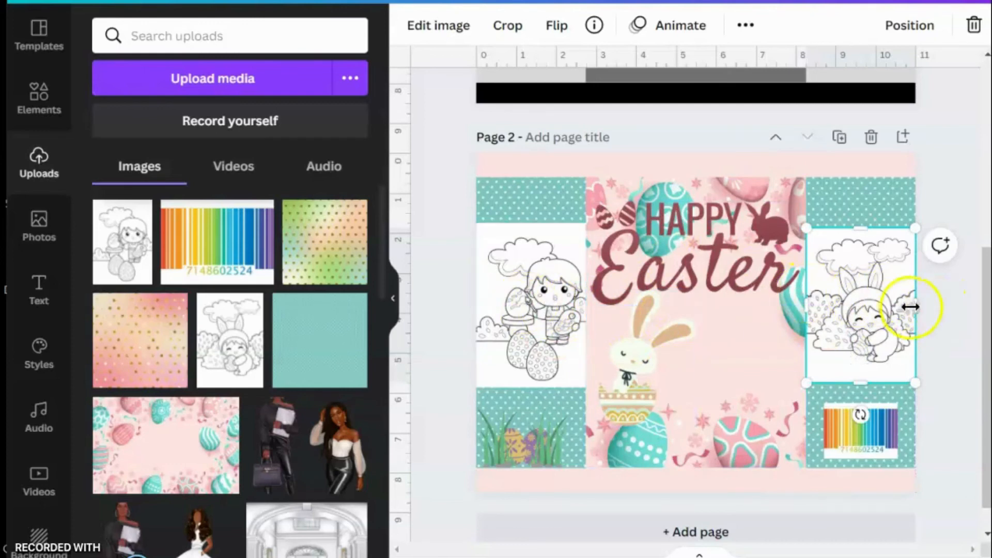
# Delete the colouring pages from both teal side panels and the bunny-in-egg graphic from the centre panel.
pyautogui.click(935, 316)
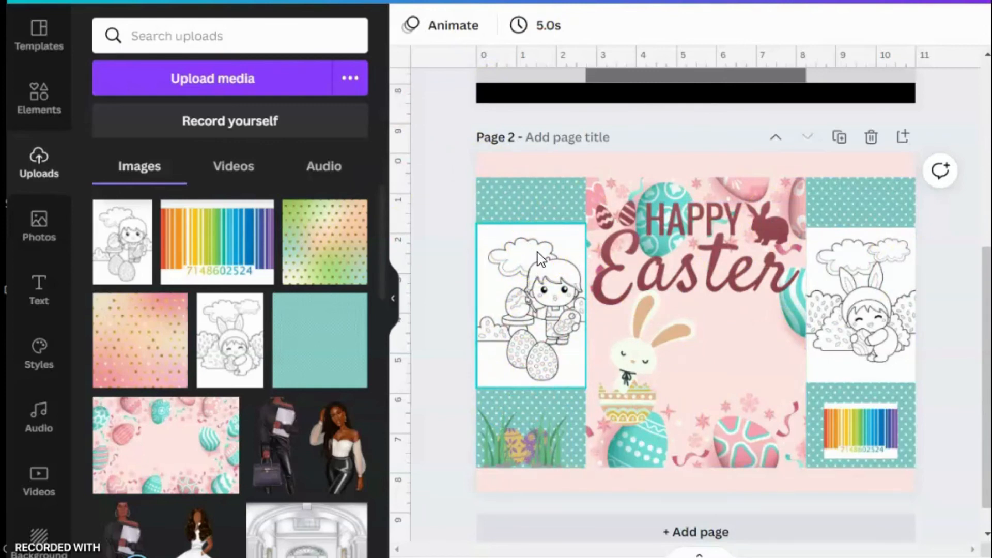
pyautogui.click(553, 299)
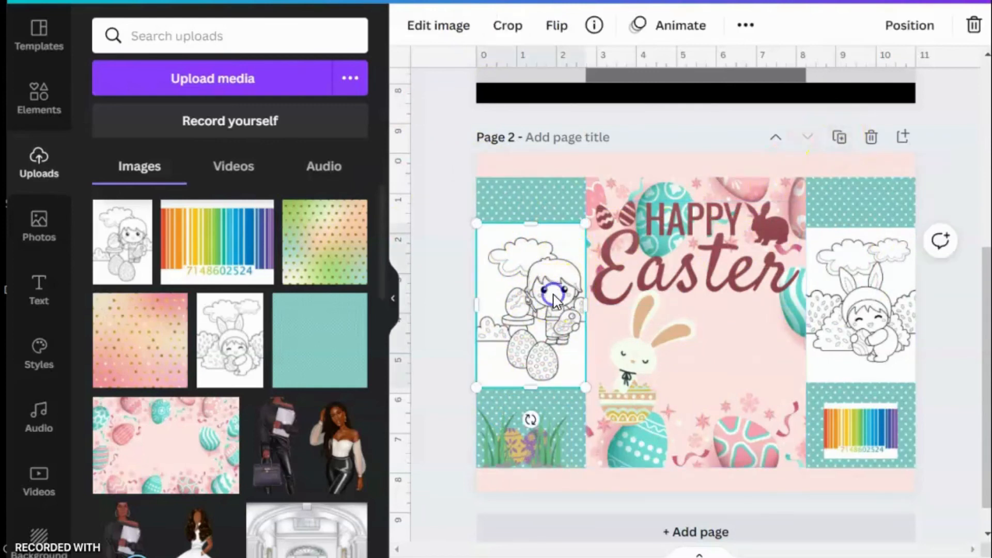
pyautogui.press('Delete')
pyautogui.click(865, 310)
pyautogui.press('Delete')
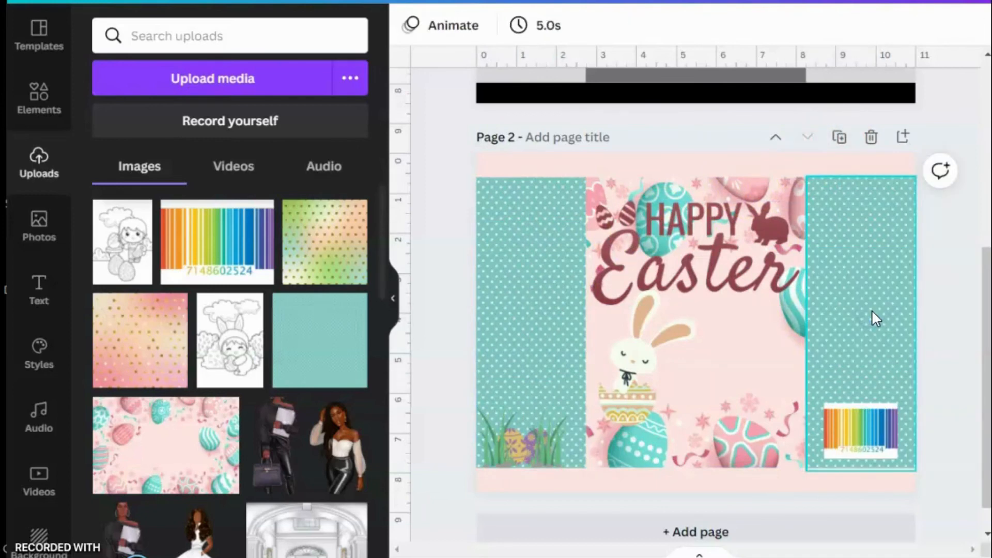
pyautogui.moveTo(615, 348); pyautogui.dragTo(675, 364)
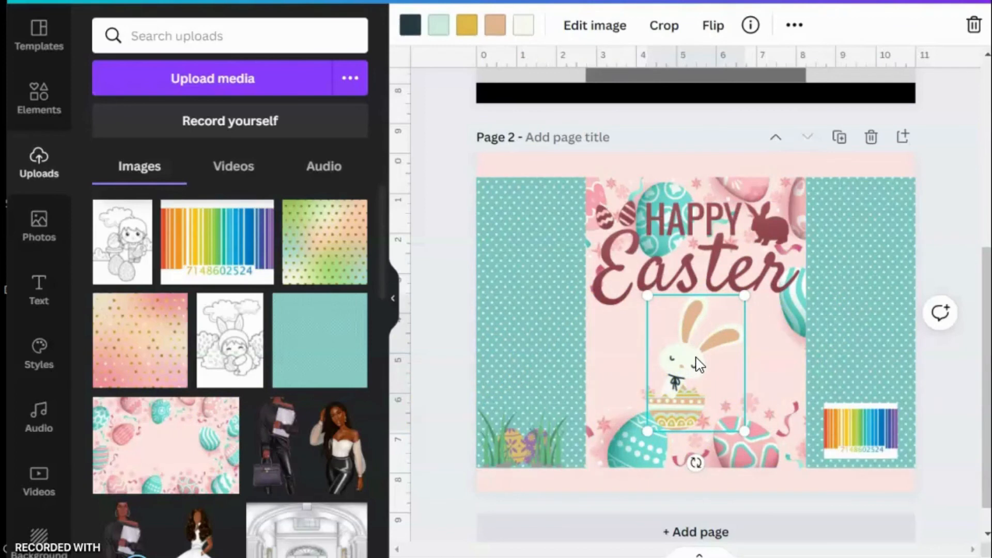
pyautogui.press('Delete')
# Add the uploaded illustration of the woman with long braids and glasses to the centre panel, placing it just below the Happy Easter lettering.
pyautogui.scroll(-8, 328, 355)
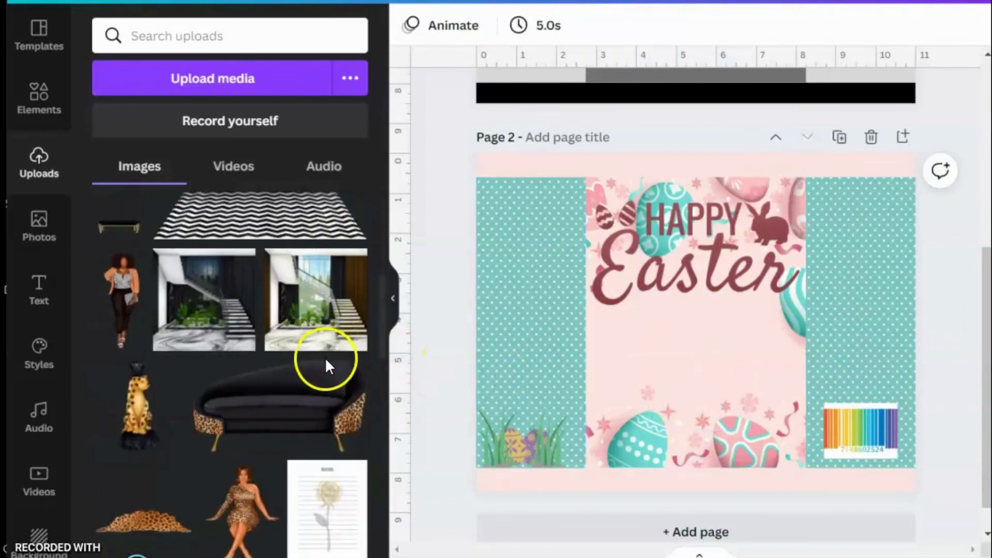
pyautogui.scroll(3, 323, 359)
pyautogui.scroll(-6, 323, 361)
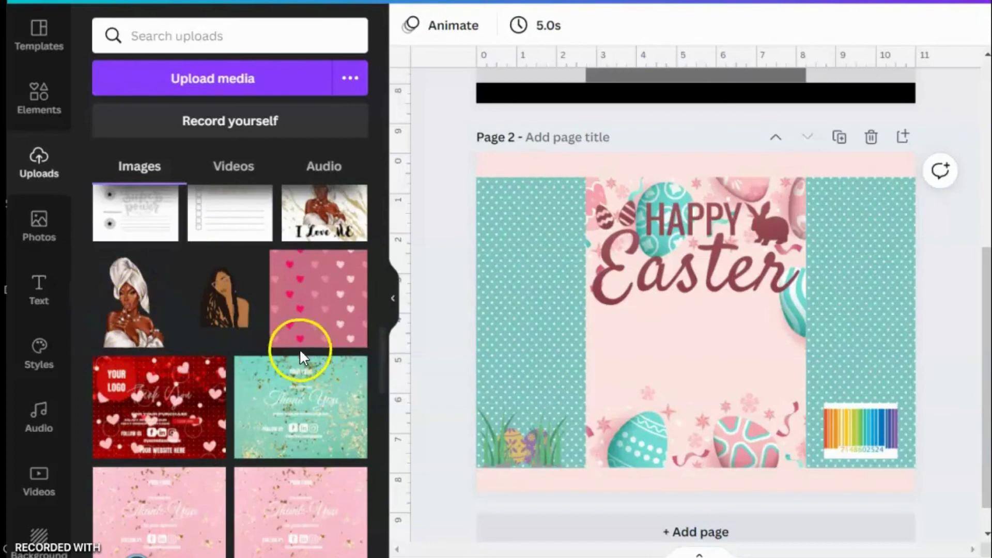
pyautogui.scroll(1, 299, 350)
pyautogui.click(236, 408)
pyautogui.moveTo(712, 373); pyautogui.dragTo(695, 405)
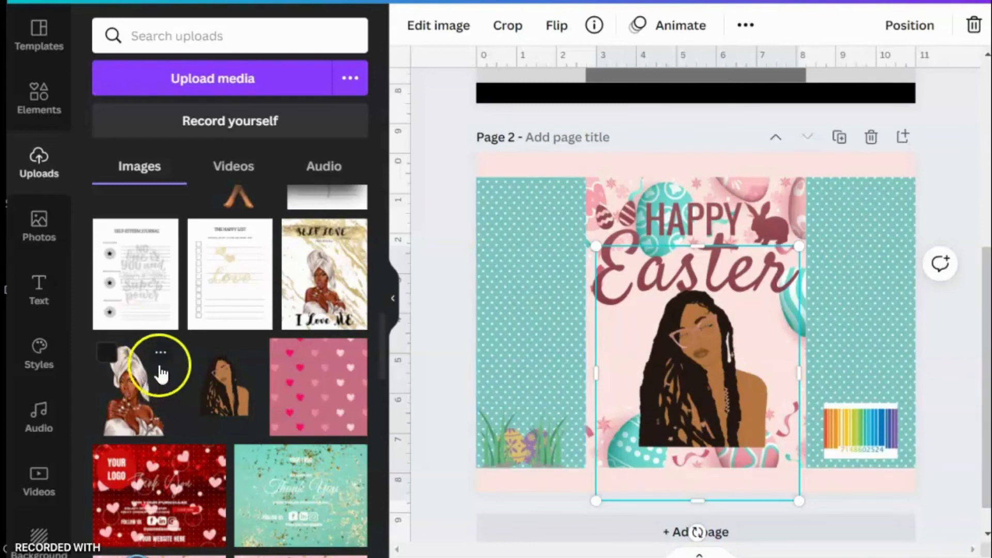
pyautogui.scroll(-5, 196, 382)
pyautogui.scroll(5, 196, 382)
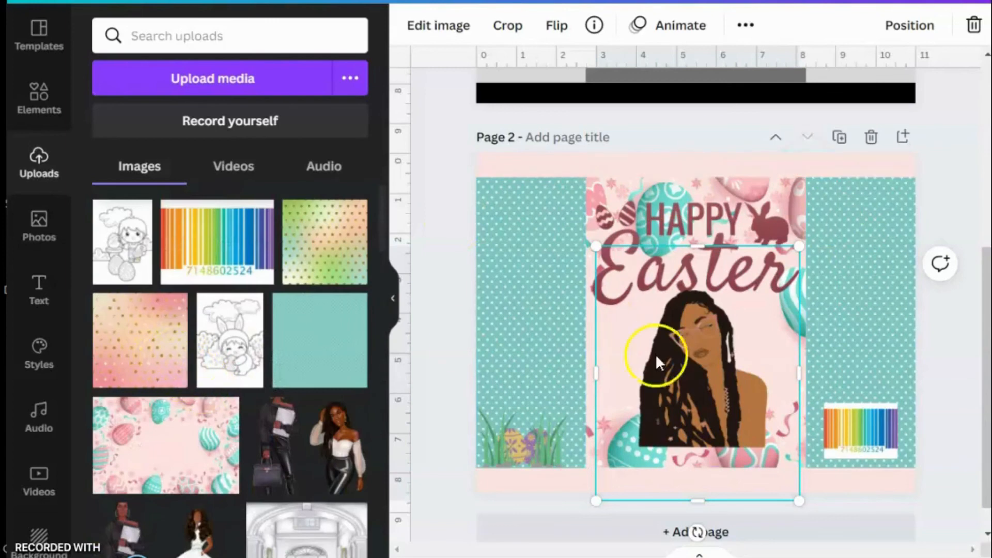
pyautogui.moveTo(687, 364); pyautogui.dragTo(688, 367)
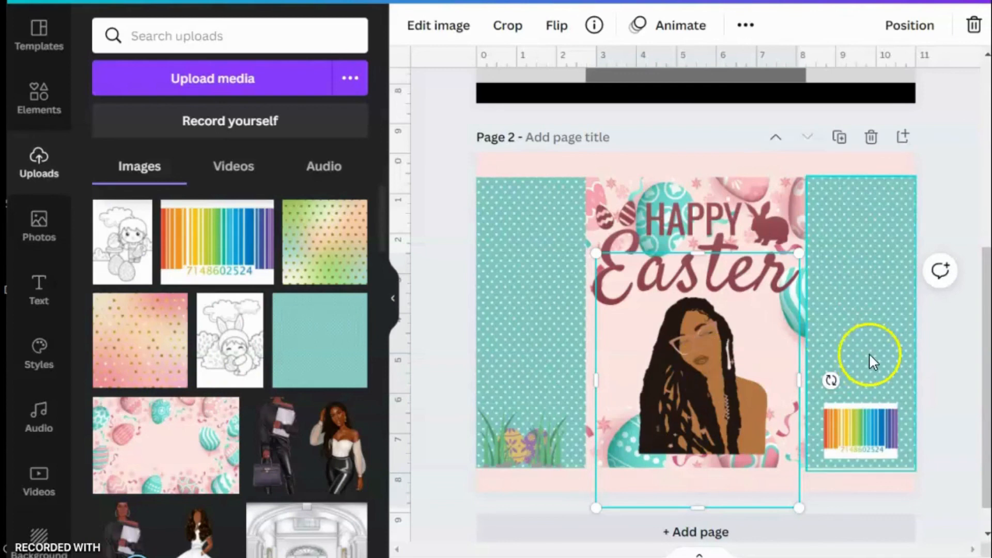
pyautogui.click(449, 217)
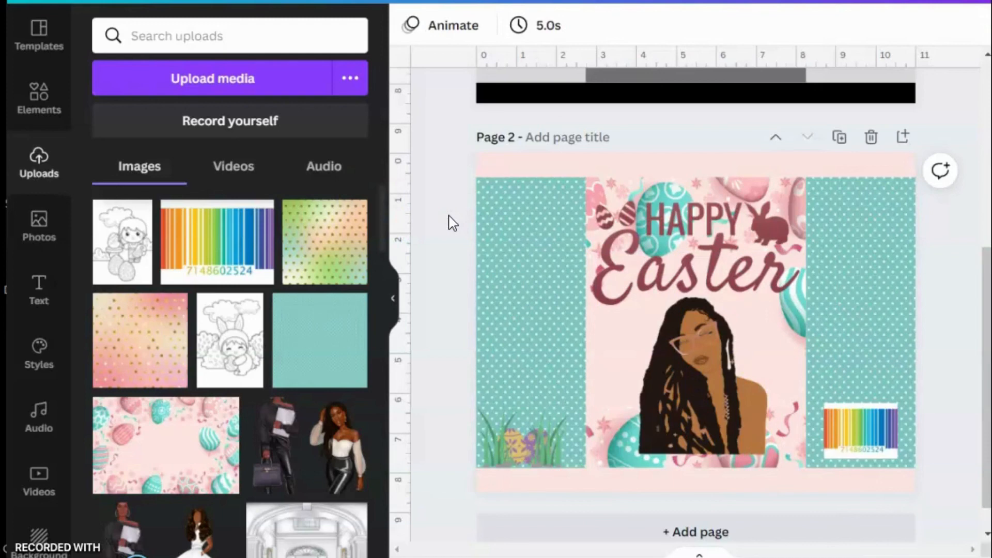
pyautogui.click(642, 336)
pyautogui.moveTo(698, 367); pyautogui.dragTo(699, 365)
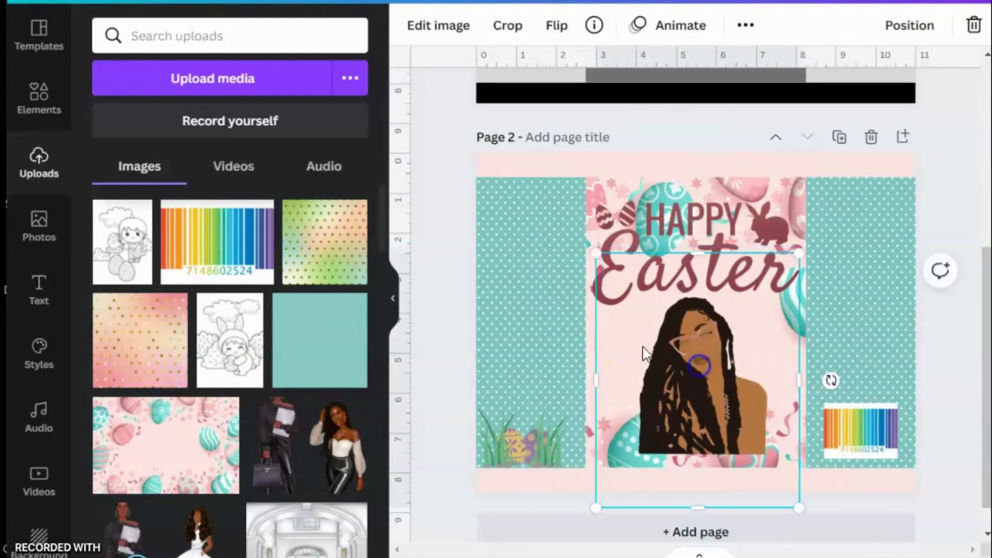
pyautogui.click(444, 266)
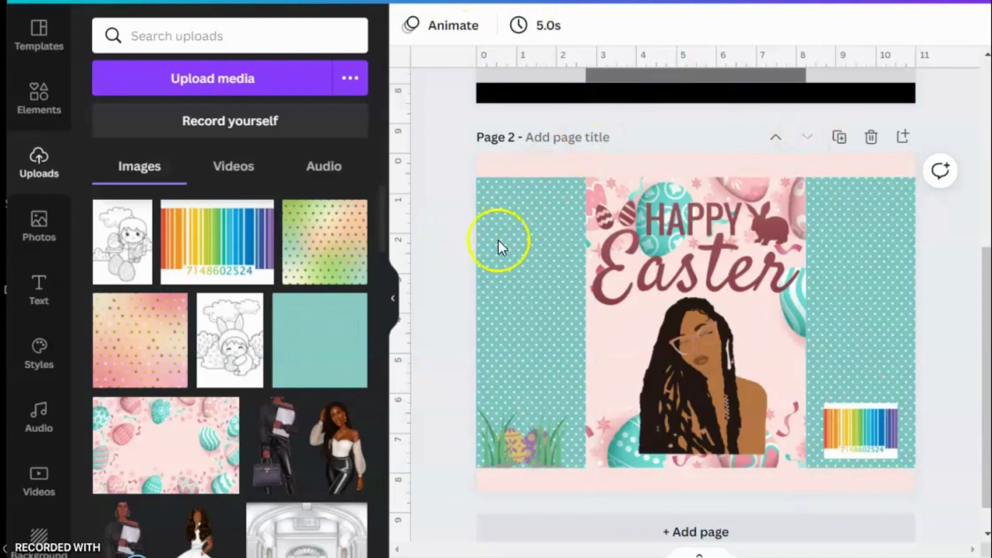
pyautogui.moveTo(34, 557)
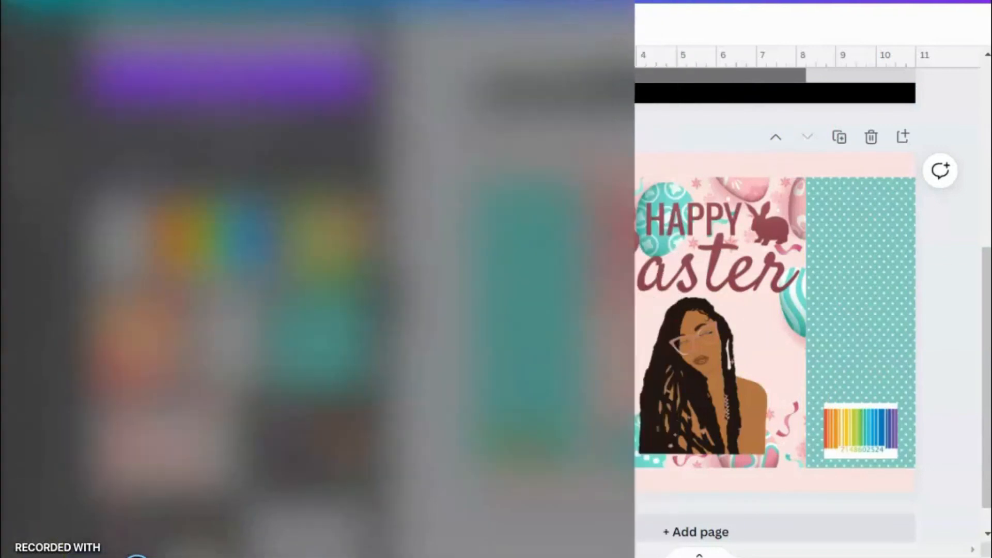